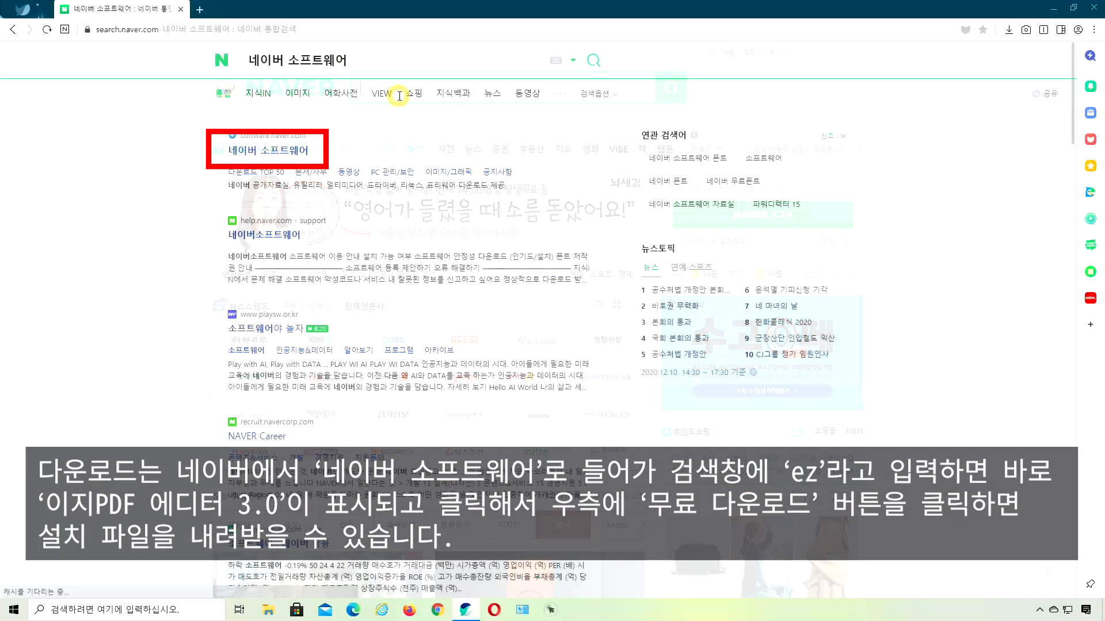
- Open the Naver Software site, search for "ez" and open the page of 이지PDF 에디터 3.0 (ezPDF Editor 3.0)
left_click(288, 149)
type("ez")
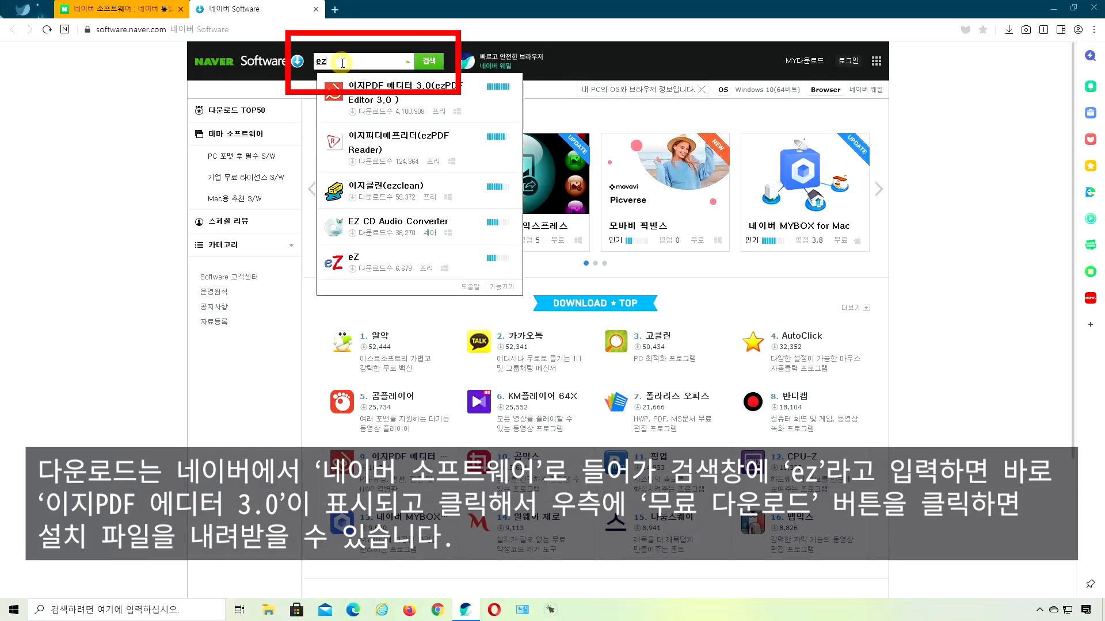
left_click(361, 92)
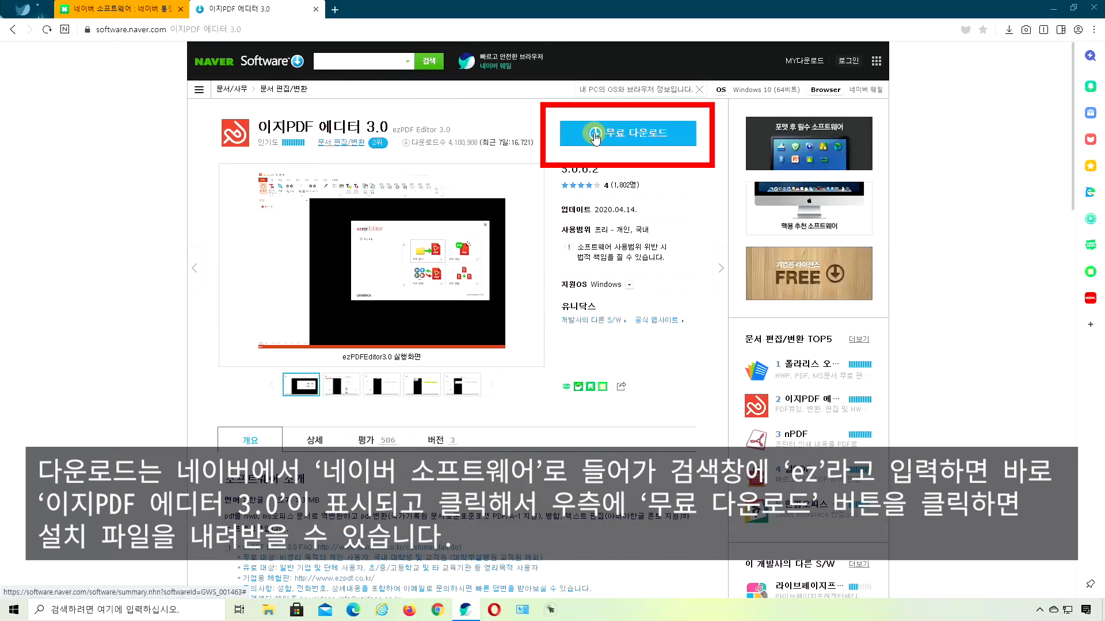
- Download the free installer ezPDFEditor_Personal_Setup_3.0.6.2.exe and save it to the Downloads folder
left_click(595, 135)
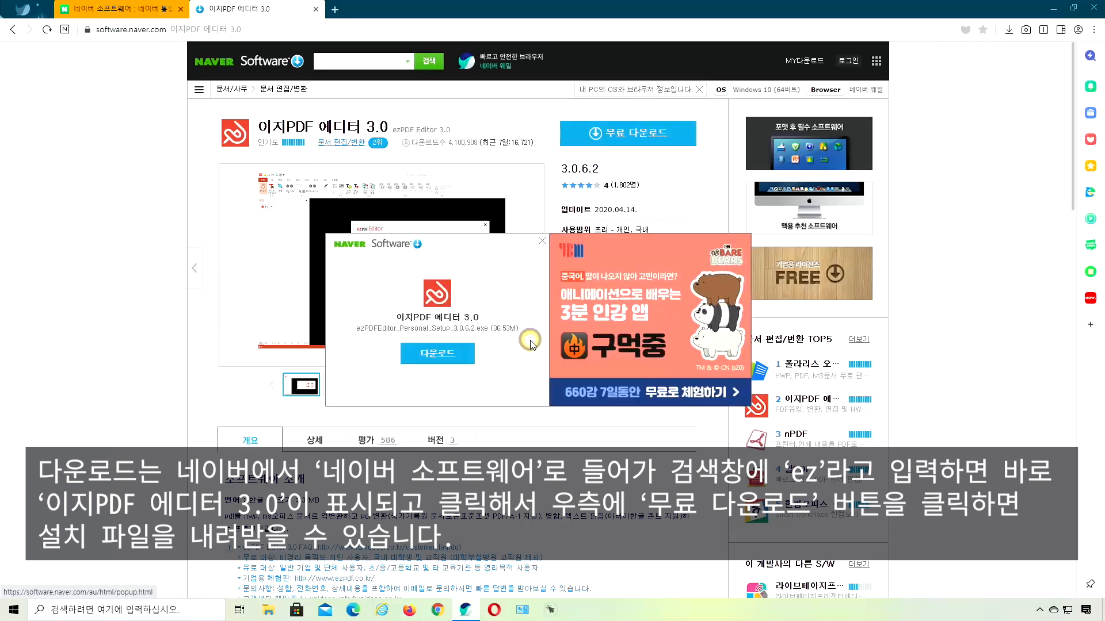
left_click(445, 352)
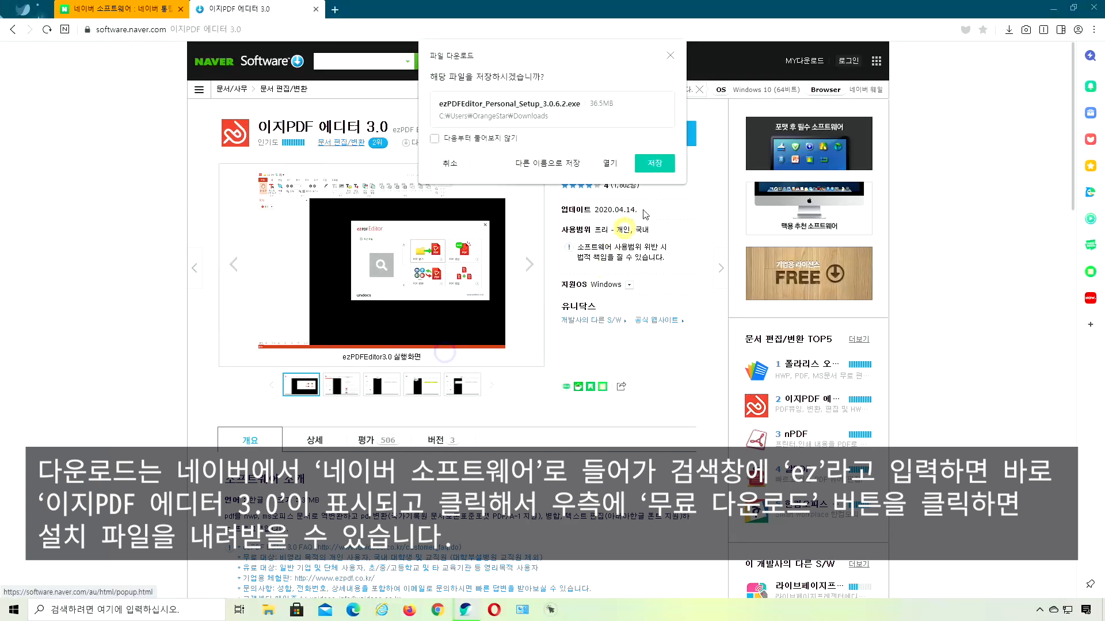
left_click(654, 165)
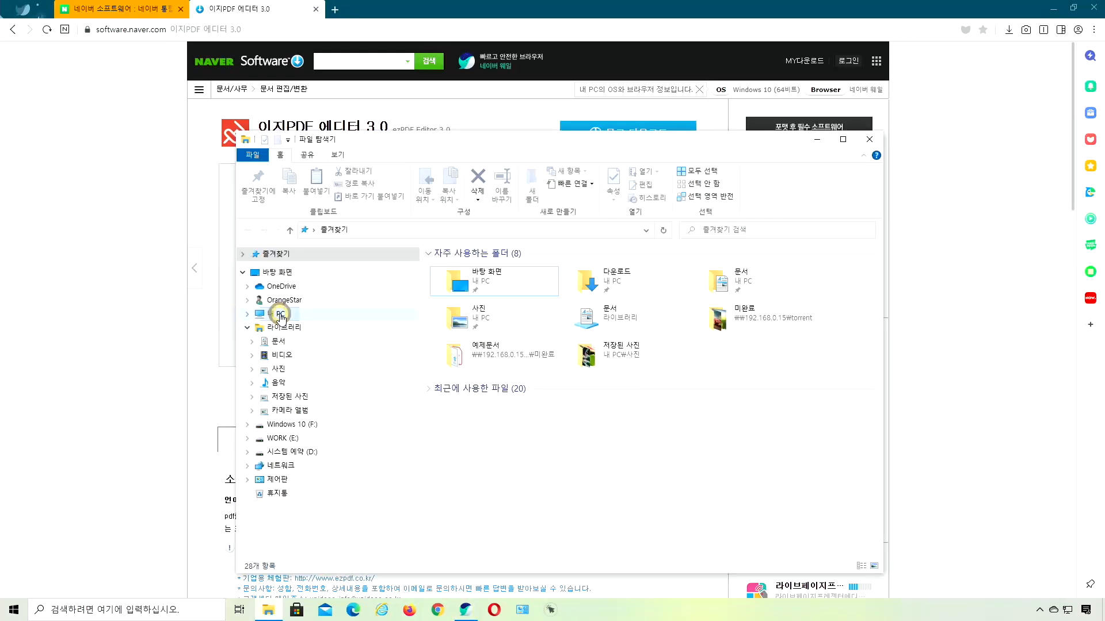
- Install ezPDF Editor from ezPDFEditor_Personal_Setup_3.0.6.2.exe in the Downloads folder, agreeing to the licence, and launch the program
left_click(280, 315)
double_click(602, 275)
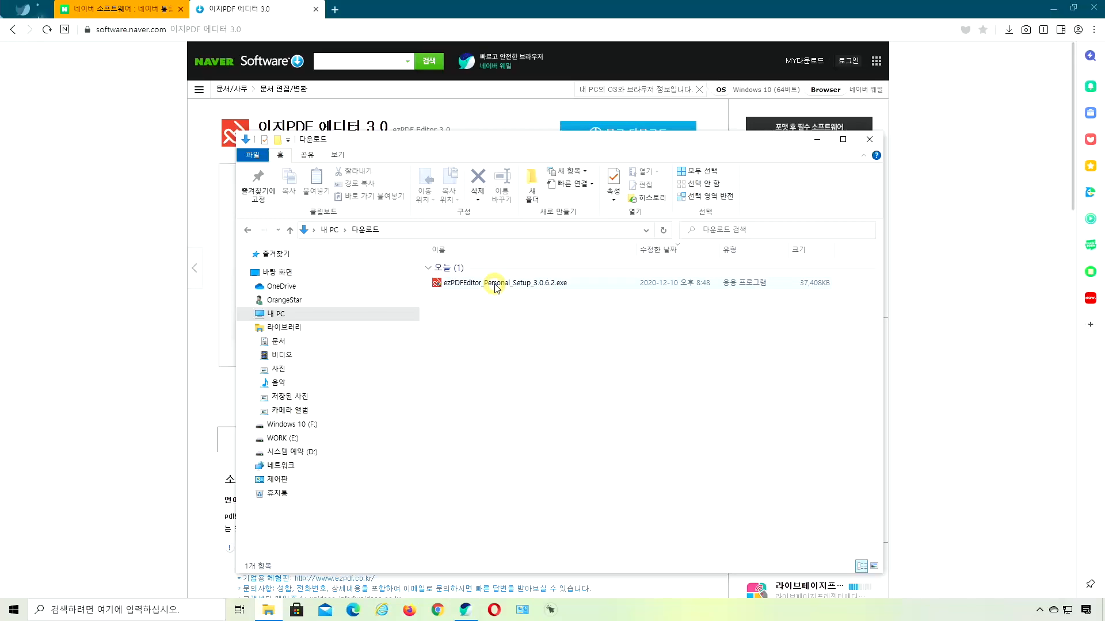
double_click(496, 285)
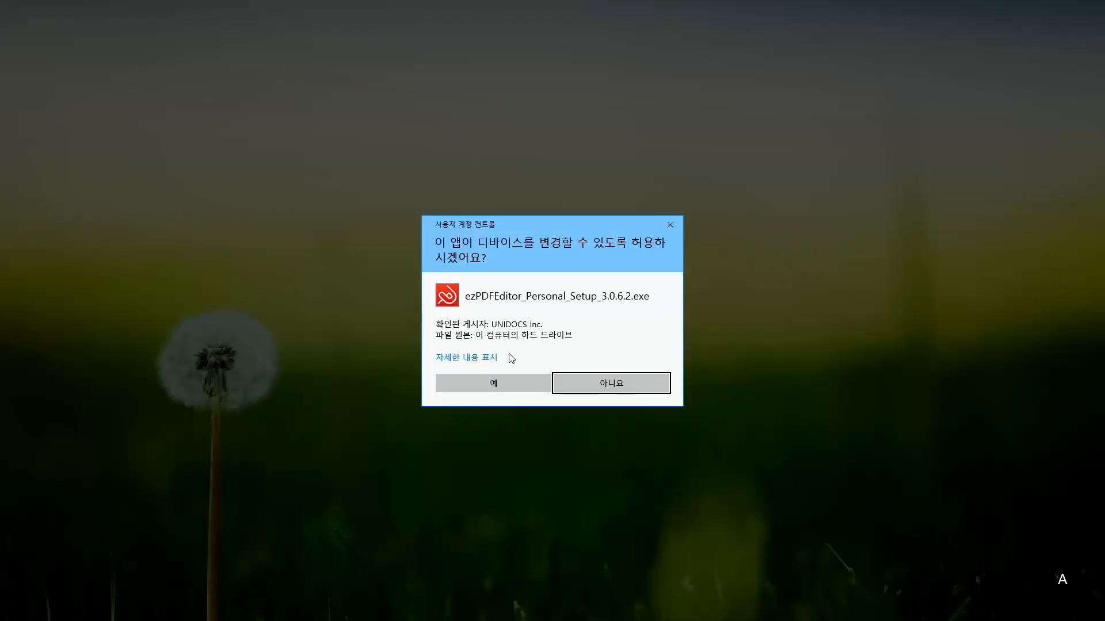
left_click(495, 383)
left_click(611, 389)
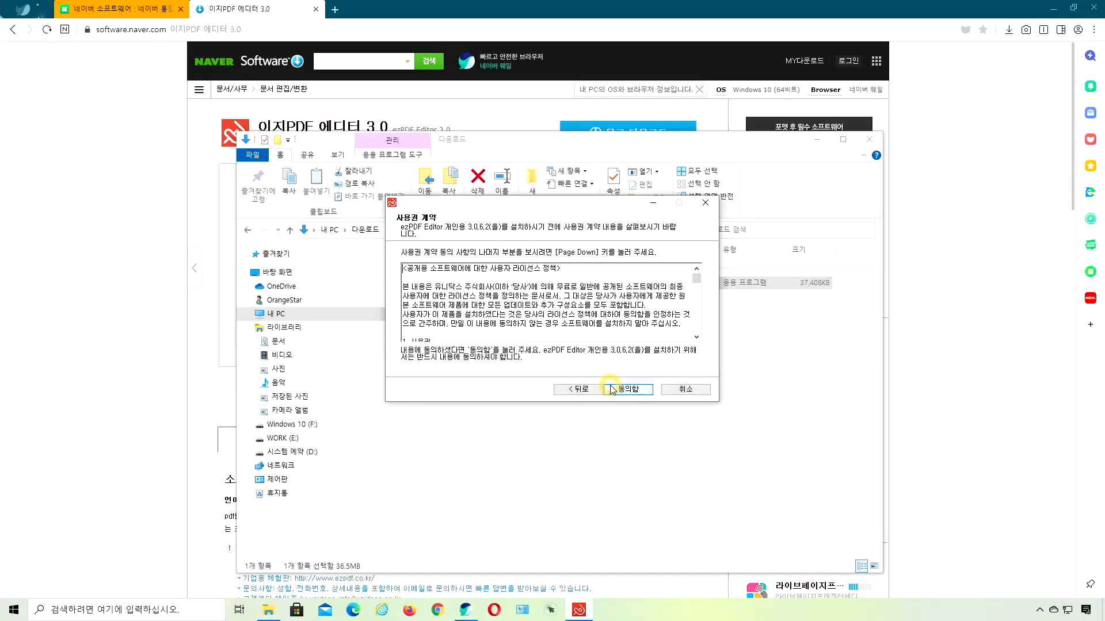
left_click(610, 387)
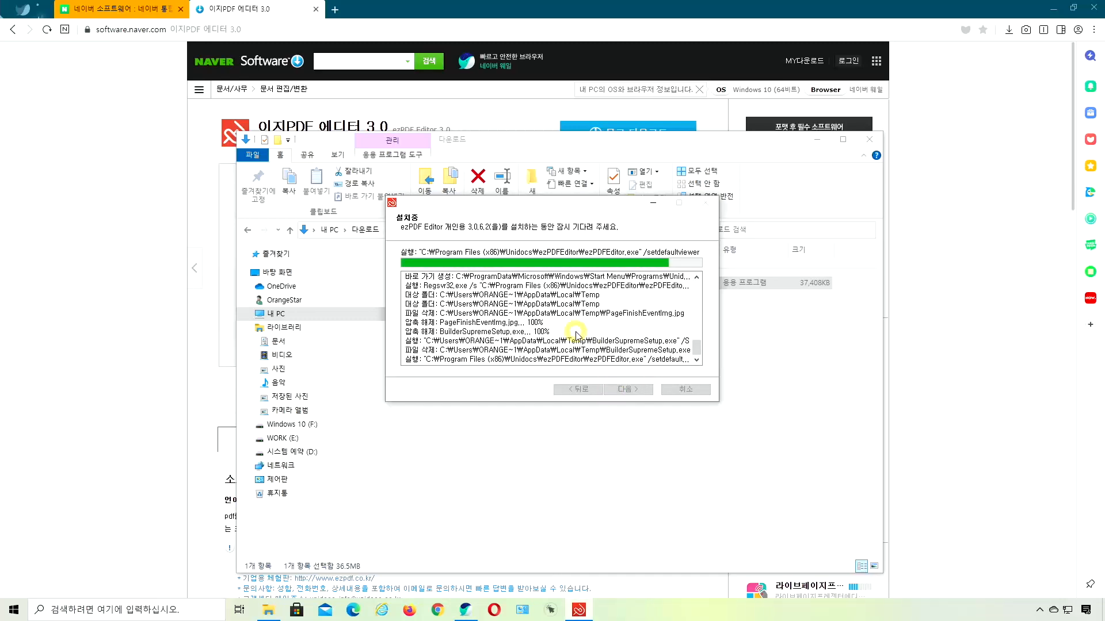
left_click(621, 390)
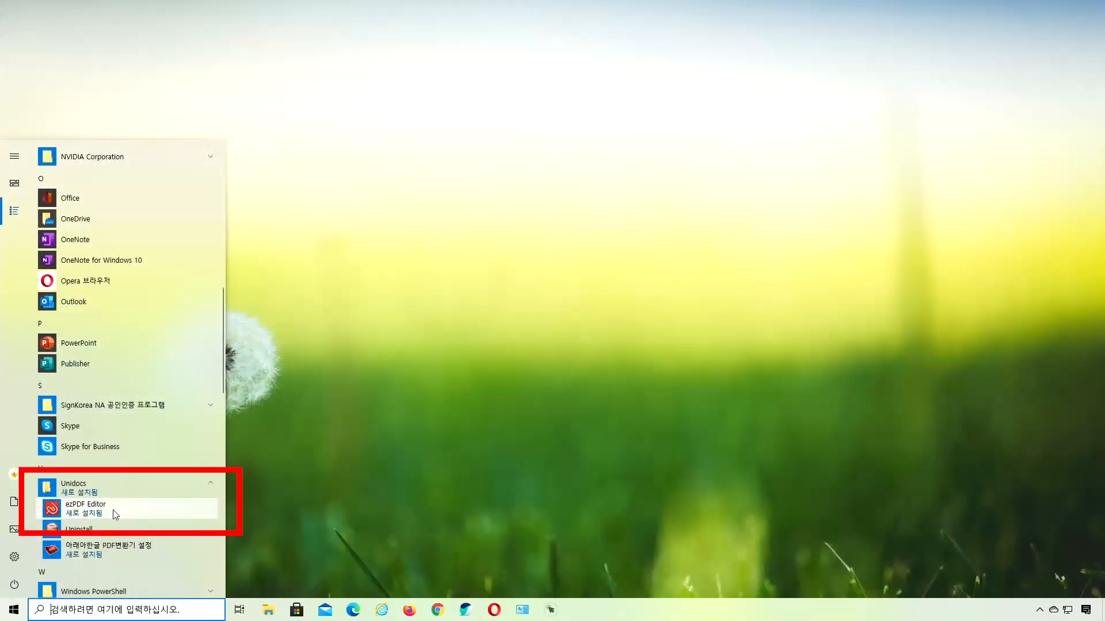
left_click(111, 510)
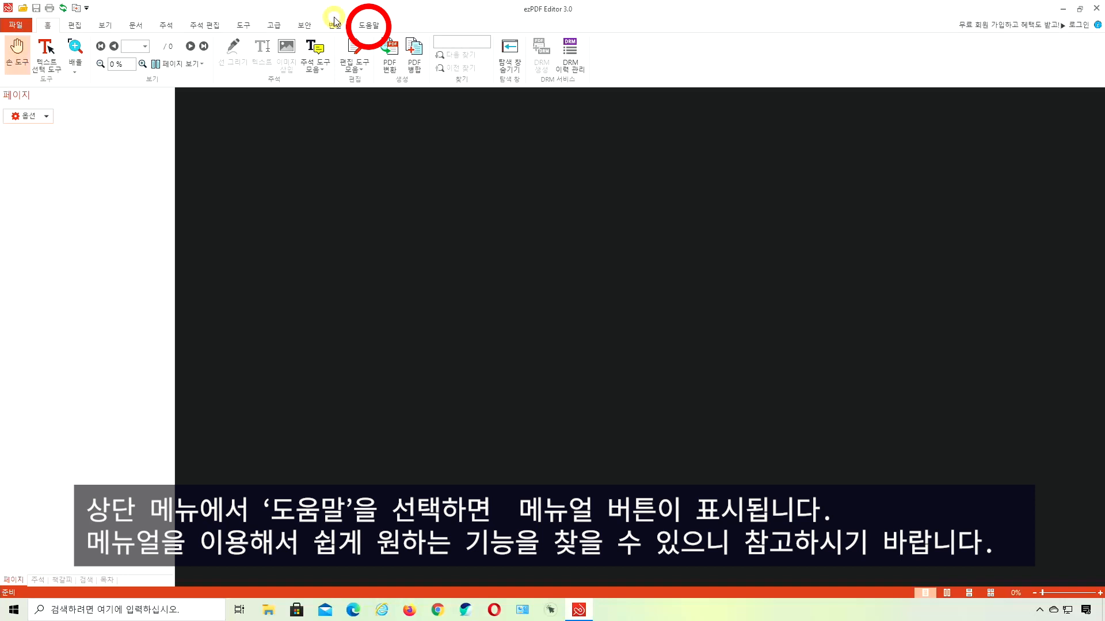
- Open the ezPDF Editor 3.0 online manual and skim the introduction, the contents overview and the first chapters
left_click(367, 26)
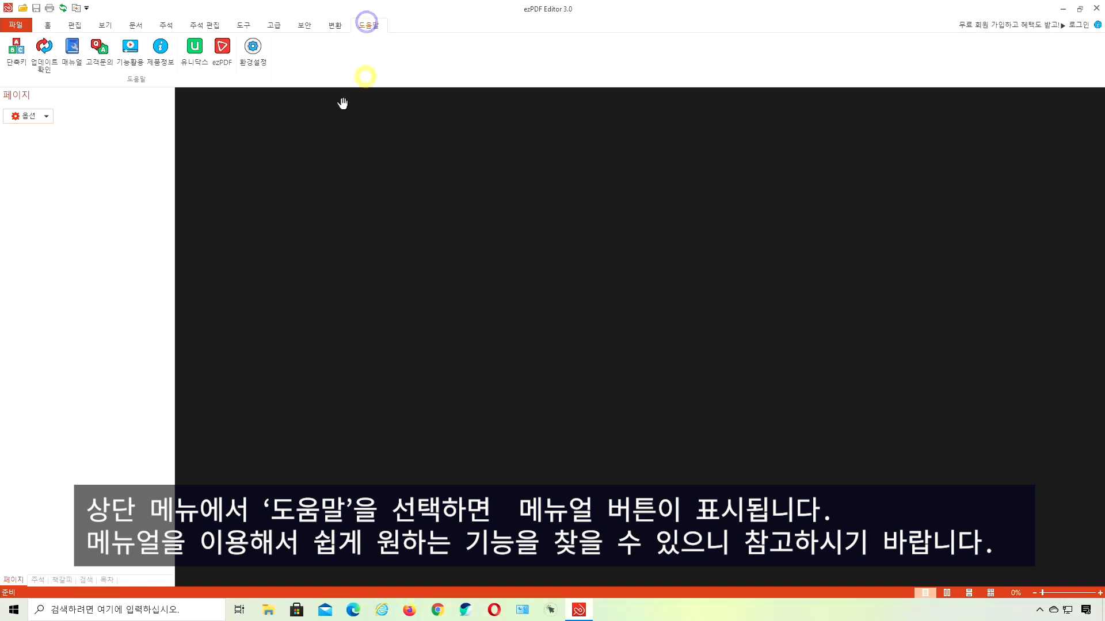
left_click(78, 61)
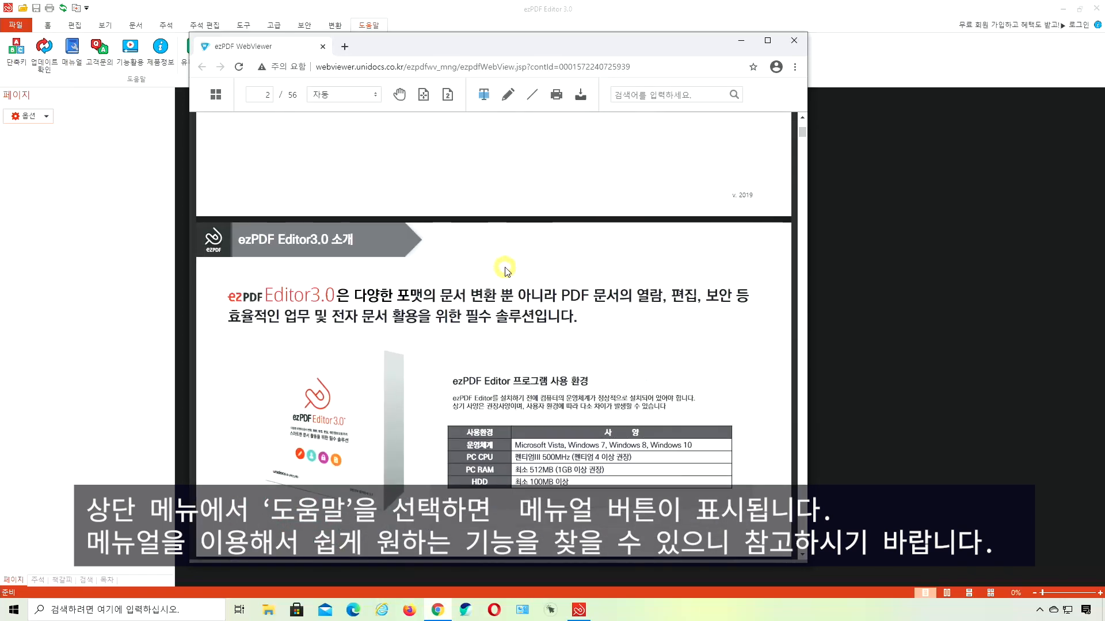
scroll(505, 271, "down", 5)
scroll(505, 270, "down", 4)
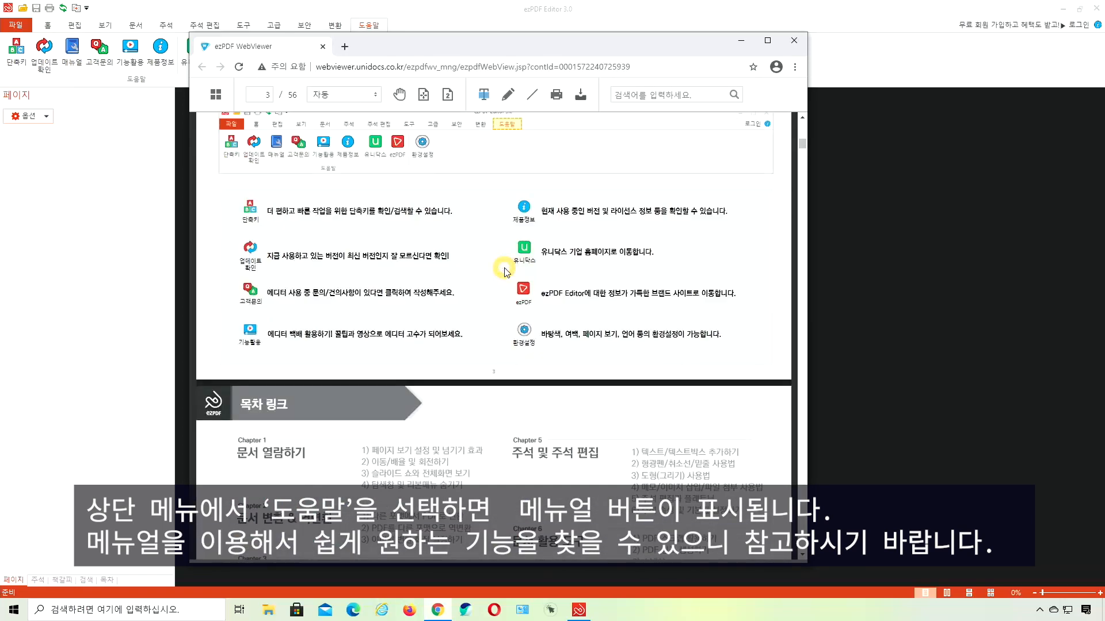
scroll(505, 271, "down", 10)
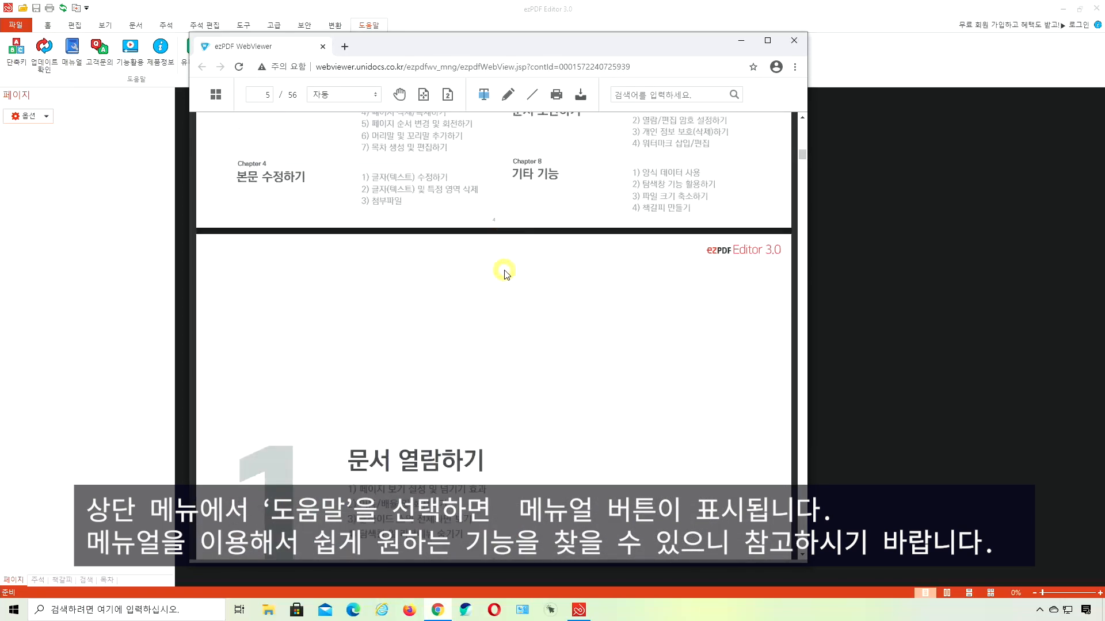
scroll(505, 272, "down", 5)
scroll(504, 274, "down", 15)
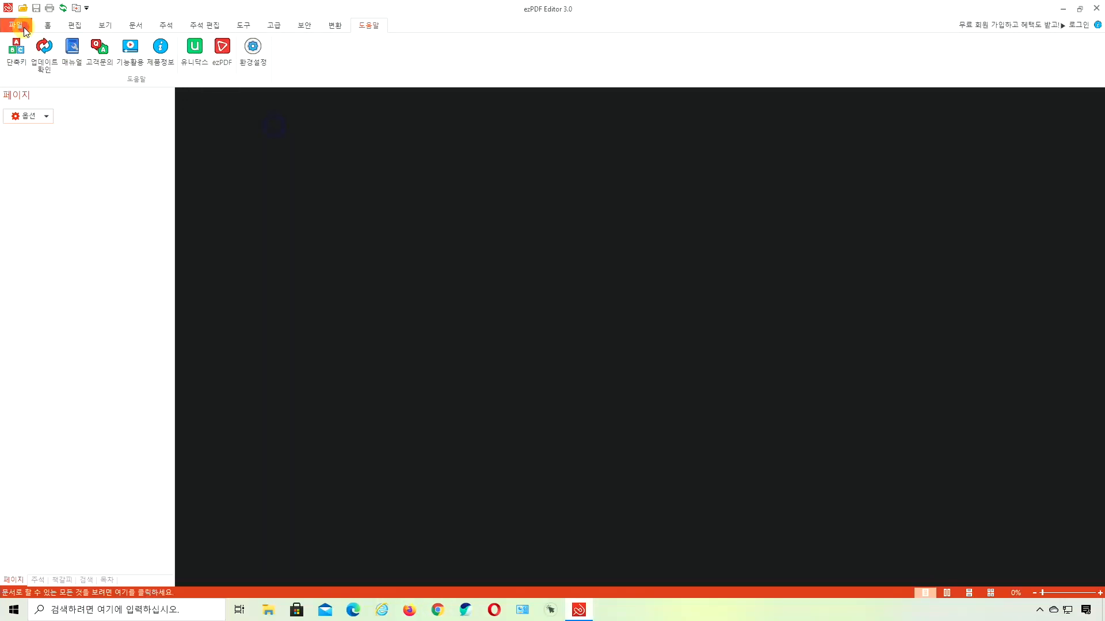
- Open the file 공공미술시민발굴단 발굴지도.pdf from the example folder in the Documents library
left_click(23, 26)
left_click(29, 85)
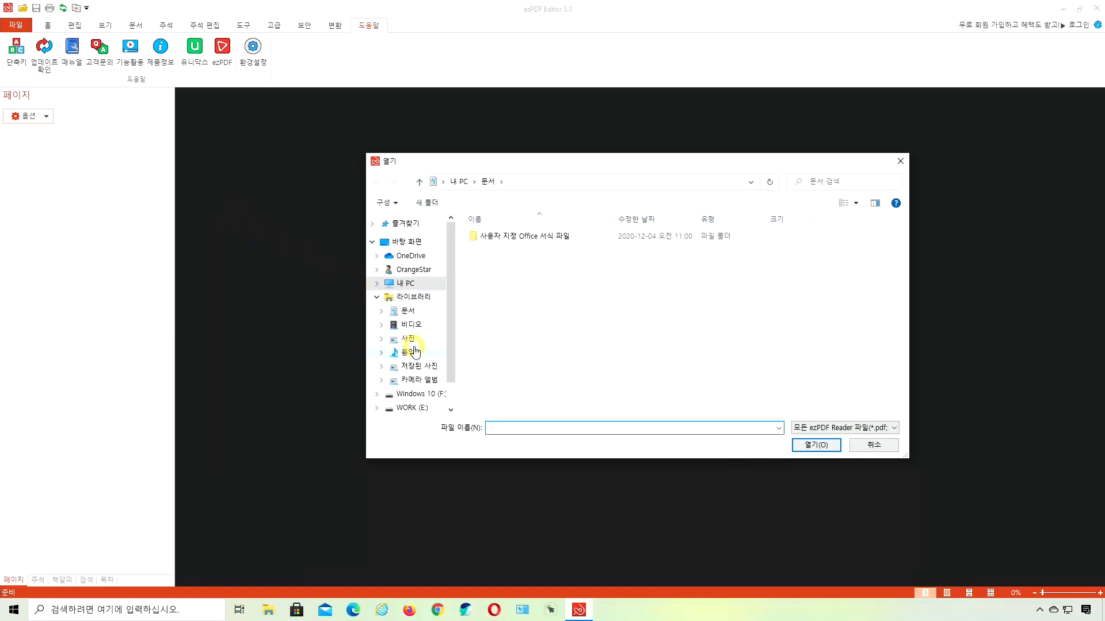
left_click(400, 311)
double_click(501, 323)
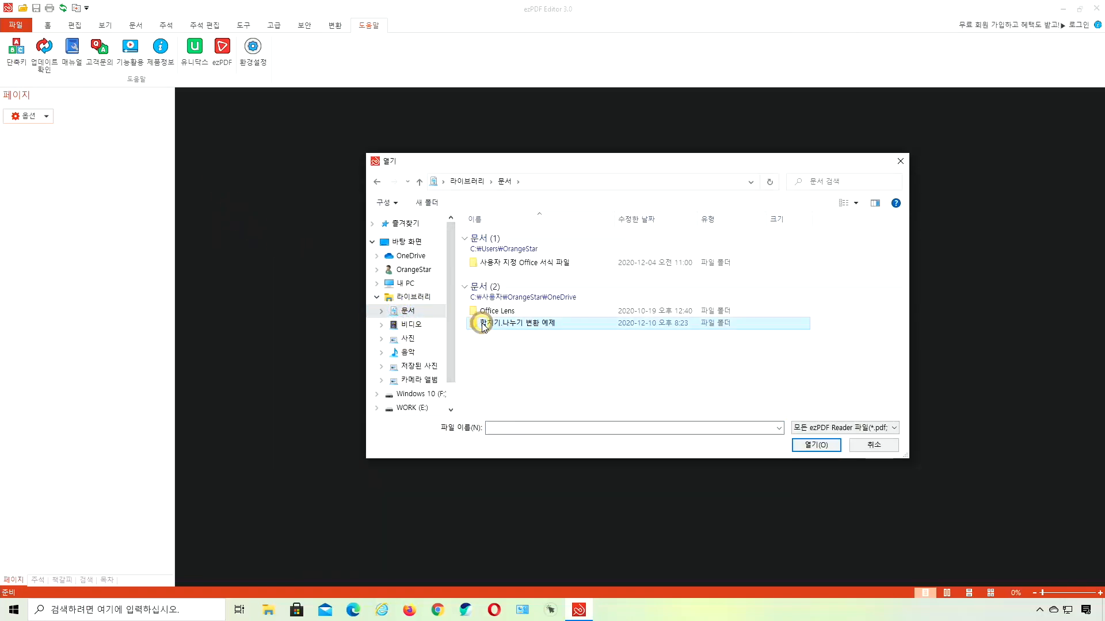
double_click(504, 273)
left_click(517, 248)
left_click(807, 444)
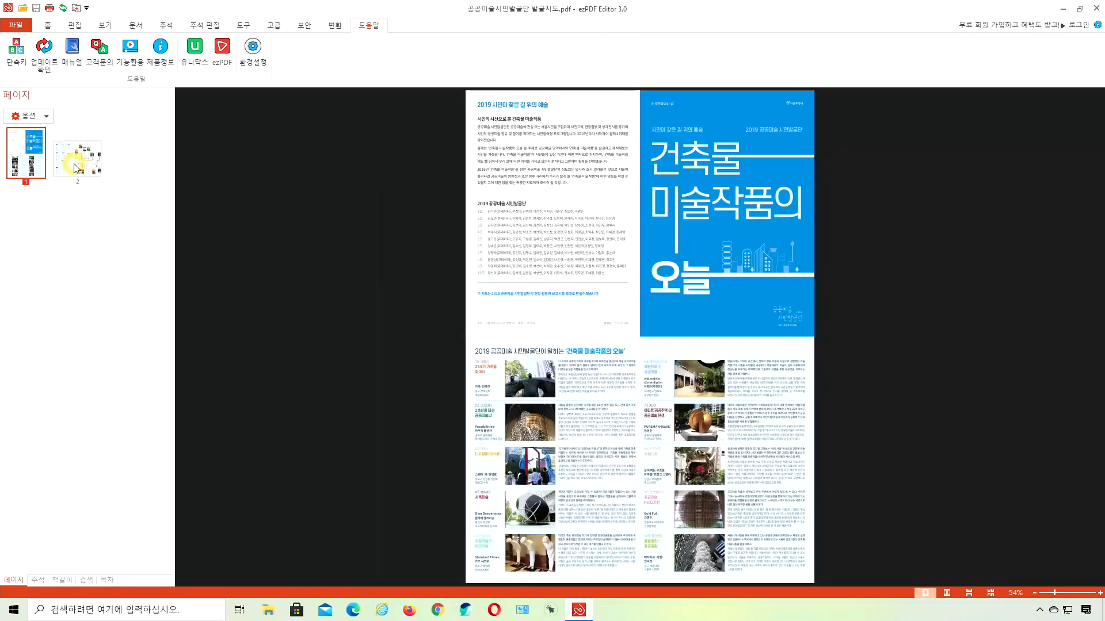
- Switch back and forth between pages 1 and 2 of the PDF, ending on page 1
left_click(79, 158)
left_click(34, 162)
left_click(65, 159)
left_click(35, 162)
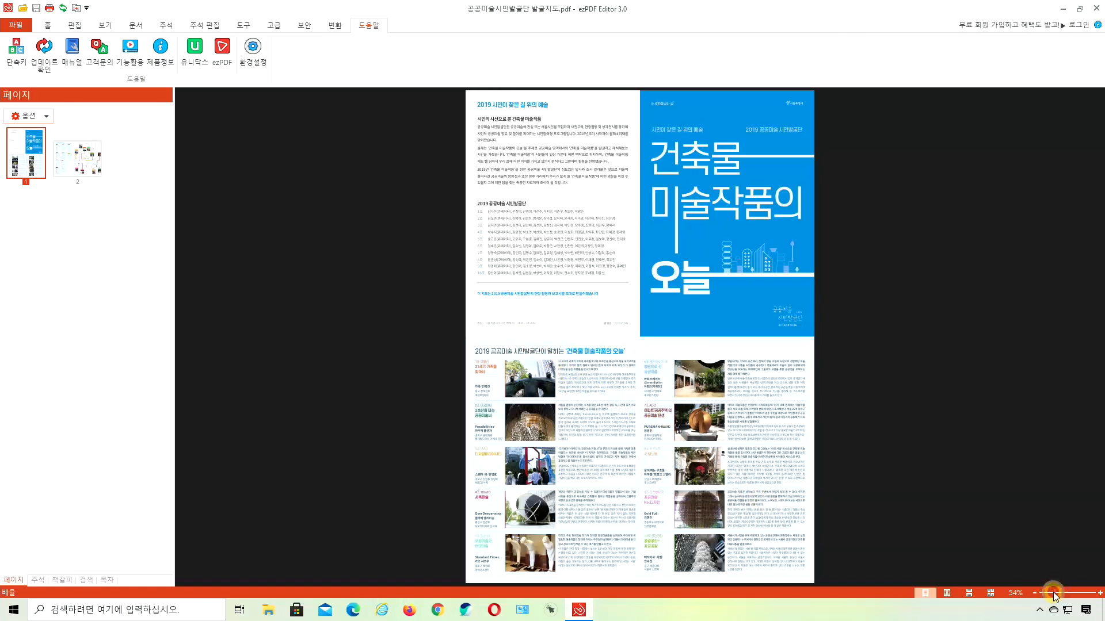
- Zoom page 1 to 100%, reduce it to 75% and enlarge it to 125%
left_click_drag(1053, 593, 1066, 593)
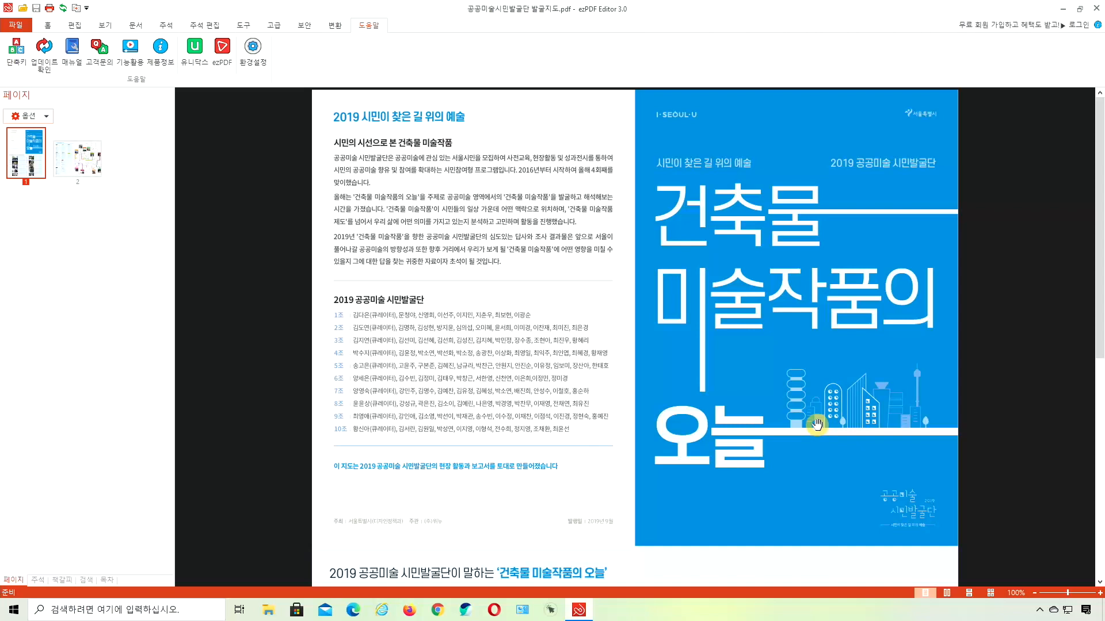
key("ctrl+plus")
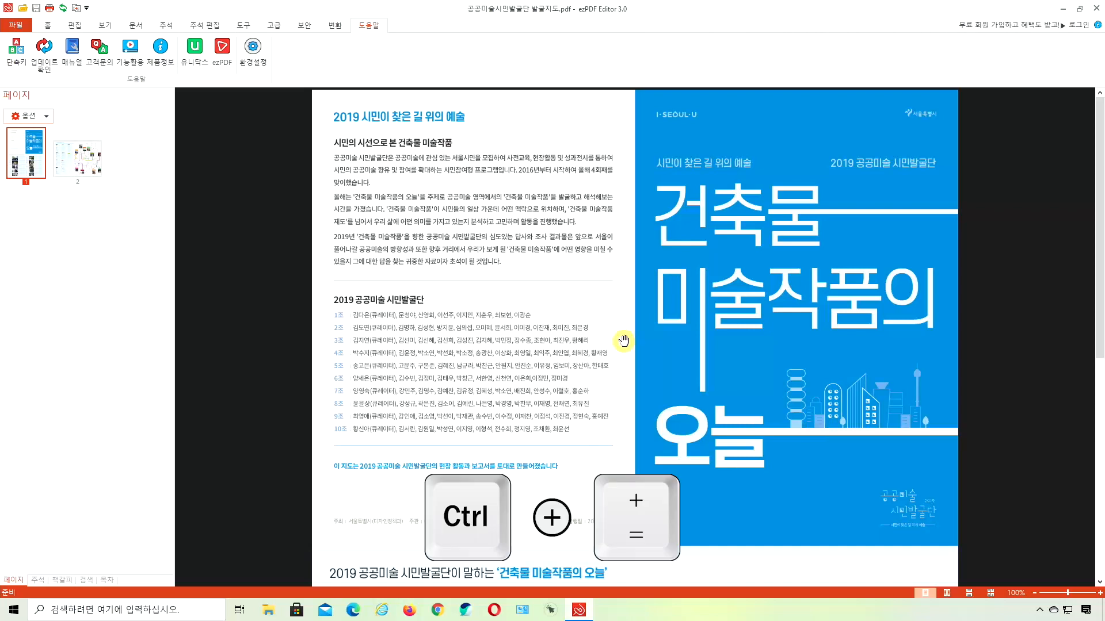
key("ctrl+minus")
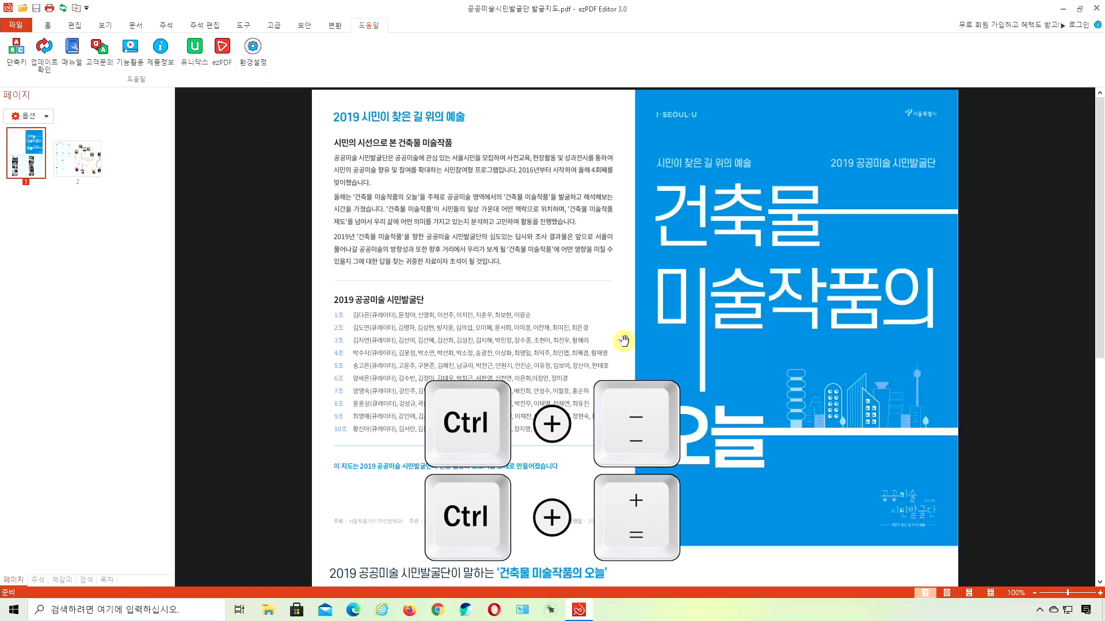
key("ctrl+minus")
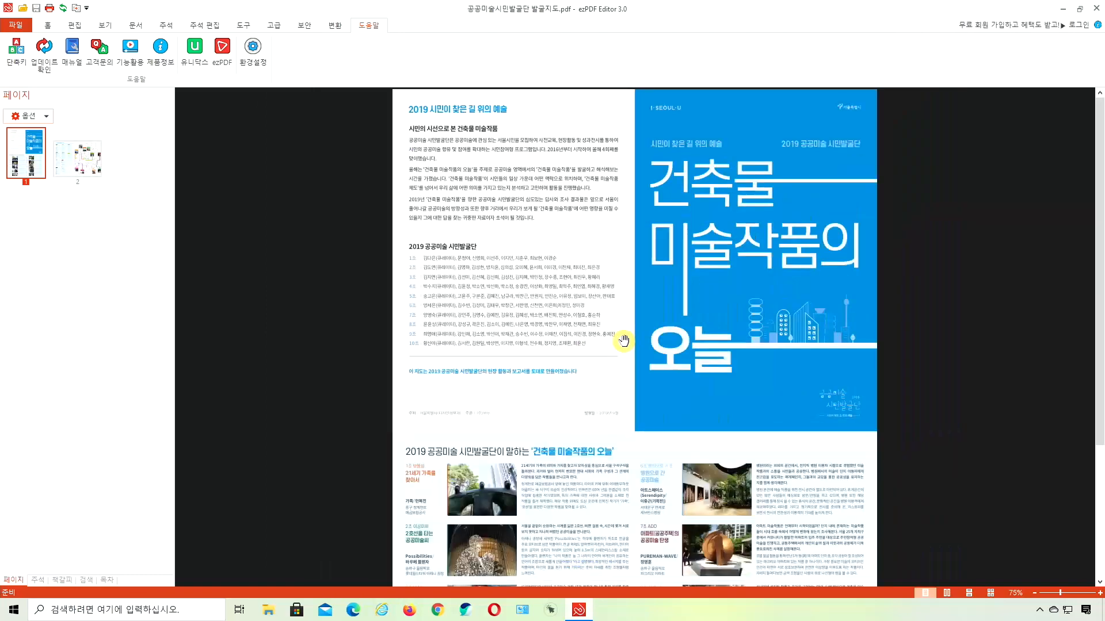
key("ctrl+plus")
key("ctrl+plus")
- Pan page 1 slightly downward with the Hand tool
left_click(48, 25)
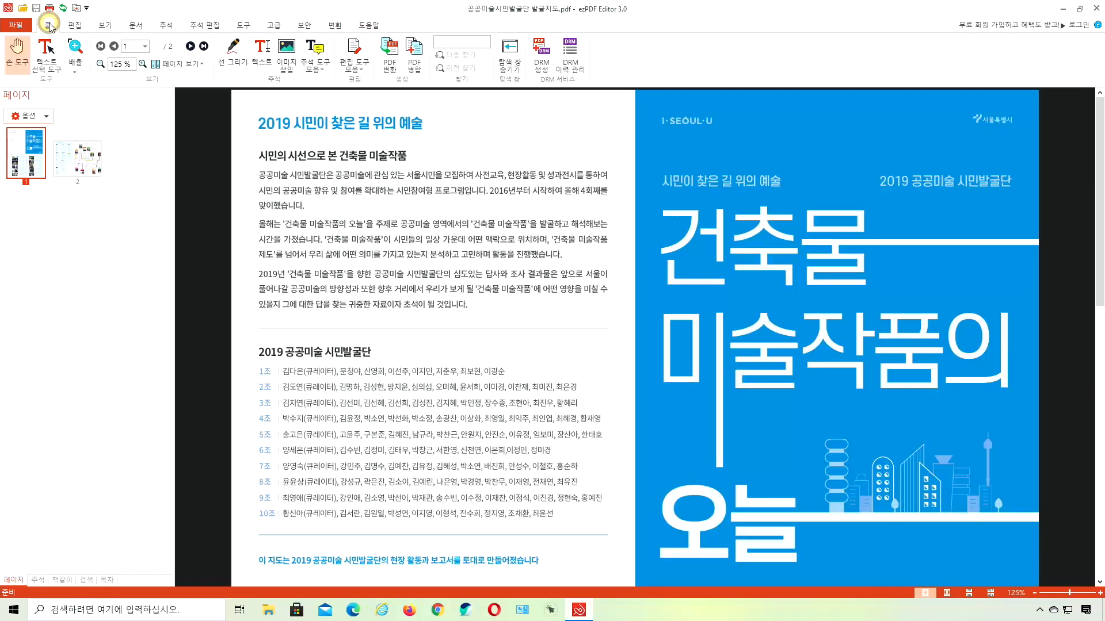
left_click(23, 56)
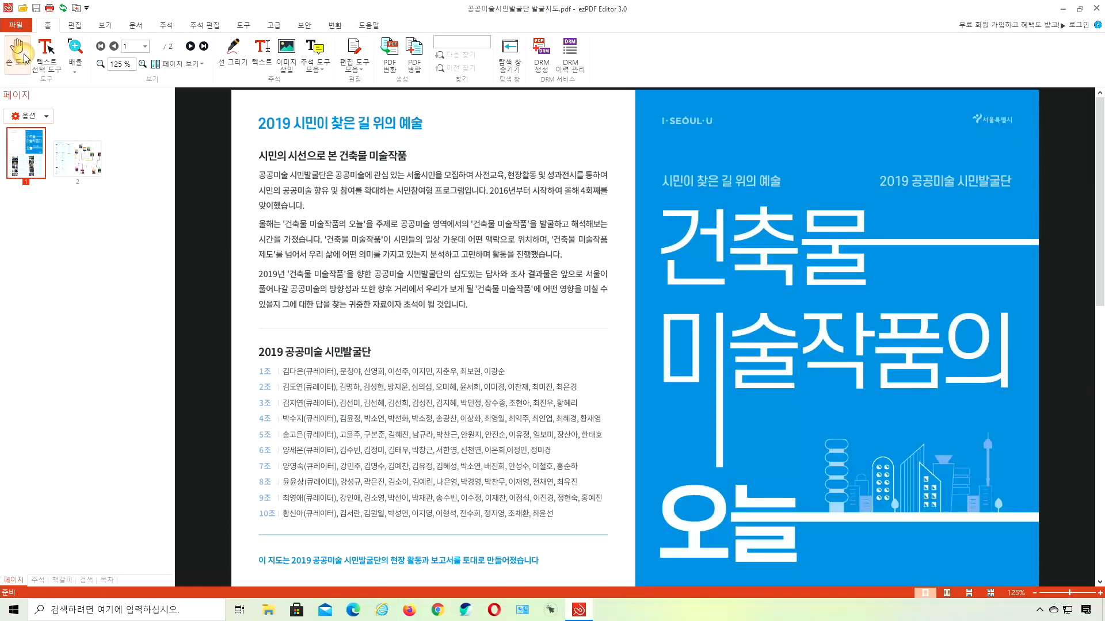
left_click_drag(654, 397, 667, 344)
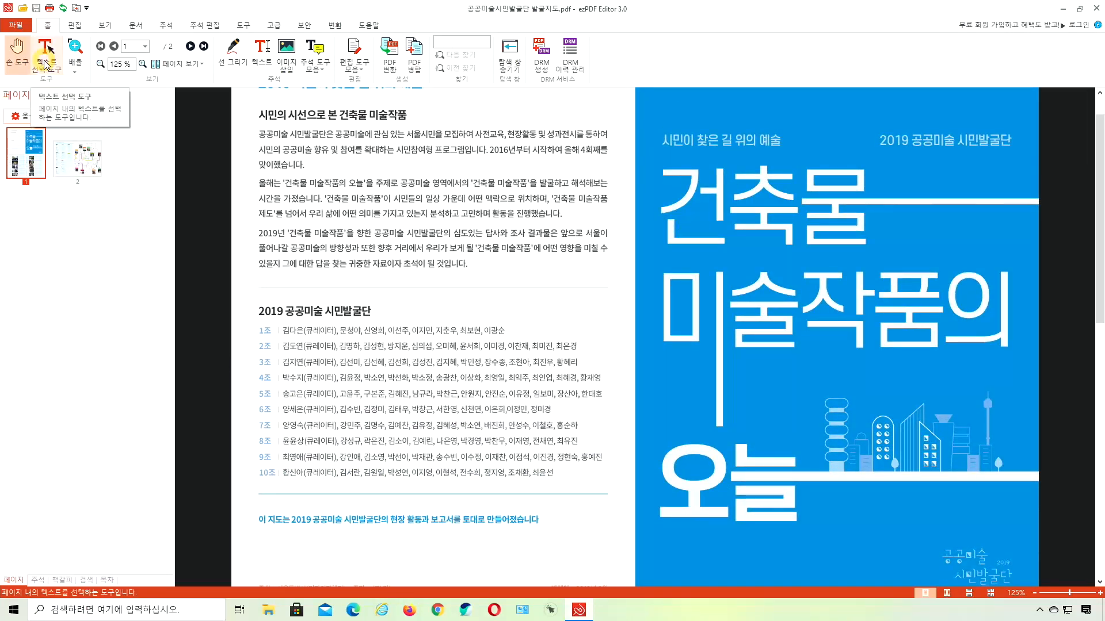
- Copy most of the introduction's second paragraph, starting at "올해는", with the Text Select tool and clear the selection
left_click(46, 65)
left_click_drag(262, 182, 423, 218)
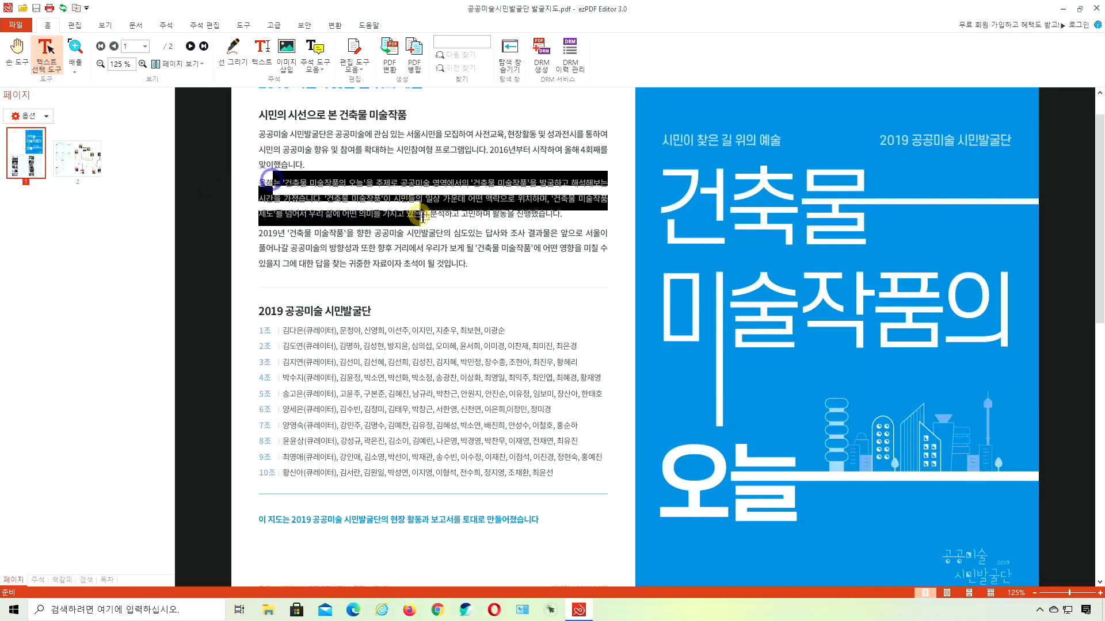
right_click(393, 182)
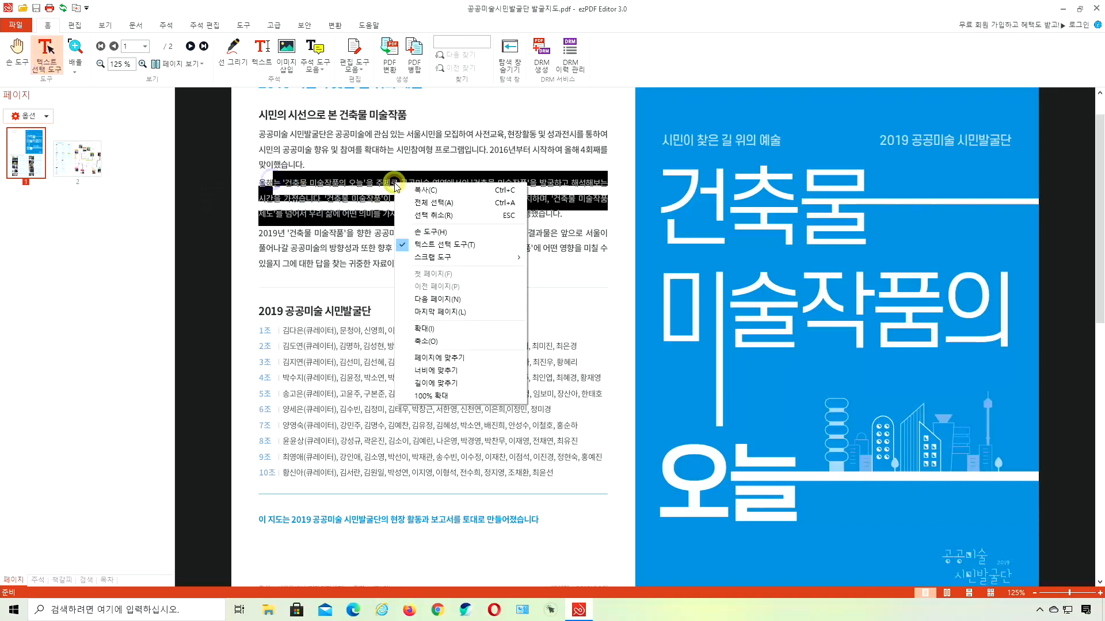
left_click(405, 191)
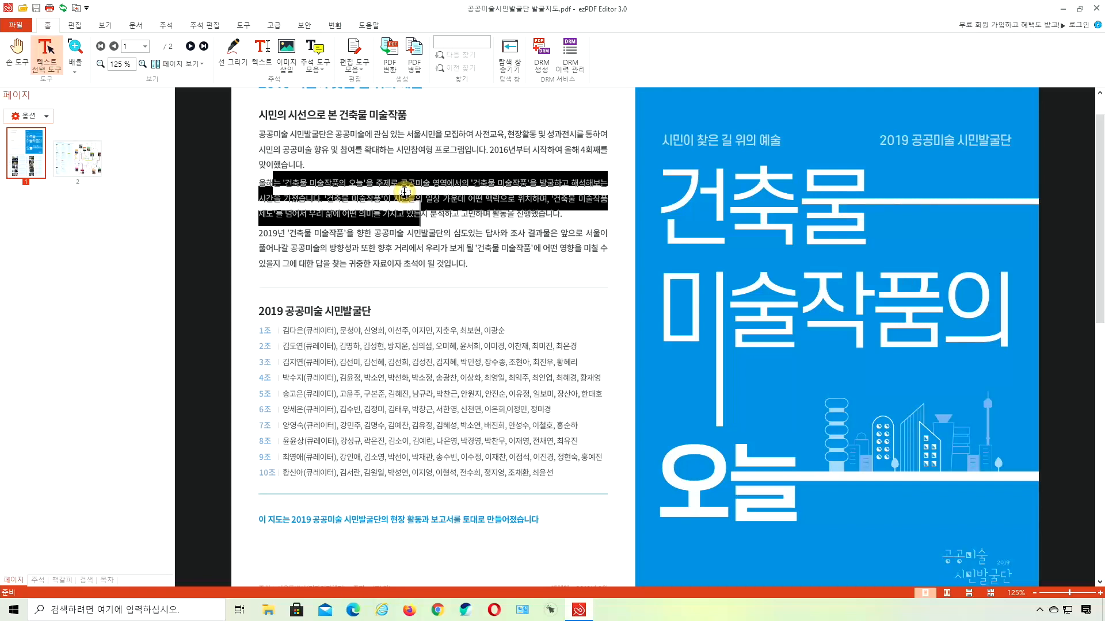
left_click(405, 191)
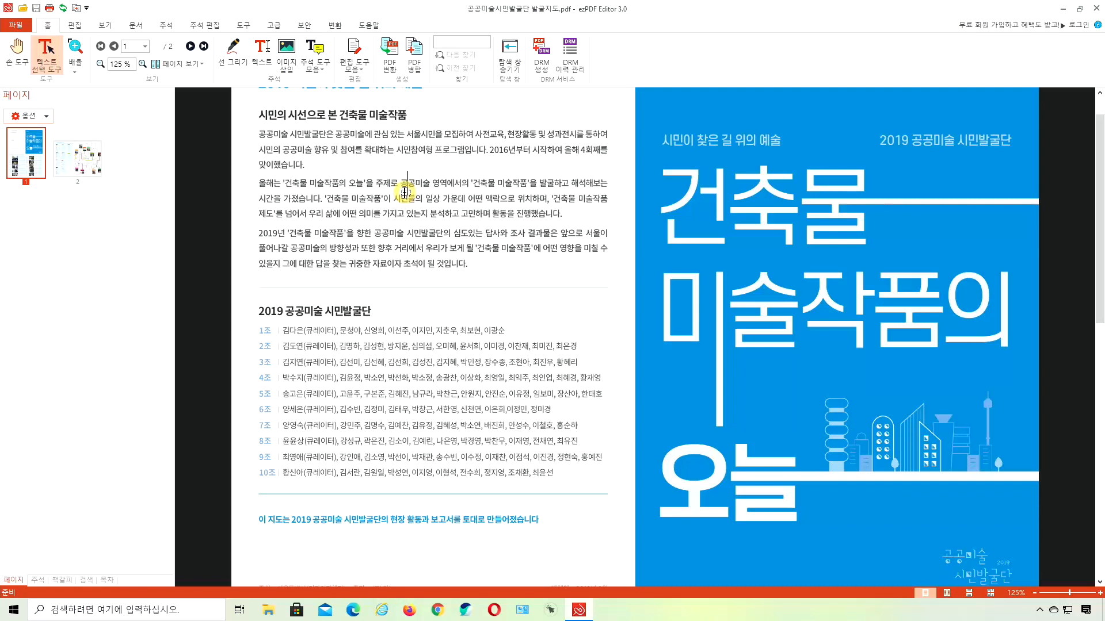
- Insert "ddddddddd" before "미술작품의 오늘" in the first line of the second paragraph using word editing
left_click(75, 26)
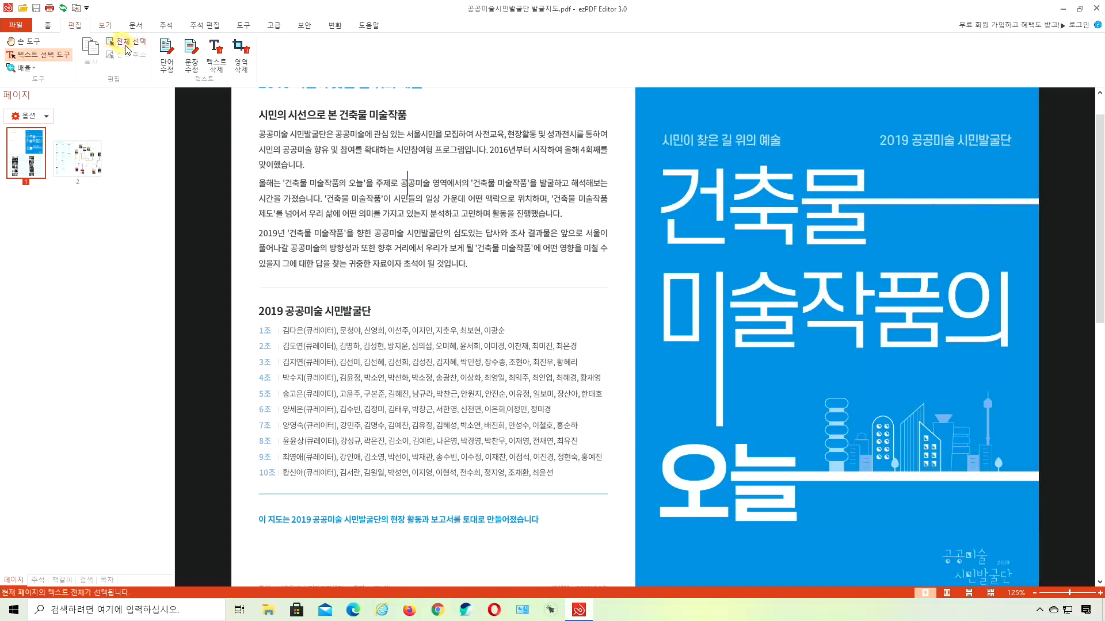
left_click(162, 58)
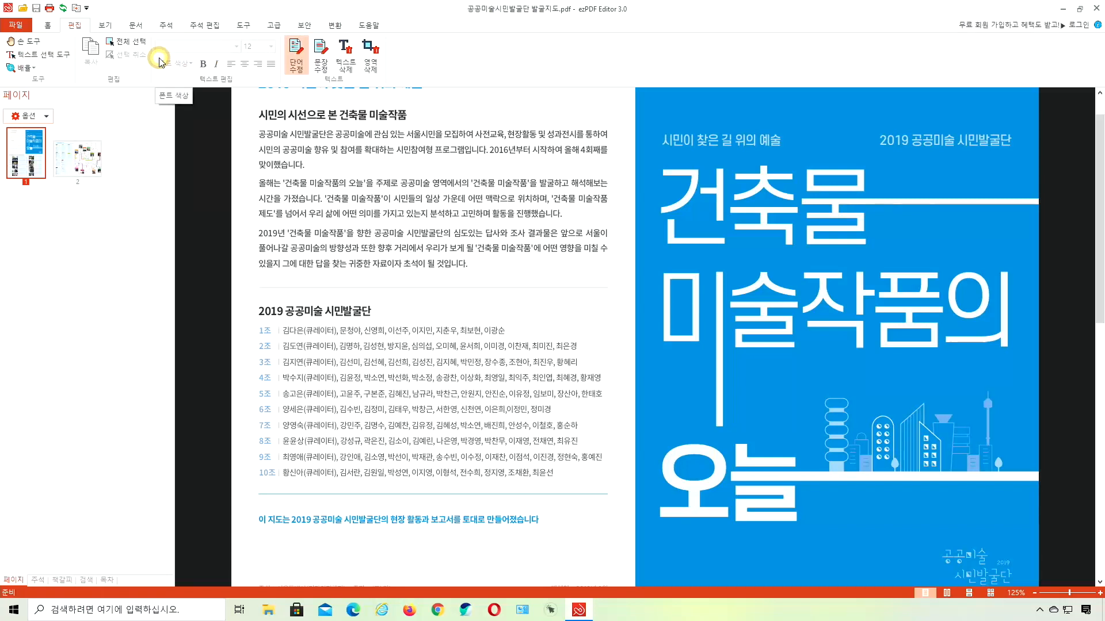
left_click(310, 183)
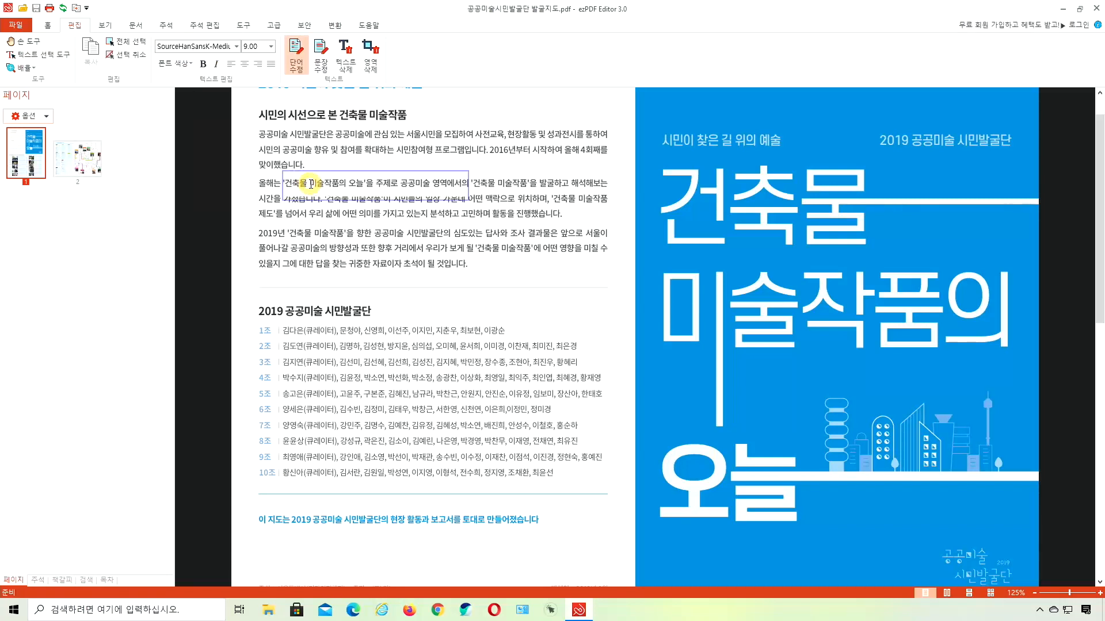
type("ddddddddd")
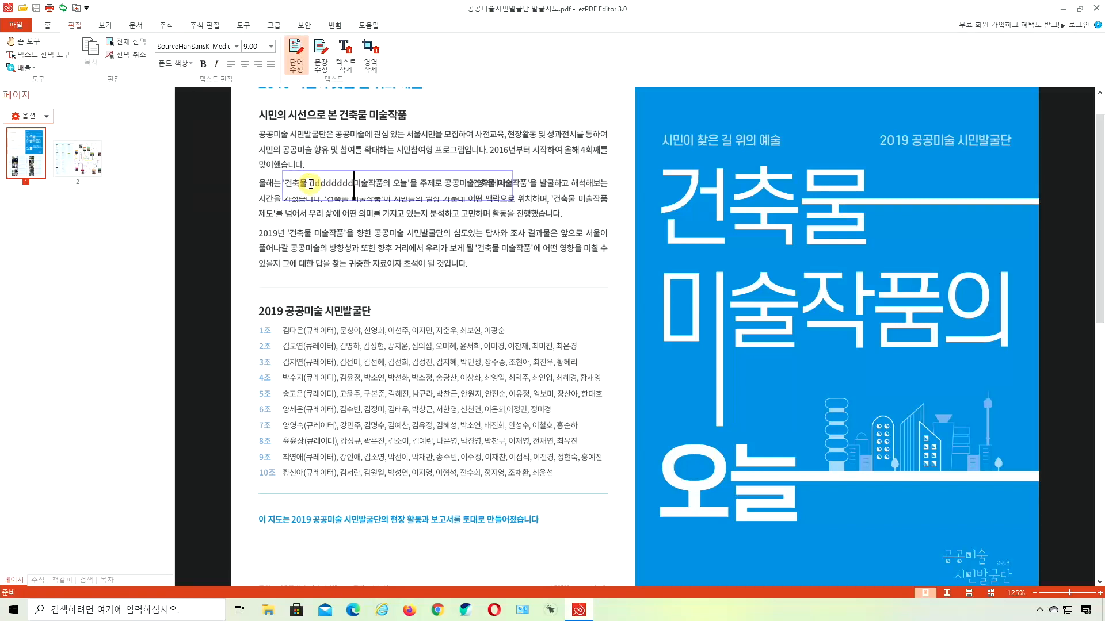
- Insert "gggggggggg" before "시민발굴단" in the "2019 공공미술 시민발굴단" heading using sentence editing
left_click(296, 54)
left_click(191, 58)
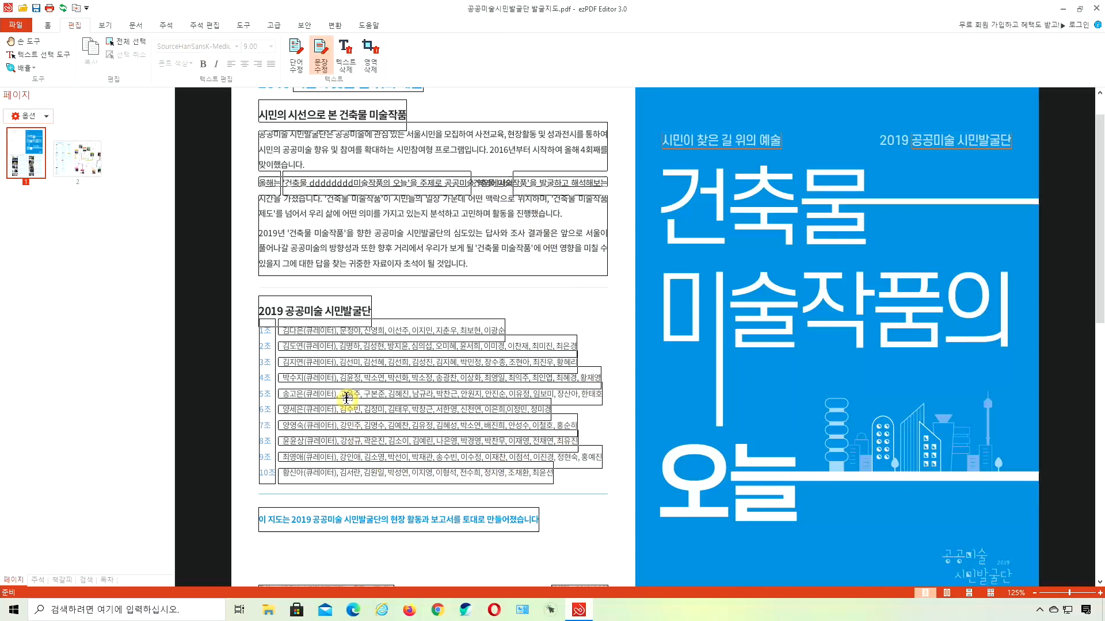
left_click(328, 311)
type("ggggggggg")
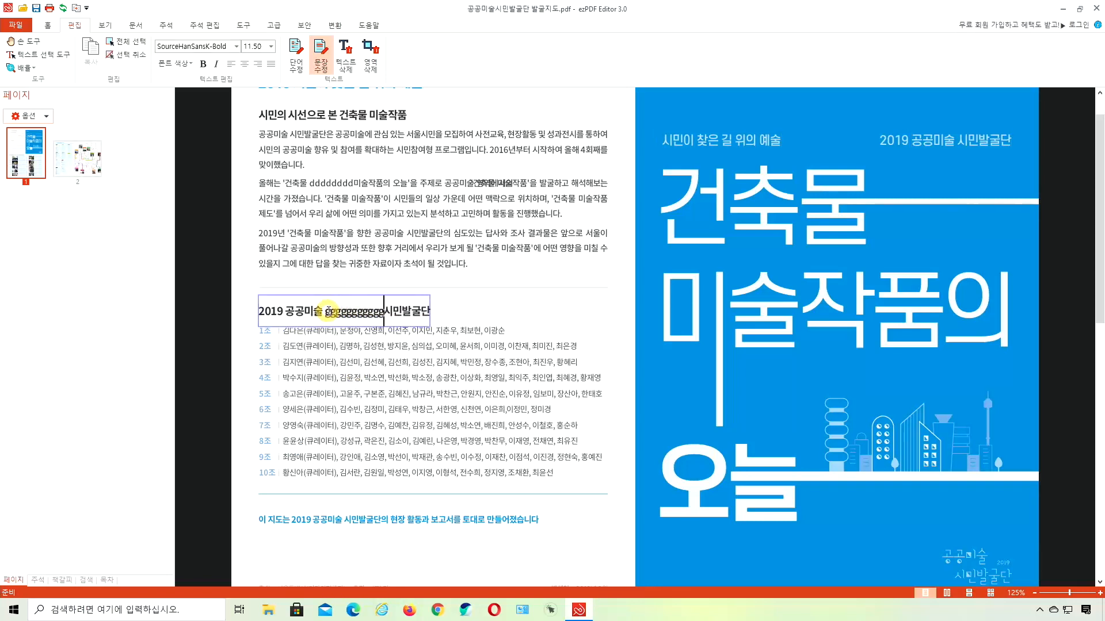
type("g")
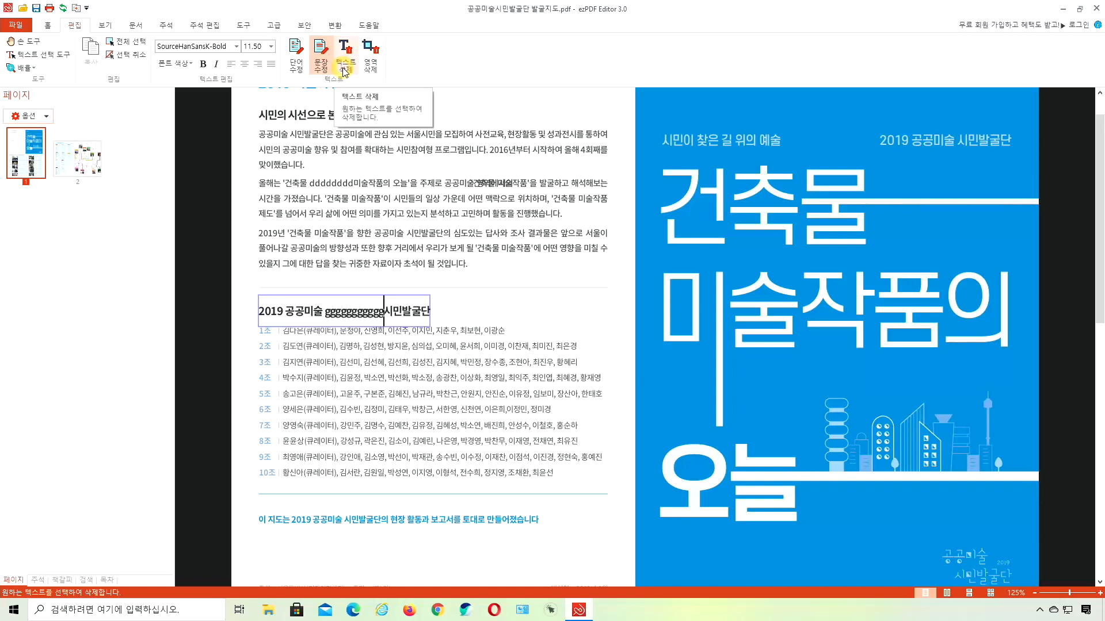
- Delete most of the inserted d characters before "미술작품의 오늘" in the second paragraph with the text deletion tool
left_click(344, 69)
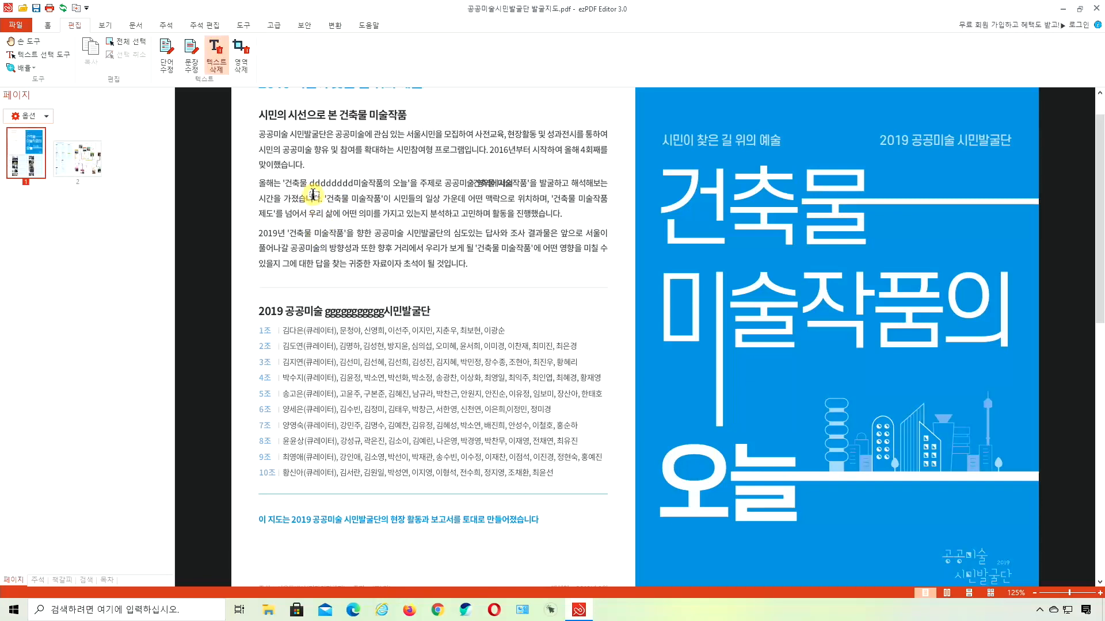
left_click_drag(311, 183, 347, 183)
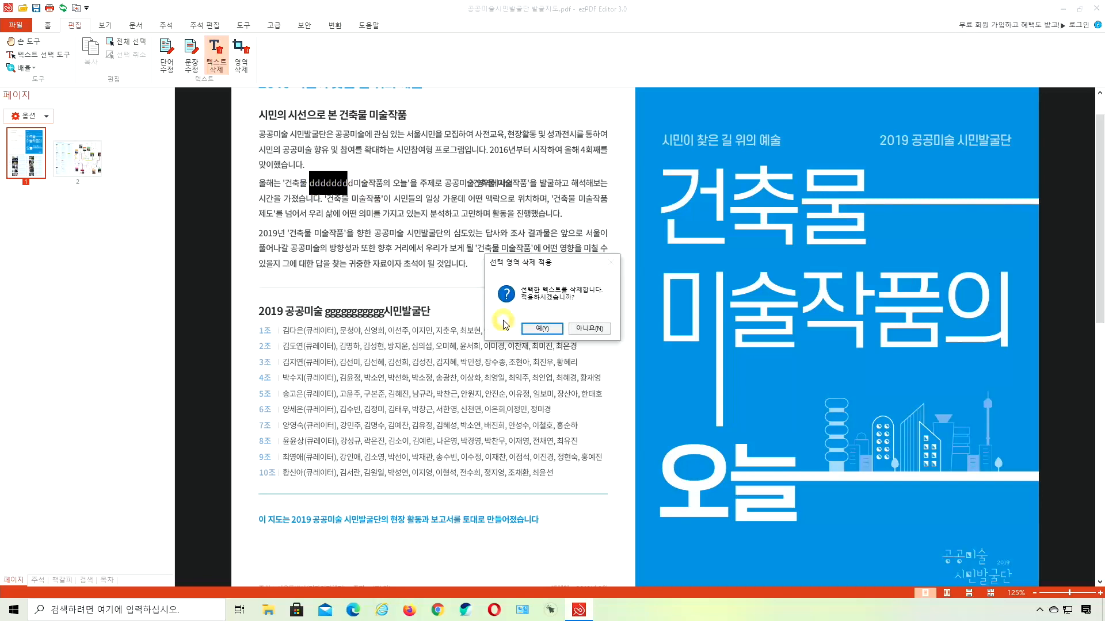
left_click(541, 328)
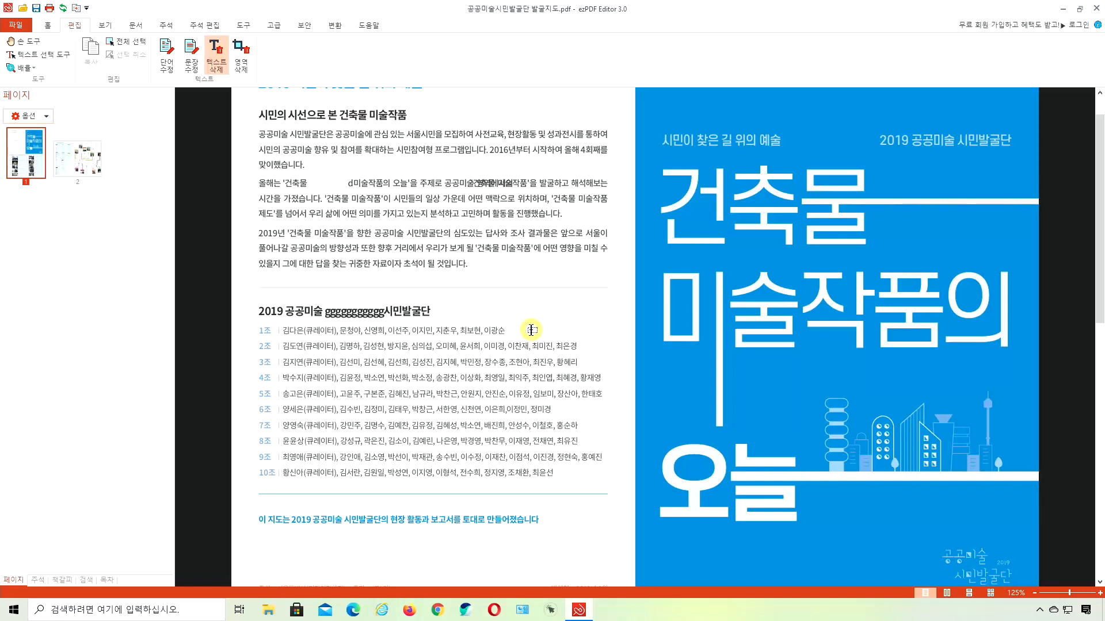
- Undo the text deletion and the trial insertions in the heading and the second paragraph
key("ctrl+z")
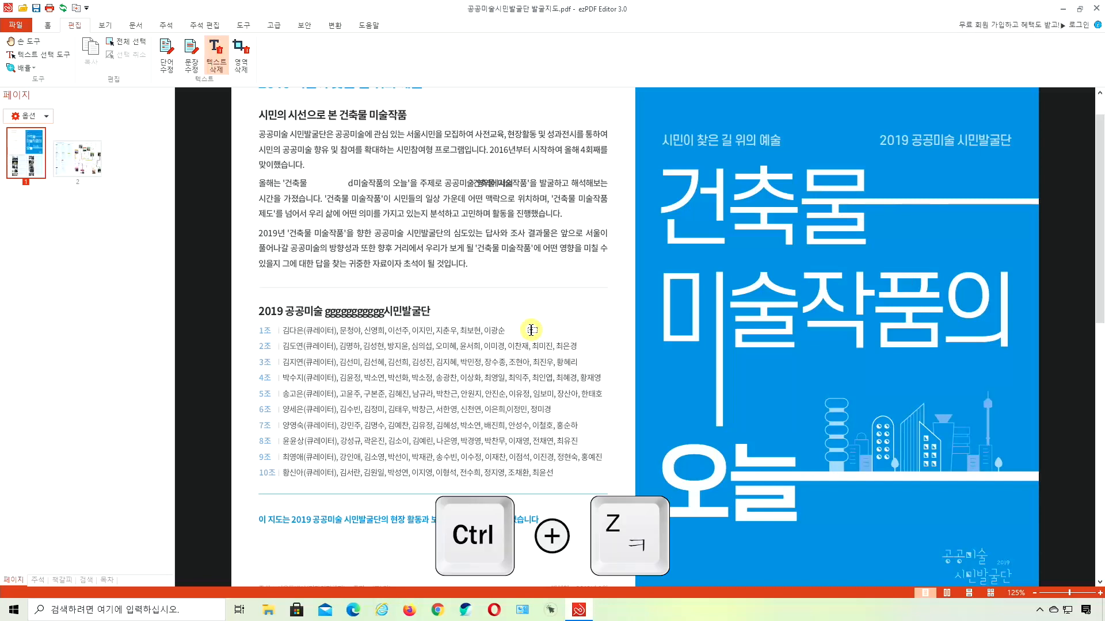
key("ctrl+z")
key("ctrl+z")
key("ctrl+z")
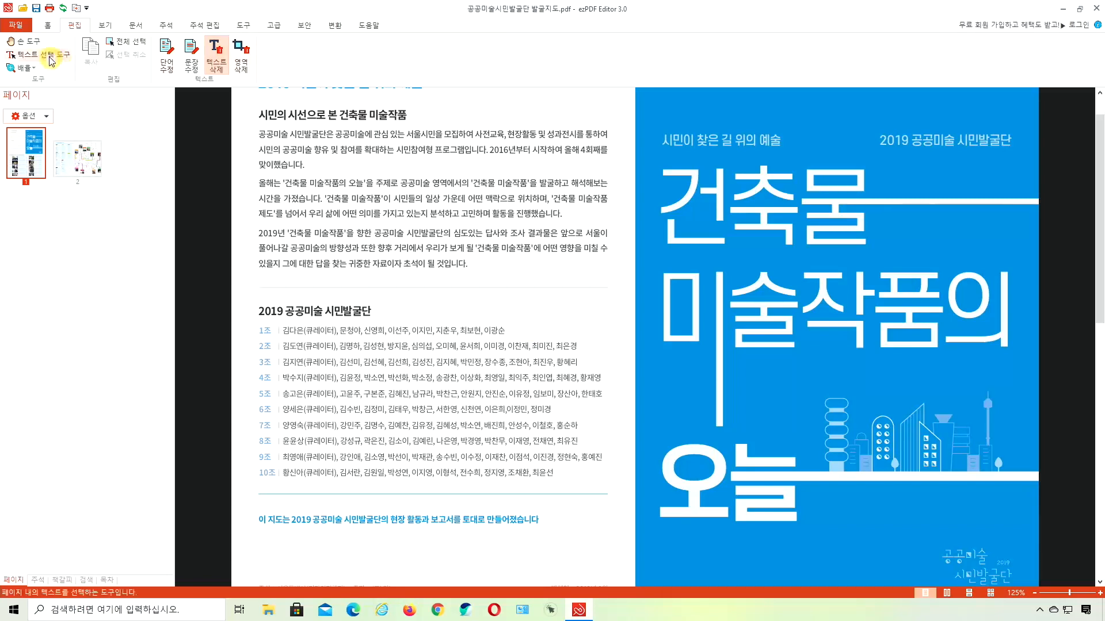
- Insert the image 도움말.png from the 클립 folder on page 2 and move it over the 3조 I.M.U list
left_click(44, 27)
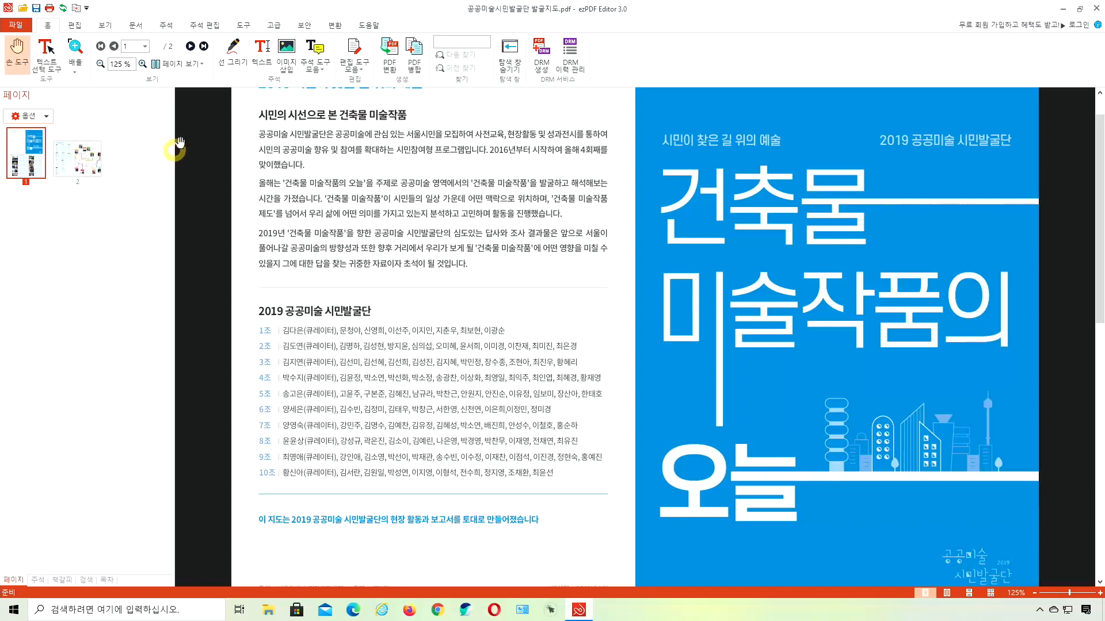
left_click(288, 68)
left_click(451, 309)
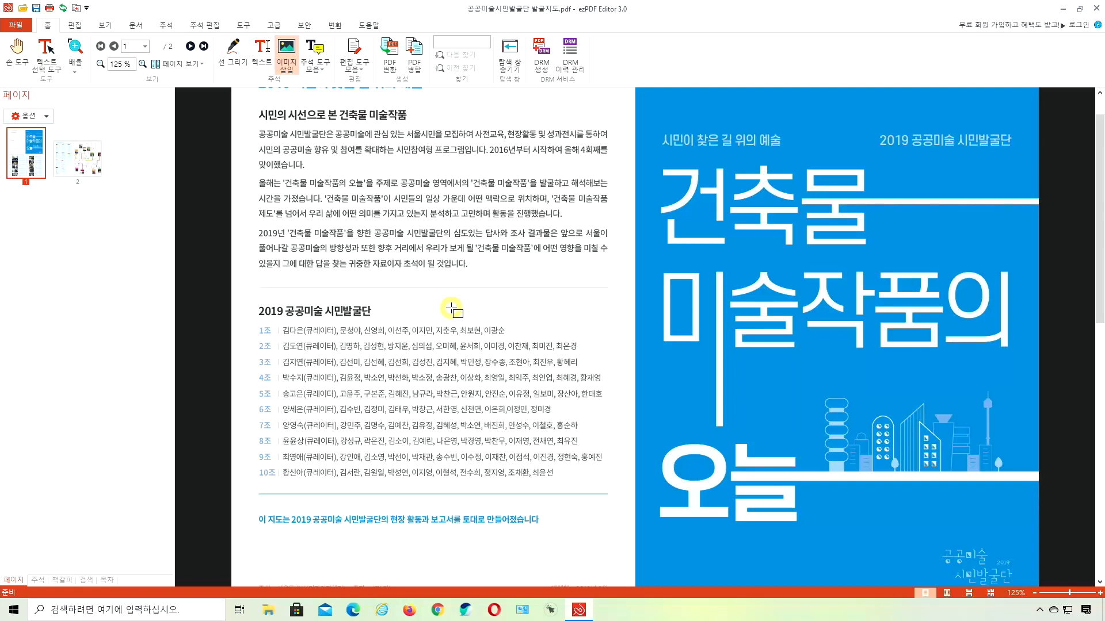
scroll(365, 291, "down", 1)
left_click(95, 170)
left_click_drag(268, 353, 428, 492)
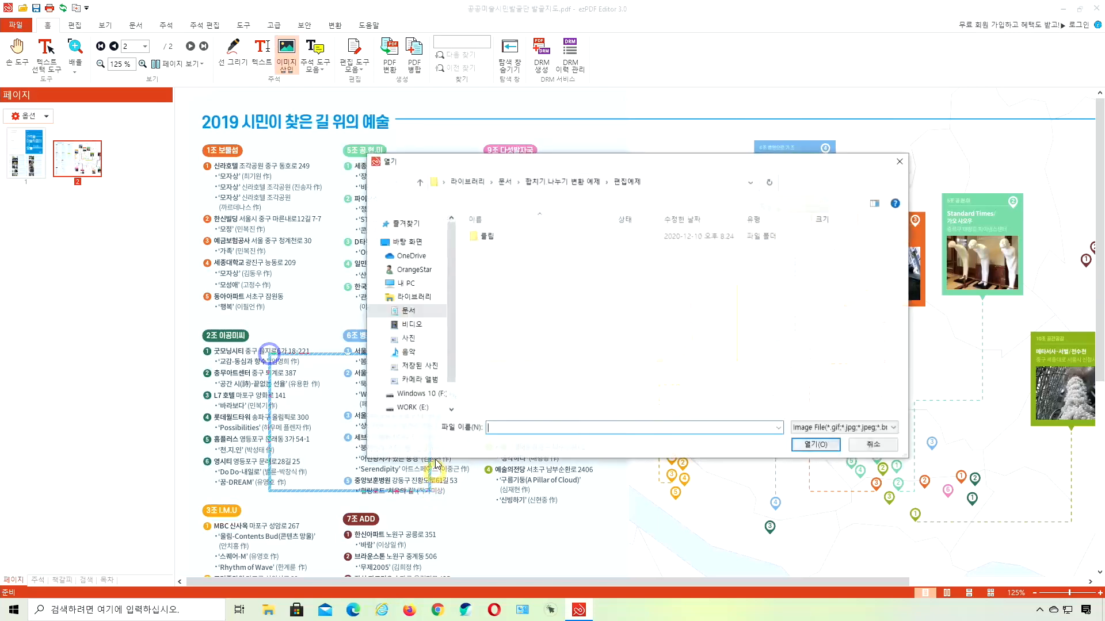
left_click(495, 238)
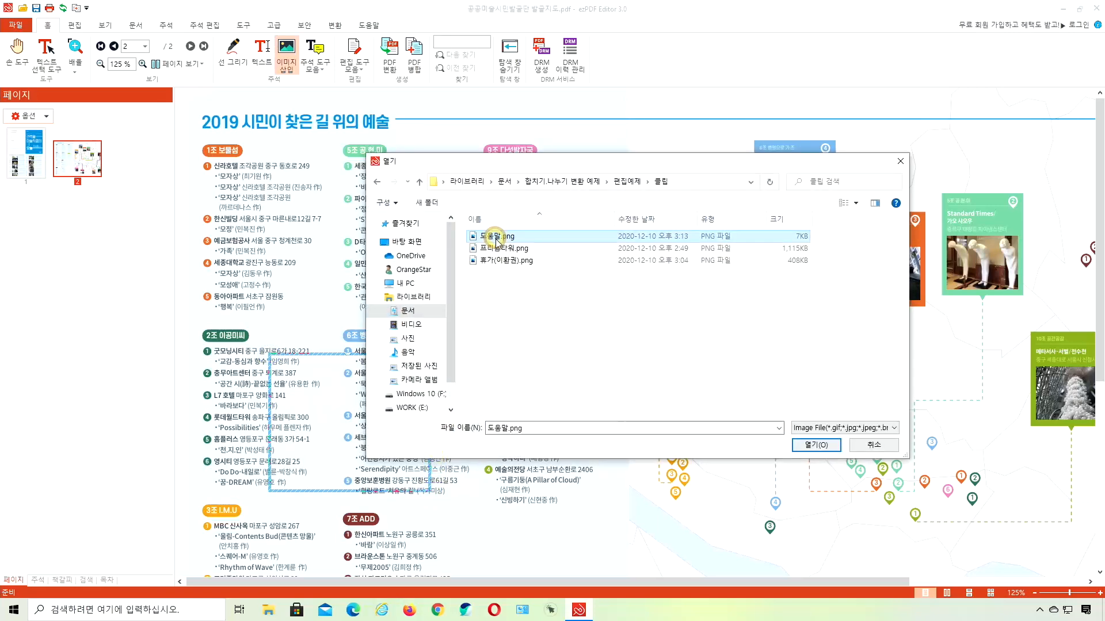
left_click(797, 447)
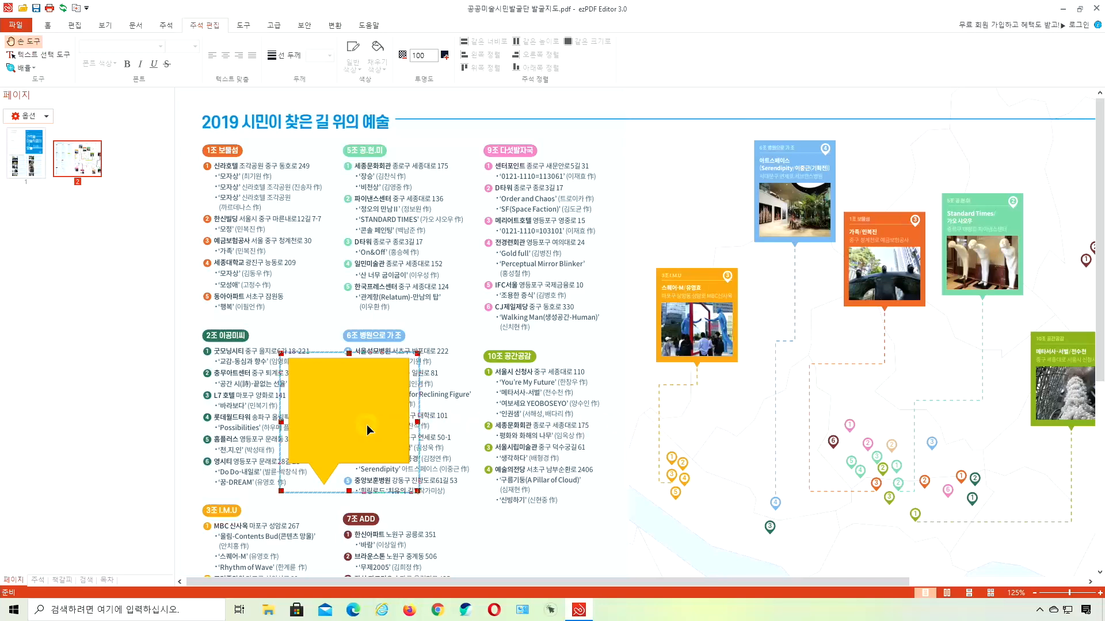
scroll(367, 425, "down", 5)
left_click_drag(367, 254, 275, 387)
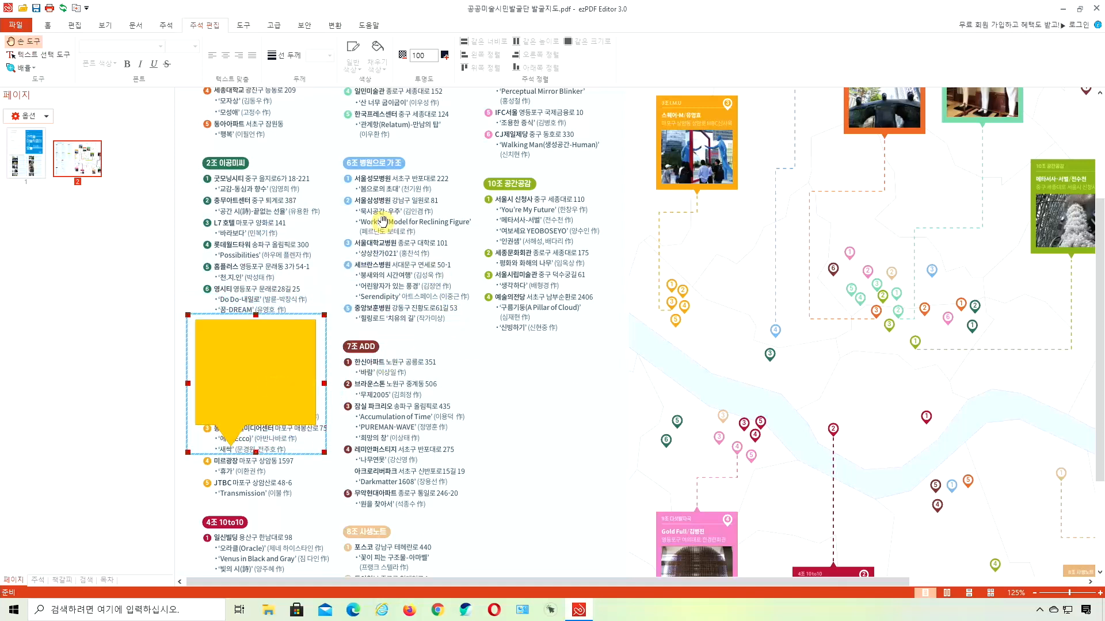
- Insert the 휴가 PNG photo in the lower part of the yellow callout and nudge it slightly left to centre it
left_click(48, 25)
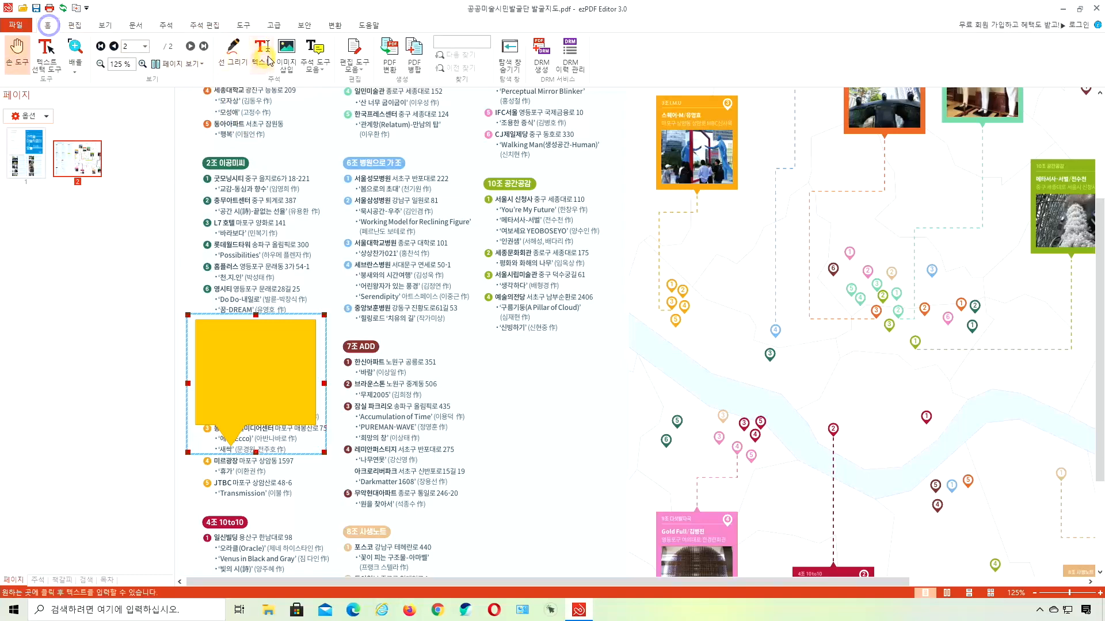
left_click(286, 50)
left_click_drag(221, 361, 298, 421)
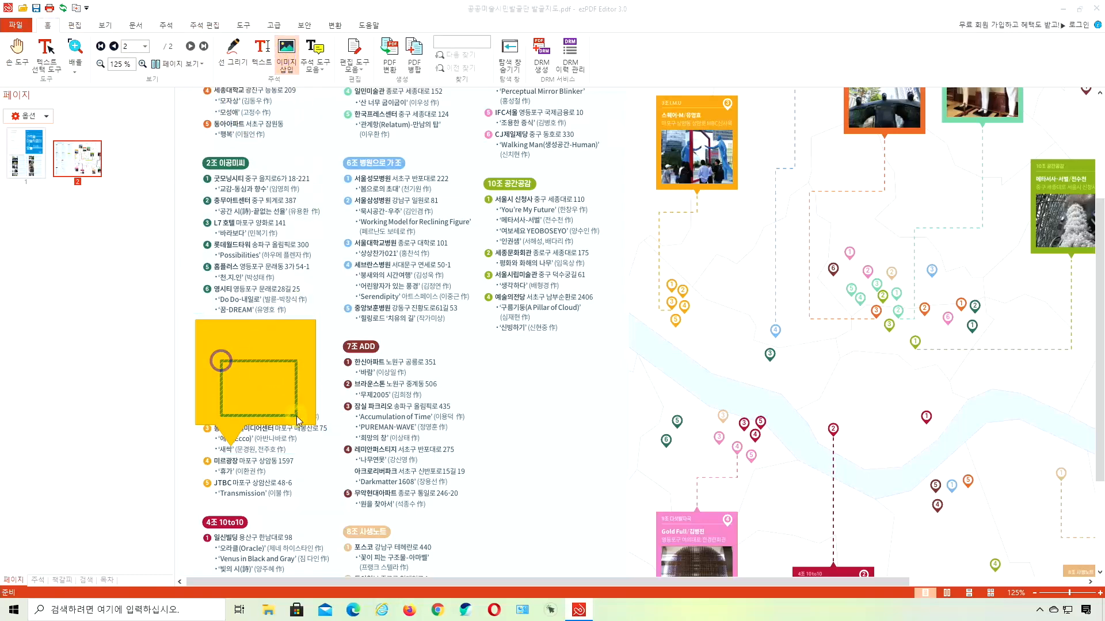
left_click(499, 262)
left_click(807, 447)
left_click_drag(259, 386, 251, 386)
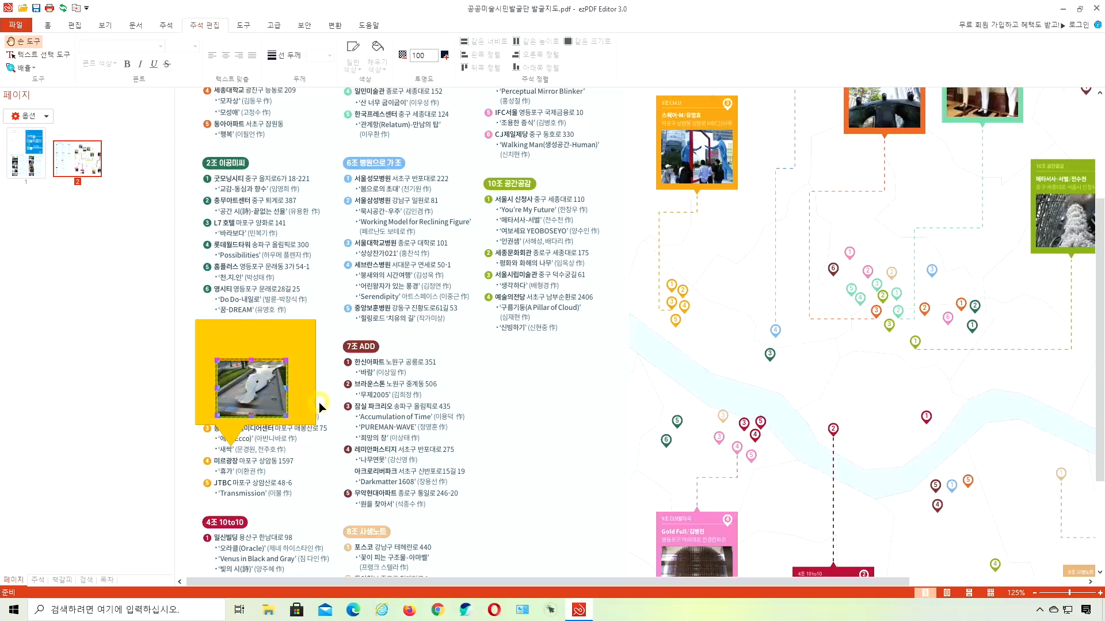
- Add a text caption above the callout photo in 굴림 11 pt, reading "휴가/" followed by the artist's name and "작"
left_click(47, 25)
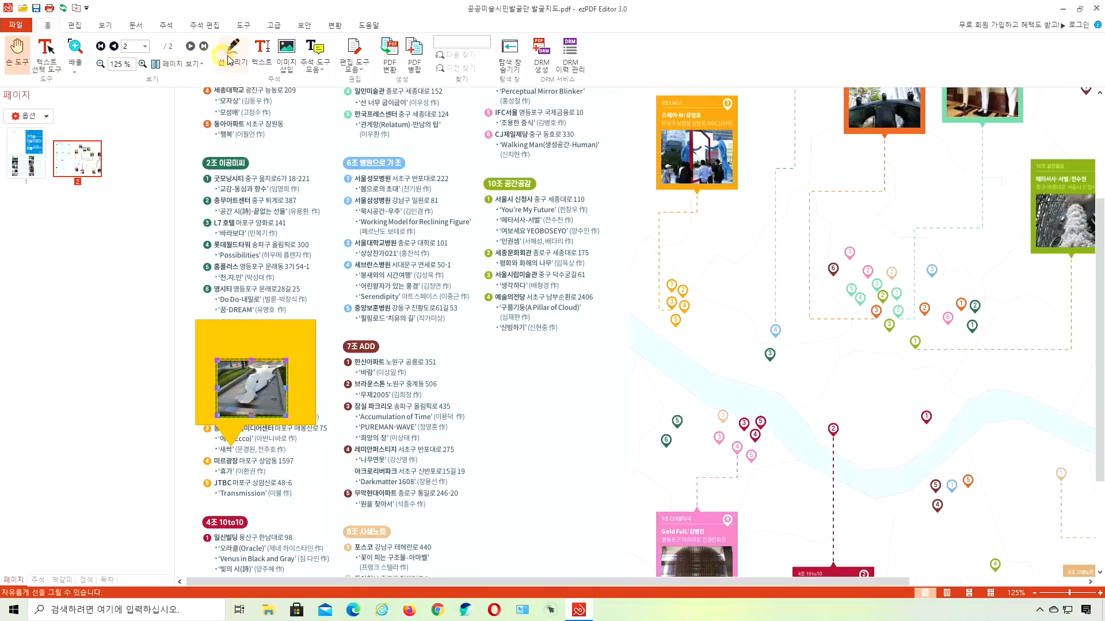
left_click(260, 56)
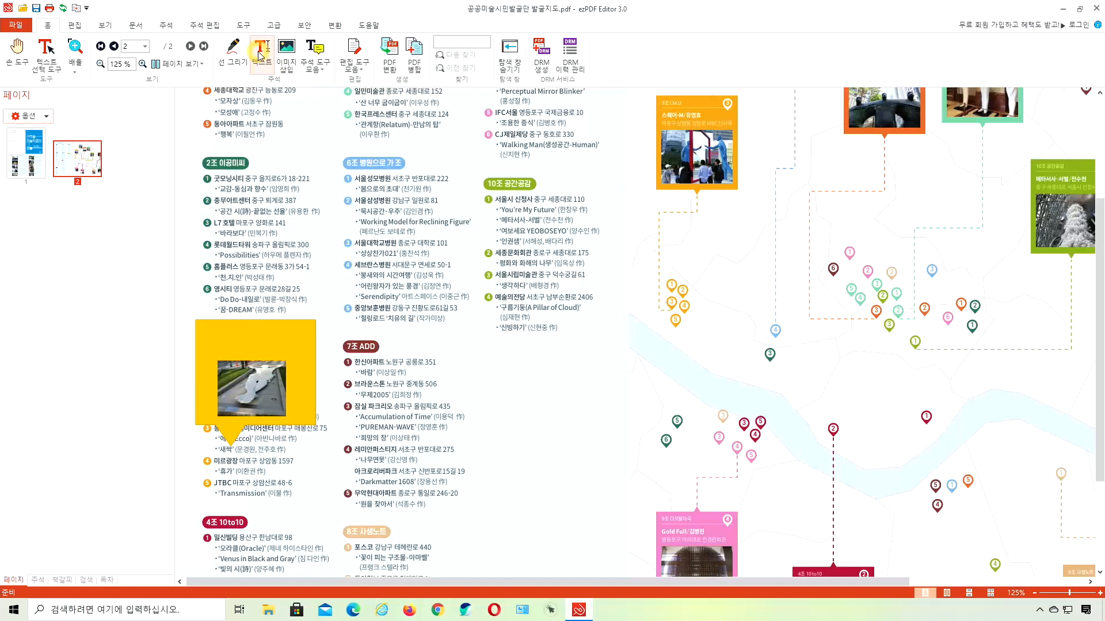
left_click(219, 340)
left_click(160, 48)
left_click(95, 88)
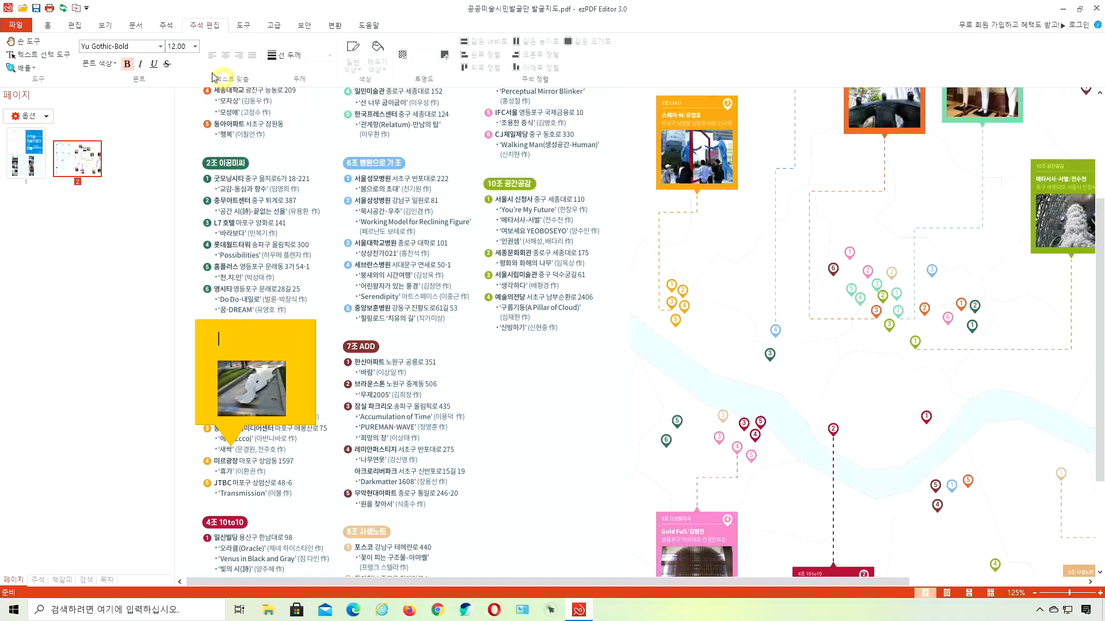
left_click(195, 46)
left_click(178, 81)
type("휴가/이환")
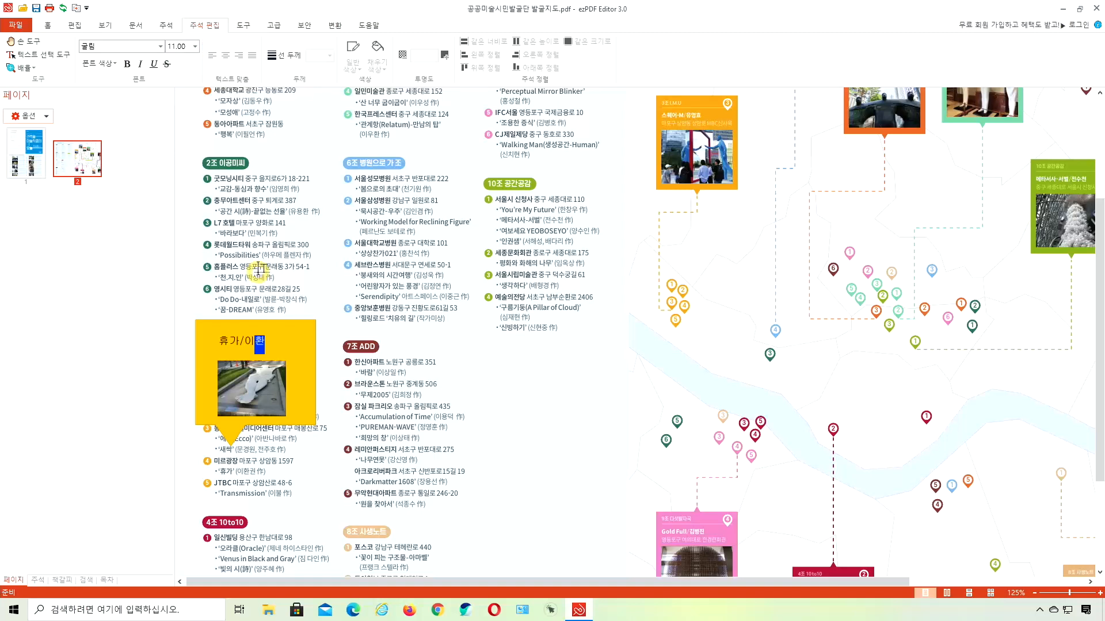
type("권 작")
left_click(37, 47)
- Area-highlight the first paragraph's opening line on page 1, from "공공미술 시민발굴단은" through "사전교육", in yellow
left_click(15, 157)
left_click(167, 25)
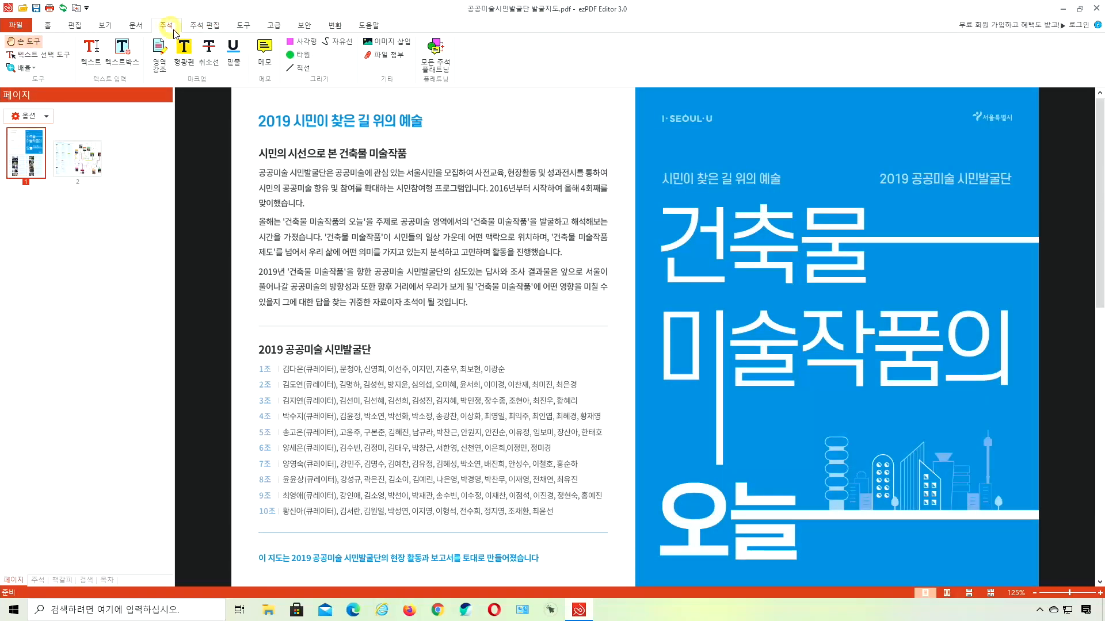
left_click(160, 65)
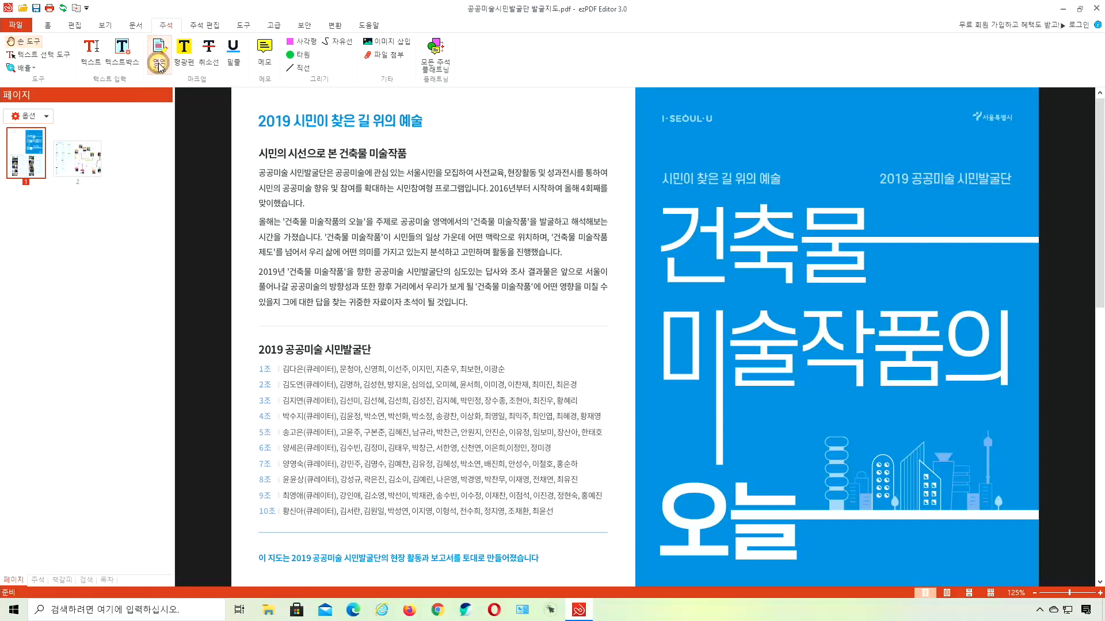
left_click_drag(259, 166, 510, 179)
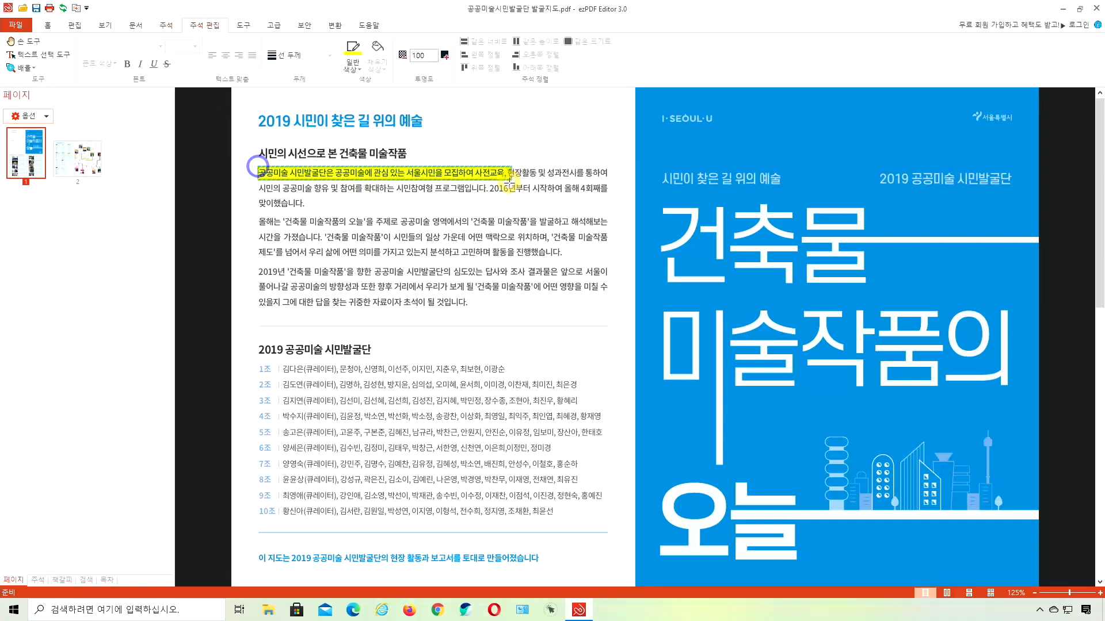
- Mark "올해는 '건축물 미술작품의 오늘'을 주제로" at the start of the second paragraph with the highlighter
left_click(161, 23)
left_click(184, 52)
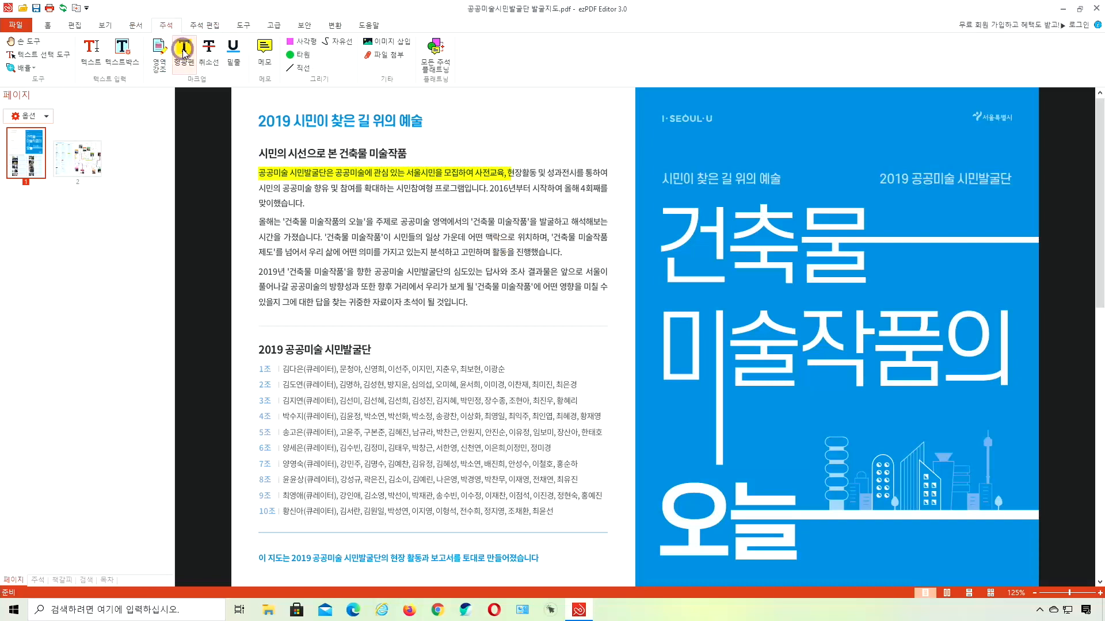
left_click_drag(261, 224, 398, 222)
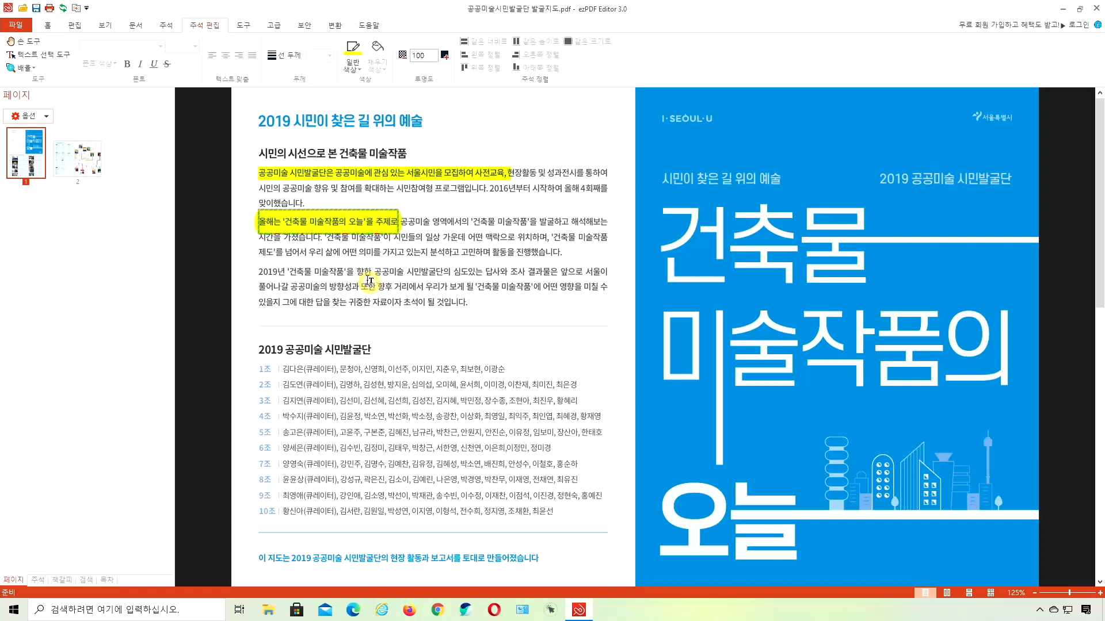
- Strike through "는지 분석하고 고민하며 활동을 진행" in the last line of the second paragraph
left_click(162, 25)
left_click(209, 52)
left_click_drag(414, 252, 531, 253)
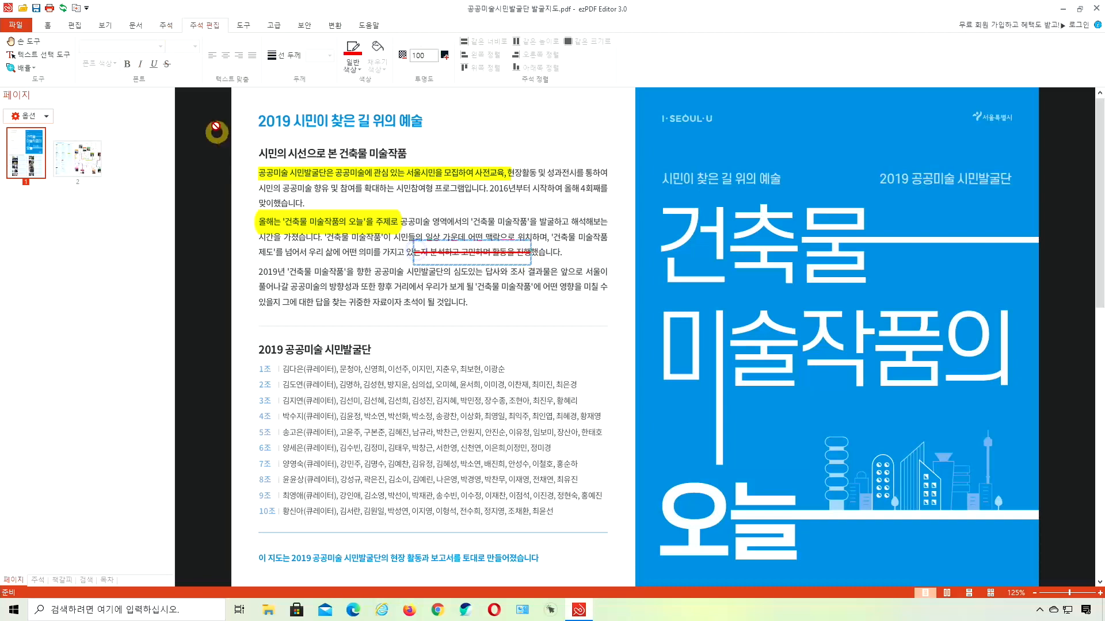
- Underline the third paragraph's second line from "공공미술의 방향성과" through "'건축물 미술"
left_click(166, 25)
left_click(239, 62)
left_click_drag(289, 286, 515, 286)
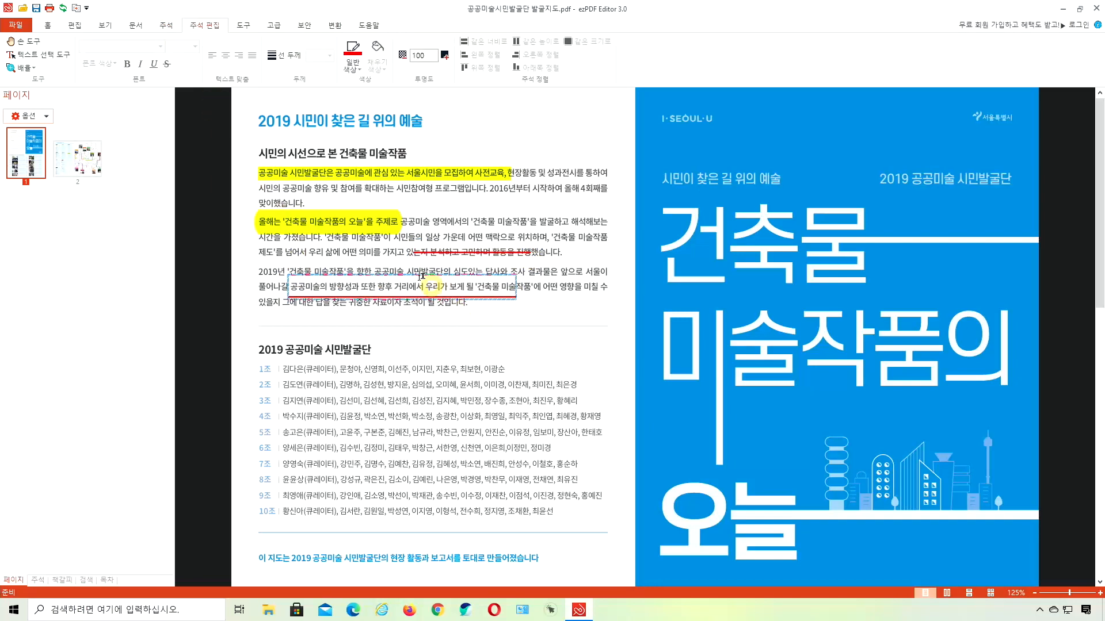
- Add a memo reading "메모입력" just after the "2019 공공미술 시민발굴단" heading
left_click(165, 25)
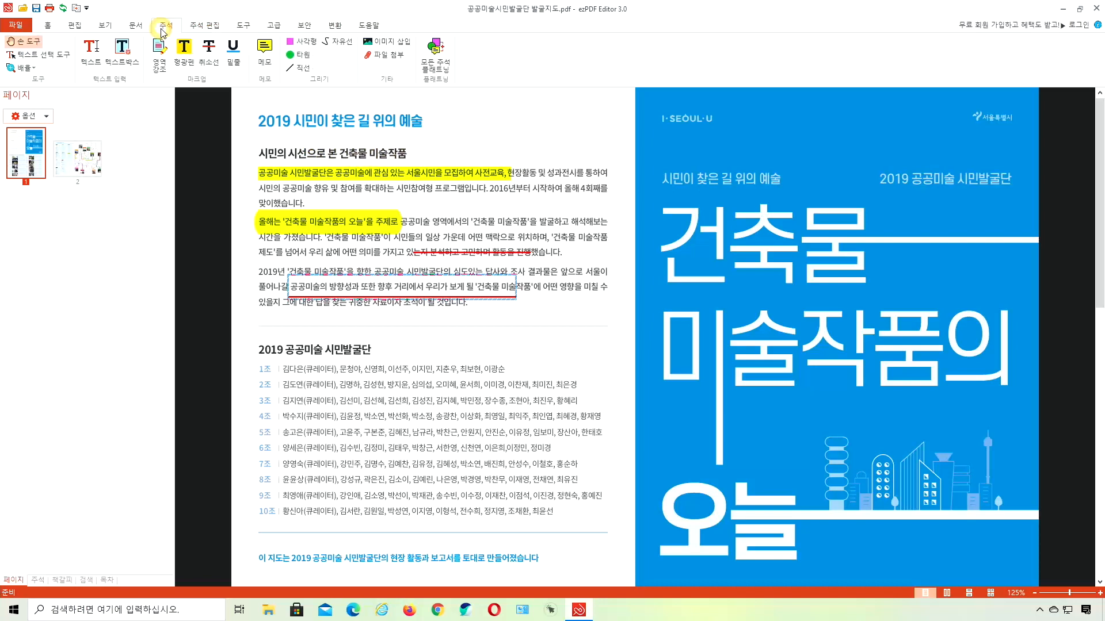
left_click(264, 55)
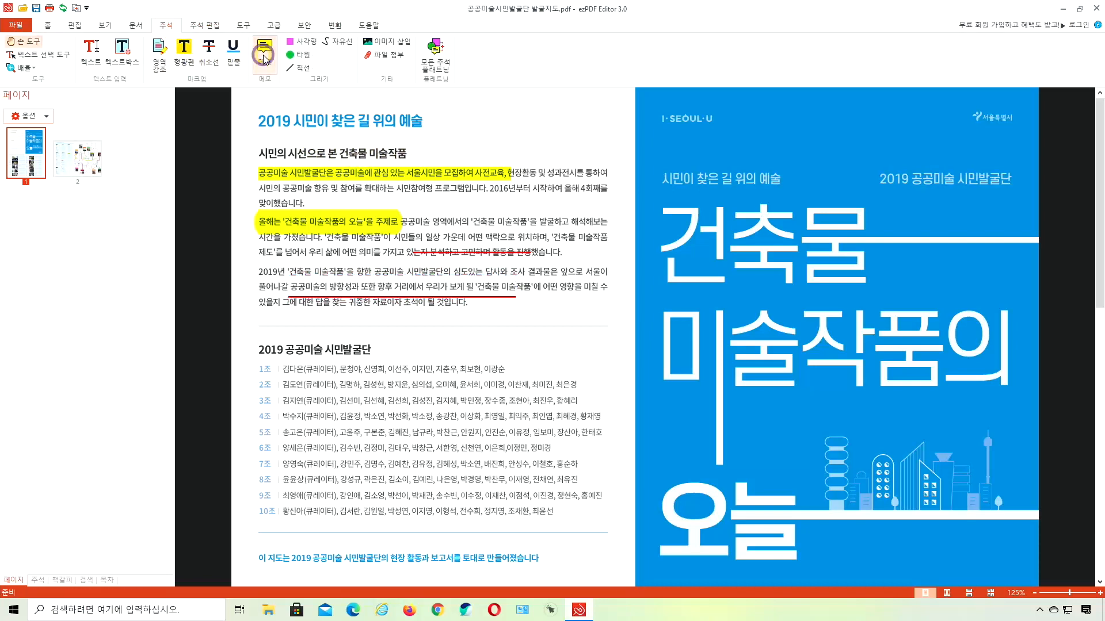
left_click(391, 346)
type("메모입")
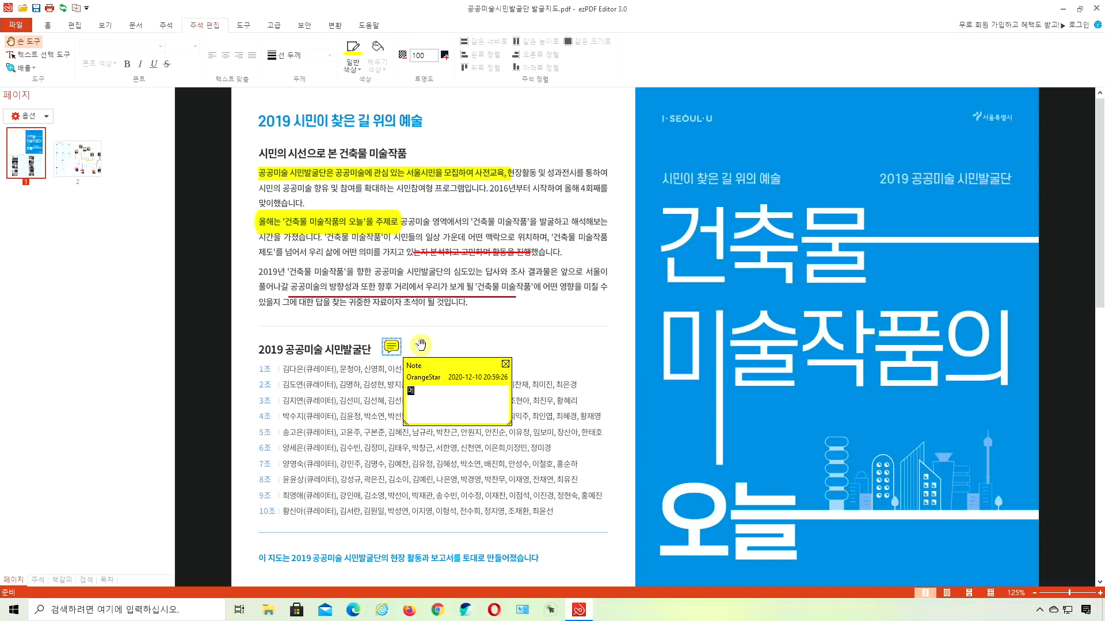
type("력")
- Copy a rectangular scrap enclosing the yellow "스퀘어-M" callout on page 2's map
left_click(78, 159)
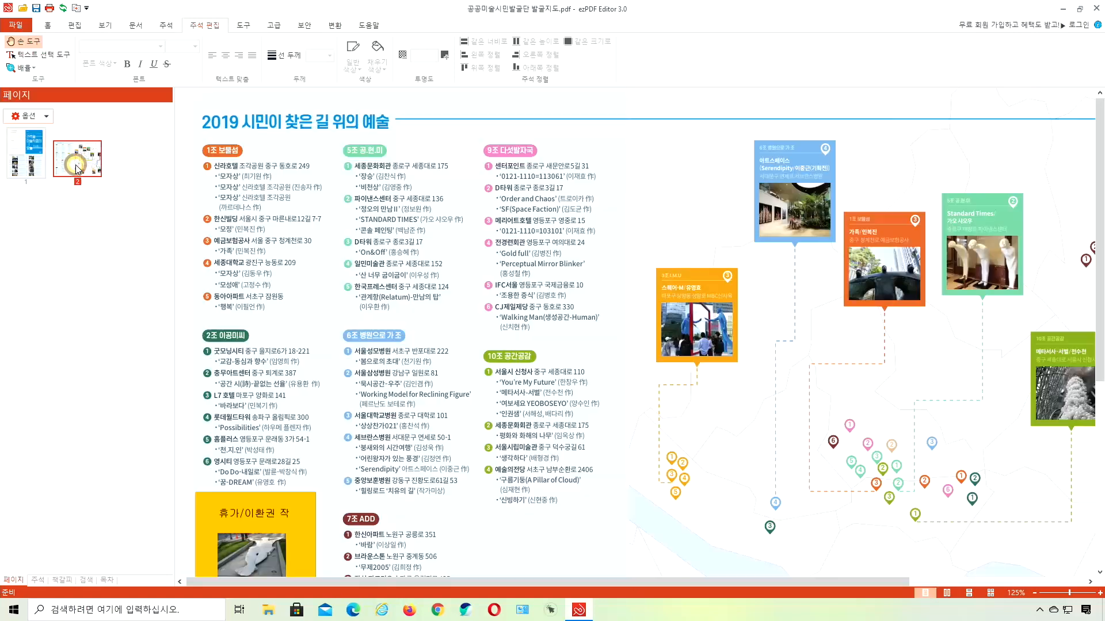
scroll(633, 334, "down", 1)
left_click(244, 26)
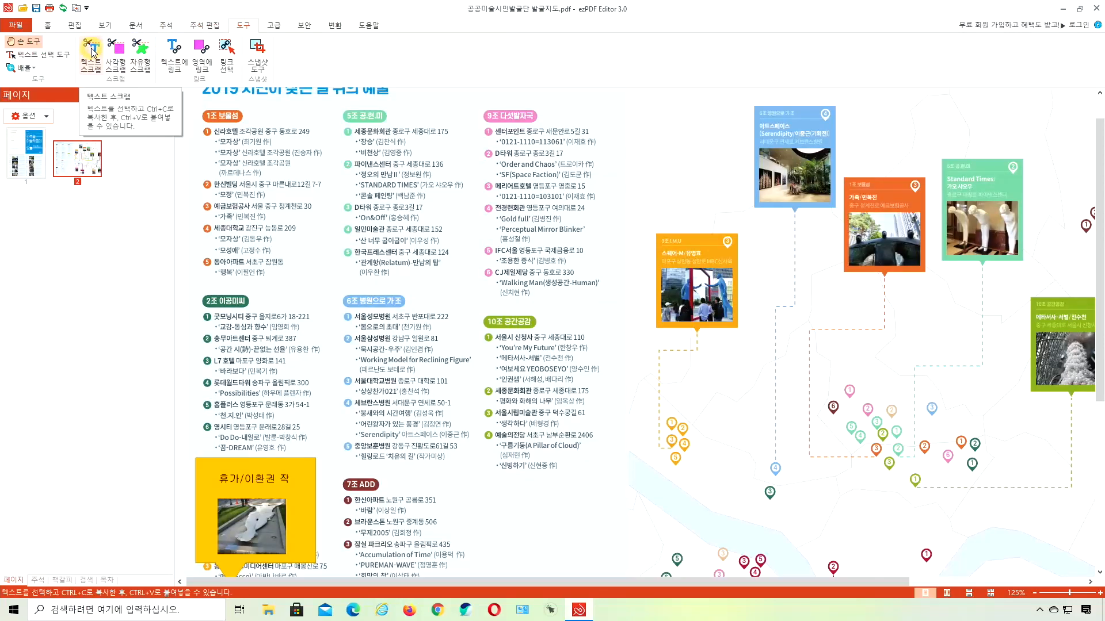
left_click(116, 52)
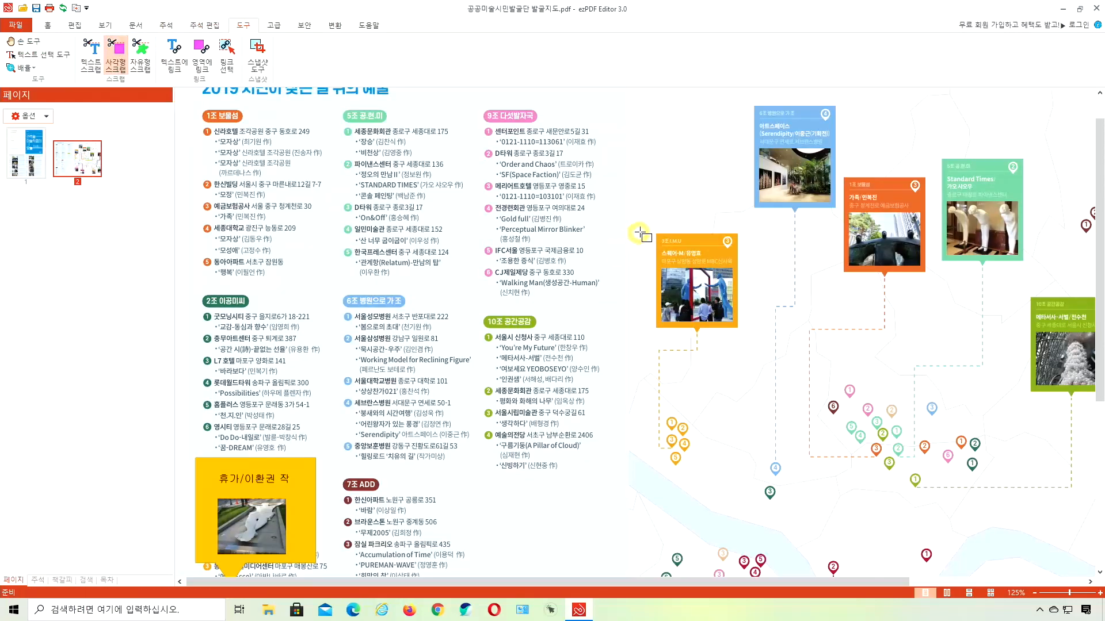
left_click_drag(648, 229, 753, 351)
key("ctrl+c")
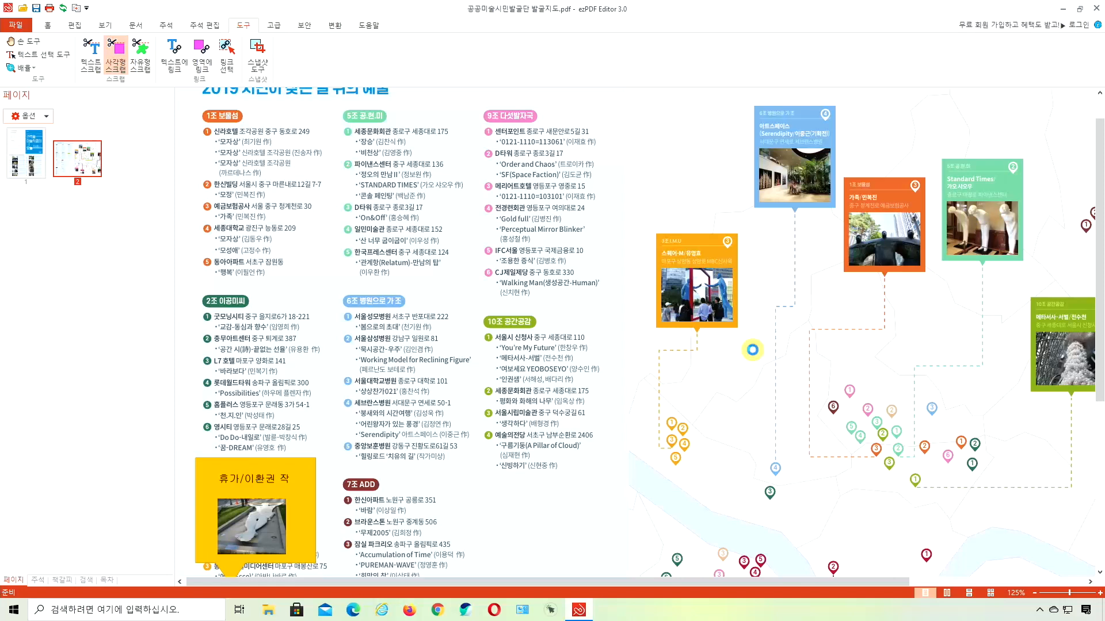
- Paste the copied "스퀘어-M" callout scrap onto page 2 and place it just below the orange callout on the map
key("ctrl+v")
left_click_drag(720, 430, 924, 364)
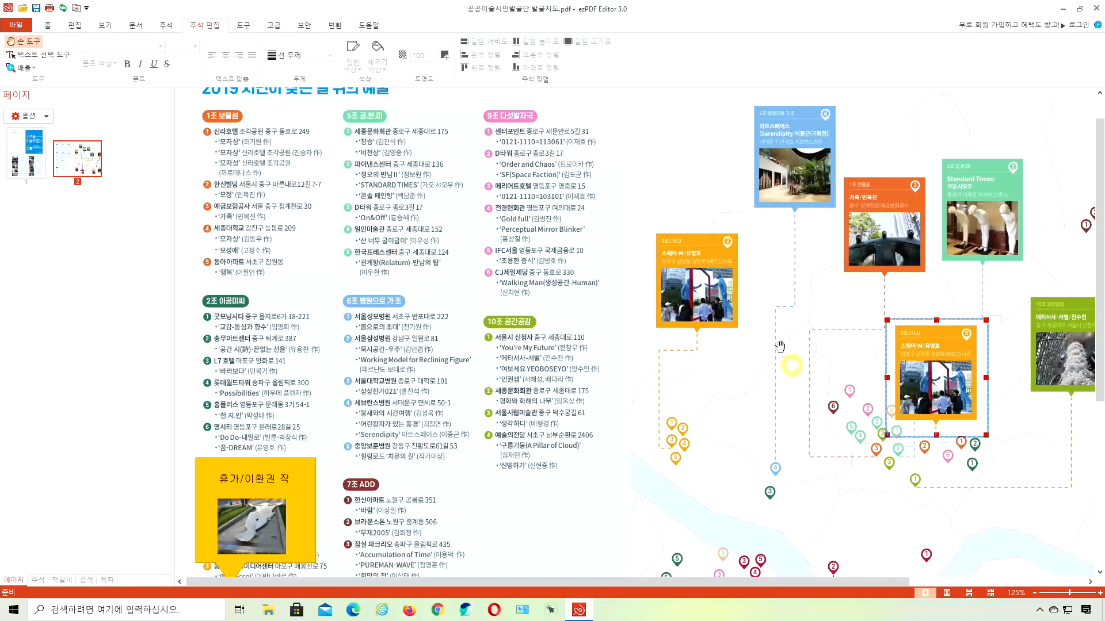
- Close the sample PDF 공공미술시민발굴단 발굴지도.pdf
left_click(16, 25)
left_click(23, 361)
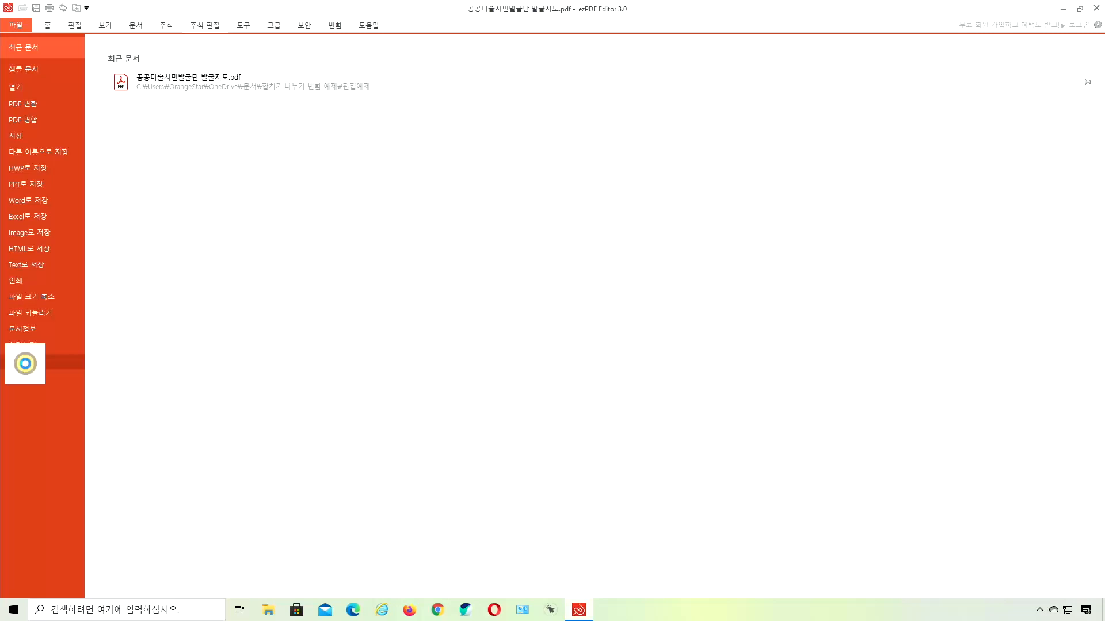
left_click(597, 329)
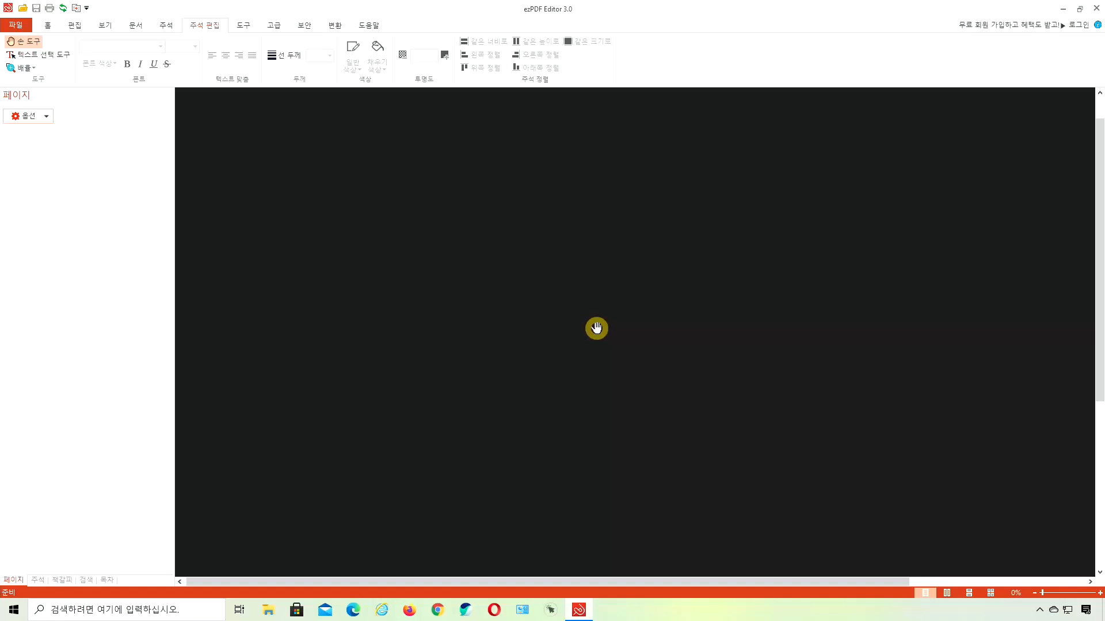
- Switch to File Explorer and examine the files of different formats in the 이력서및 지원서류 folder
left_click(268, 610)
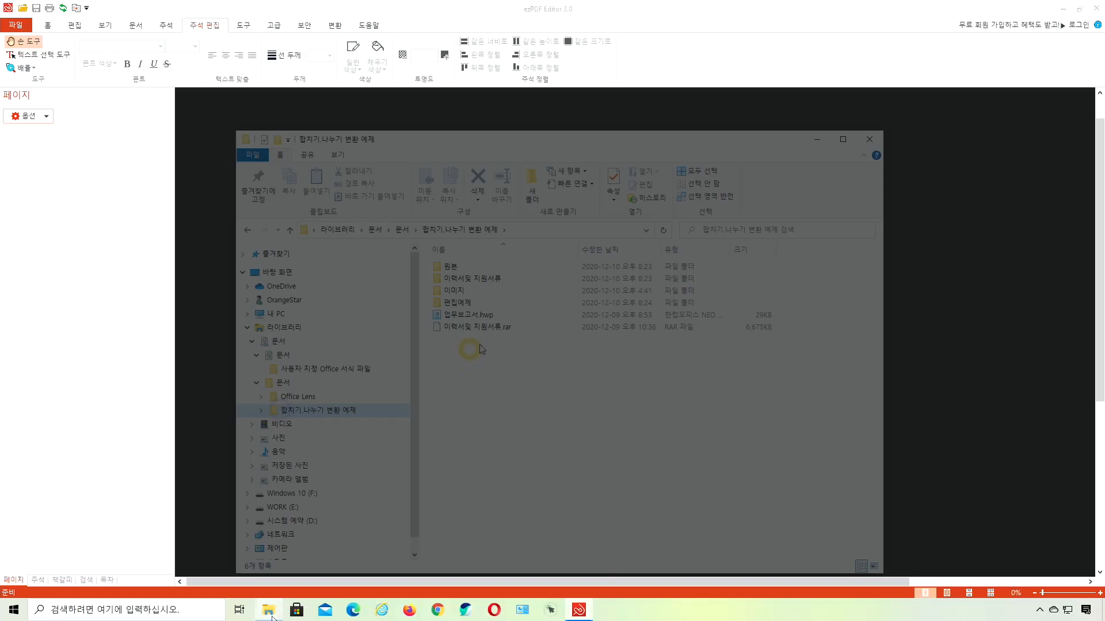
double_click(493, 280)
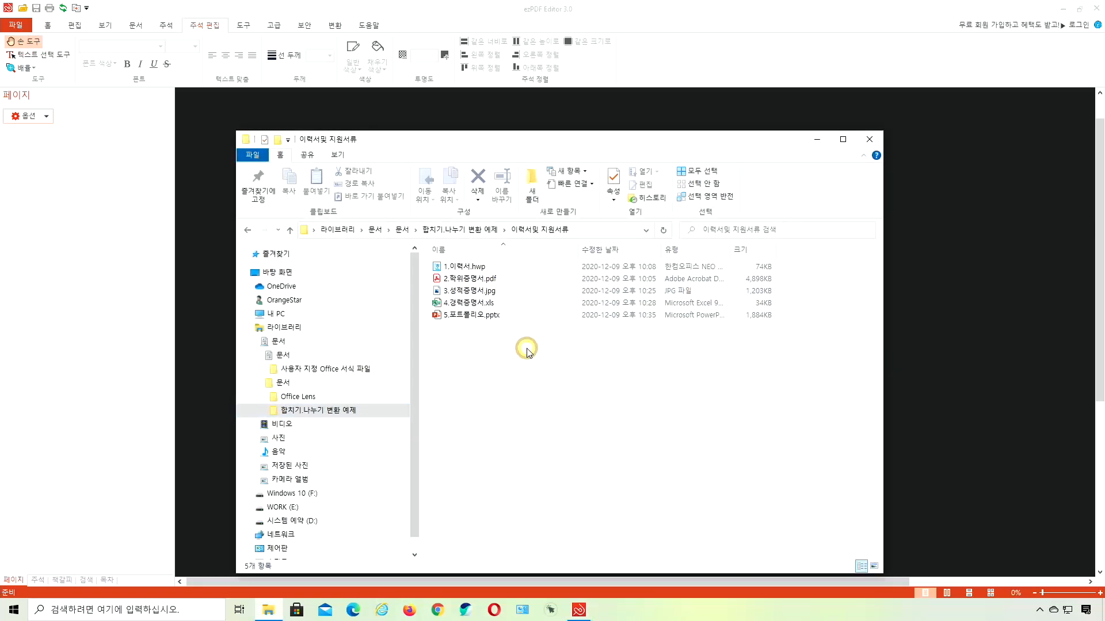
left_click(469, 267)
left_click(471, 279)
left_click(469, 291)
left_click(466, 303)
left_click(465, 315)
left_click(471, 373)
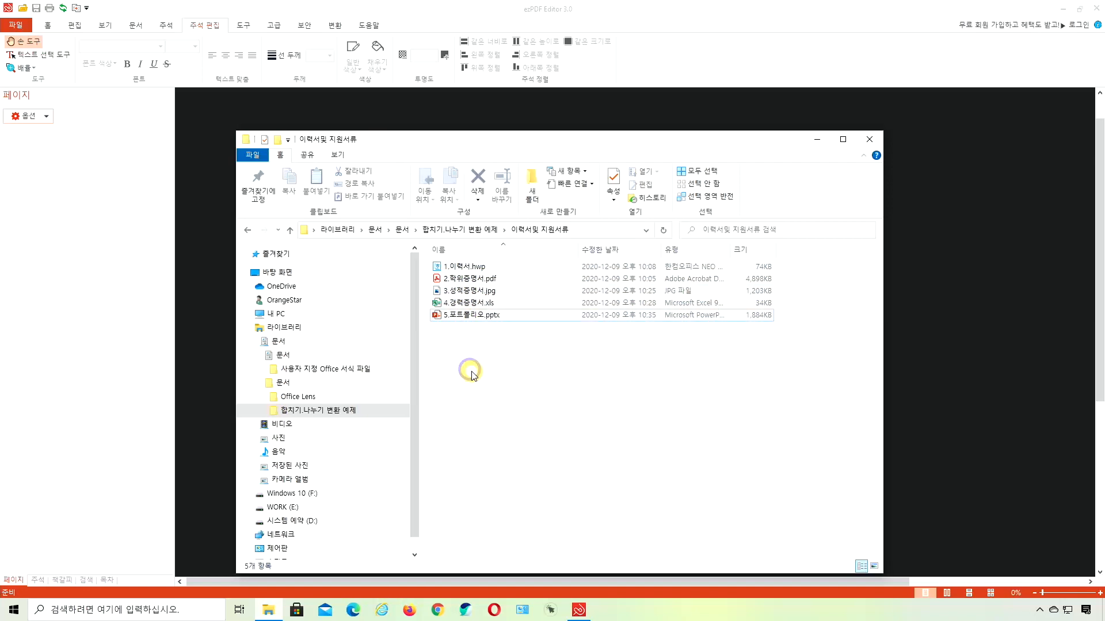
left_click(450, 281)
left_click(454, 292)
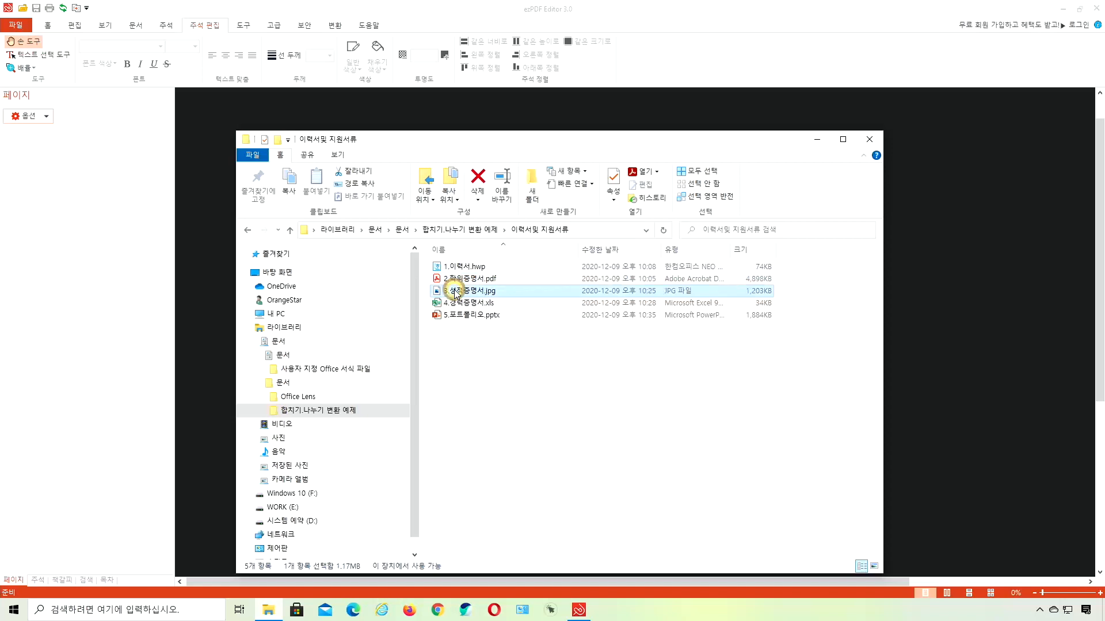
left_click(458, 303)
left_click(458, 317)
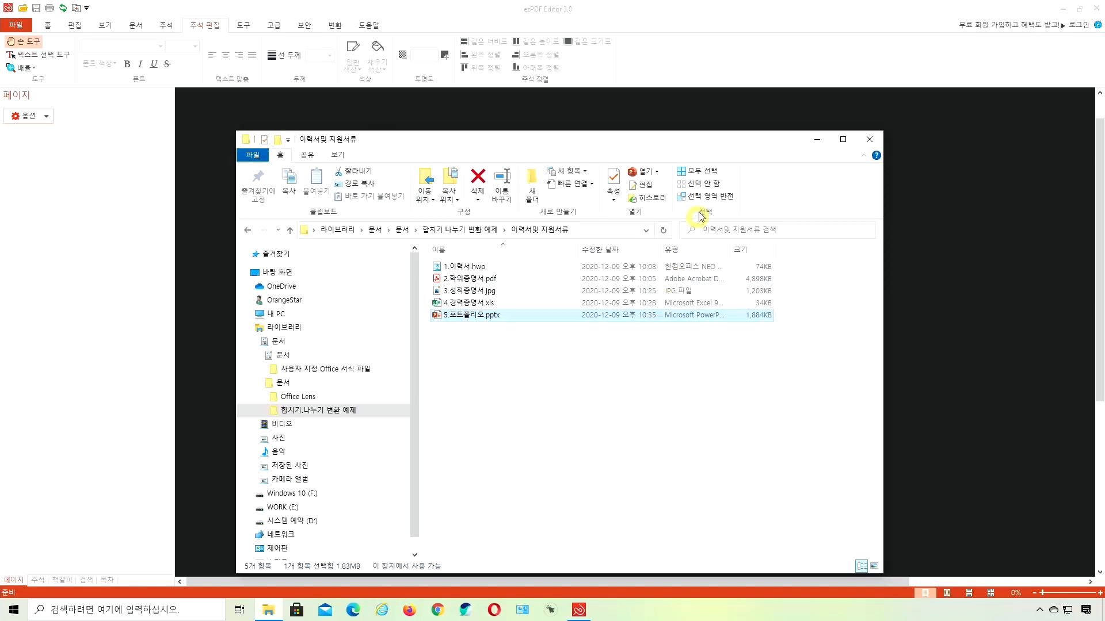
left_click(816, 139)
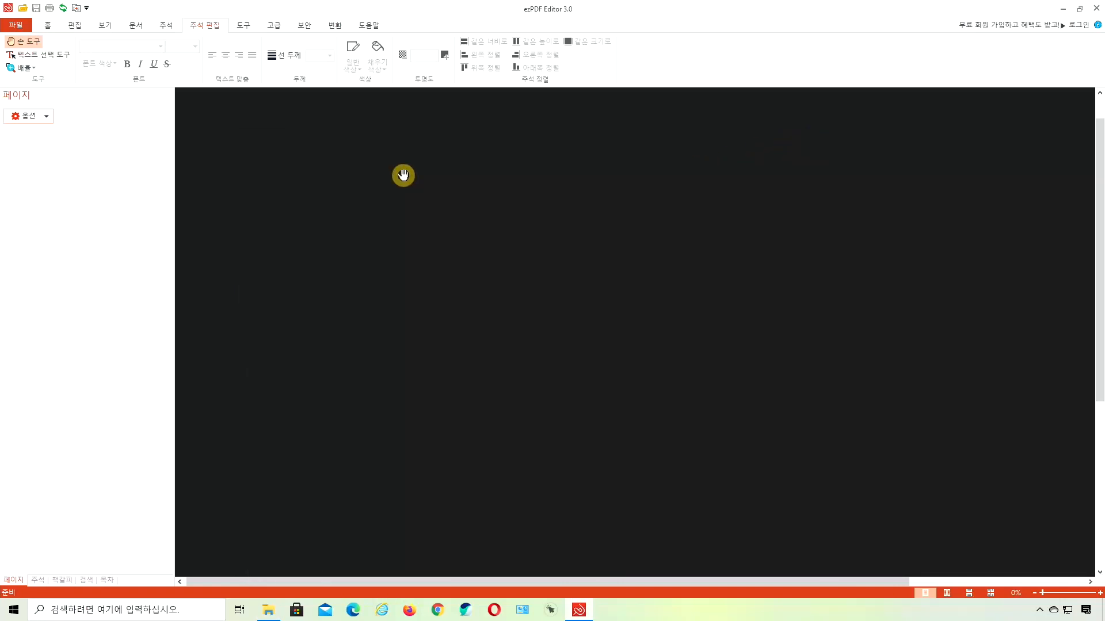
- Review the options of the PDF merge and PDF conversion dialogs, closing each without adding files
left_click(47, 24)
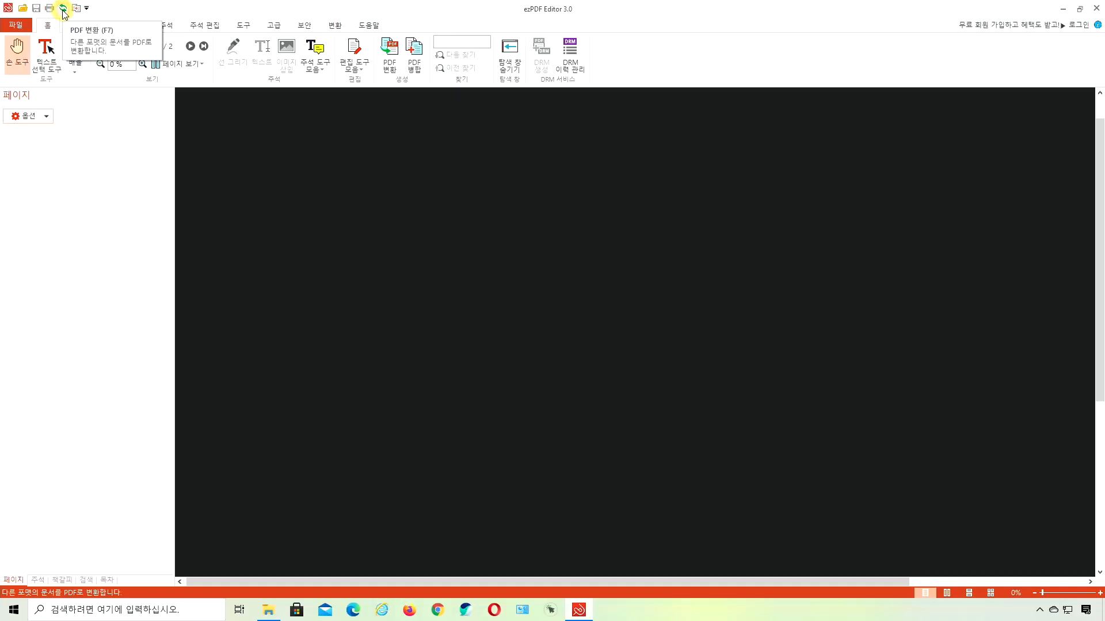
left_click(415, 54)
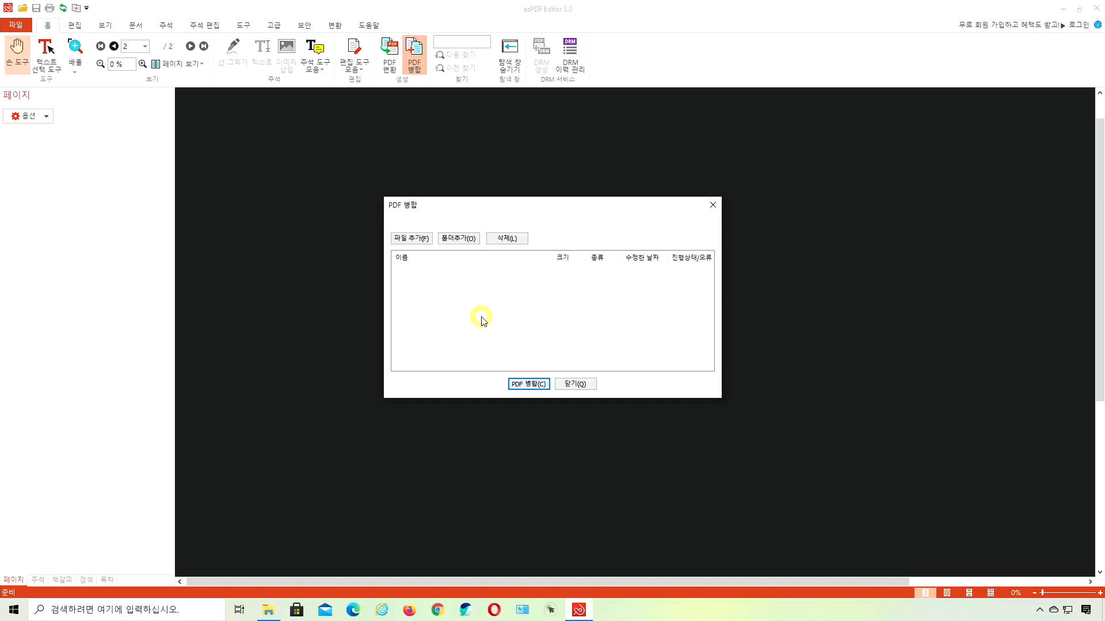
left_click(712, 205)
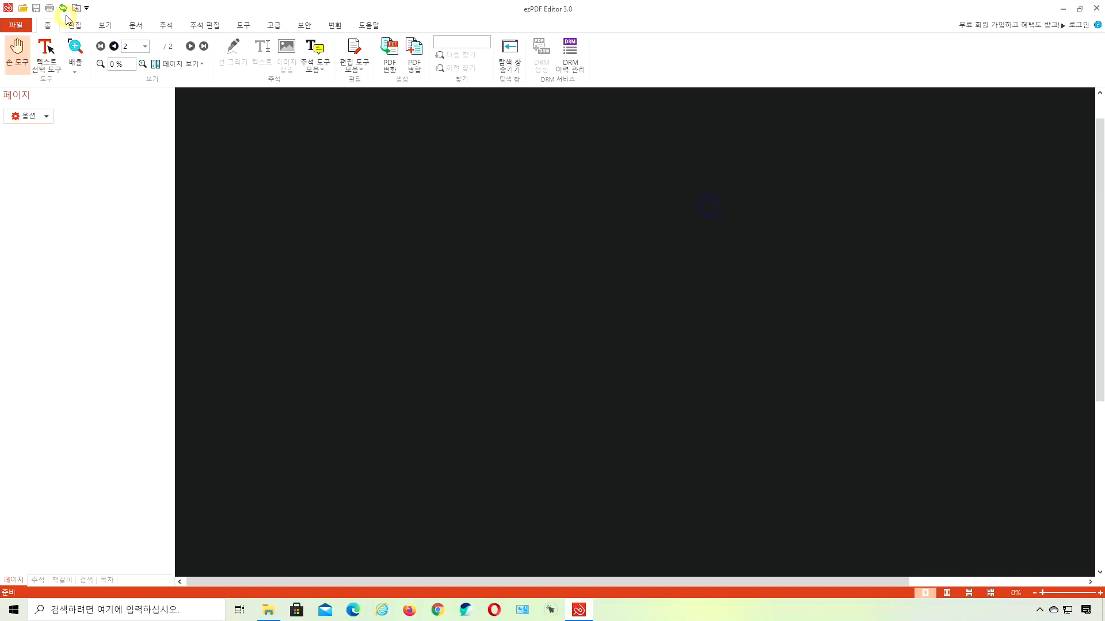
left_click(64, 9)
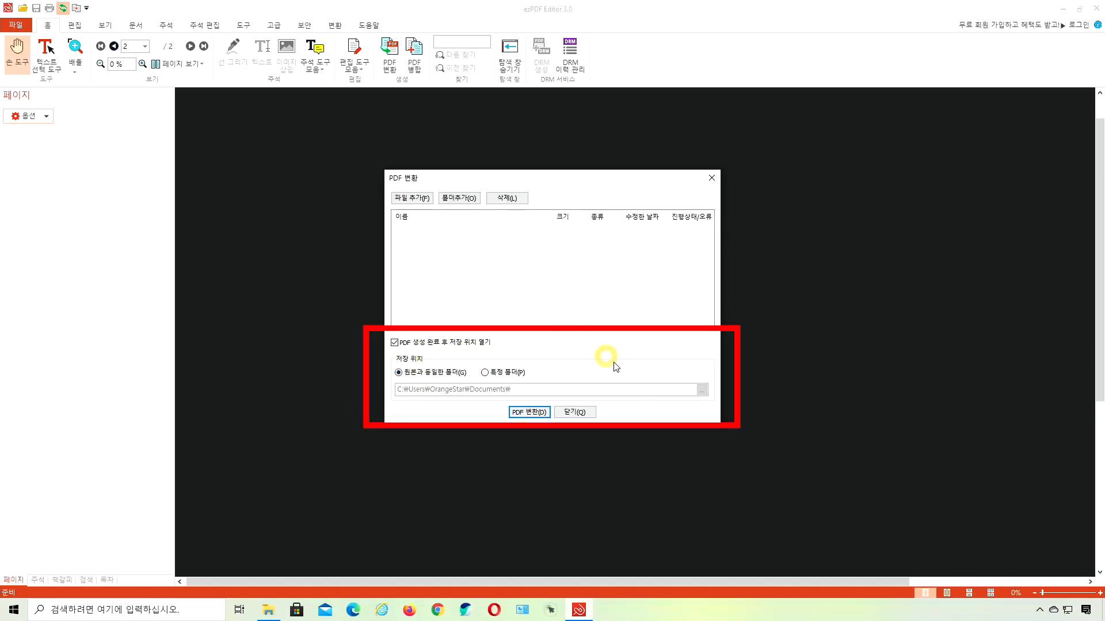
left_click(573, 412)
left_click(414, 54)
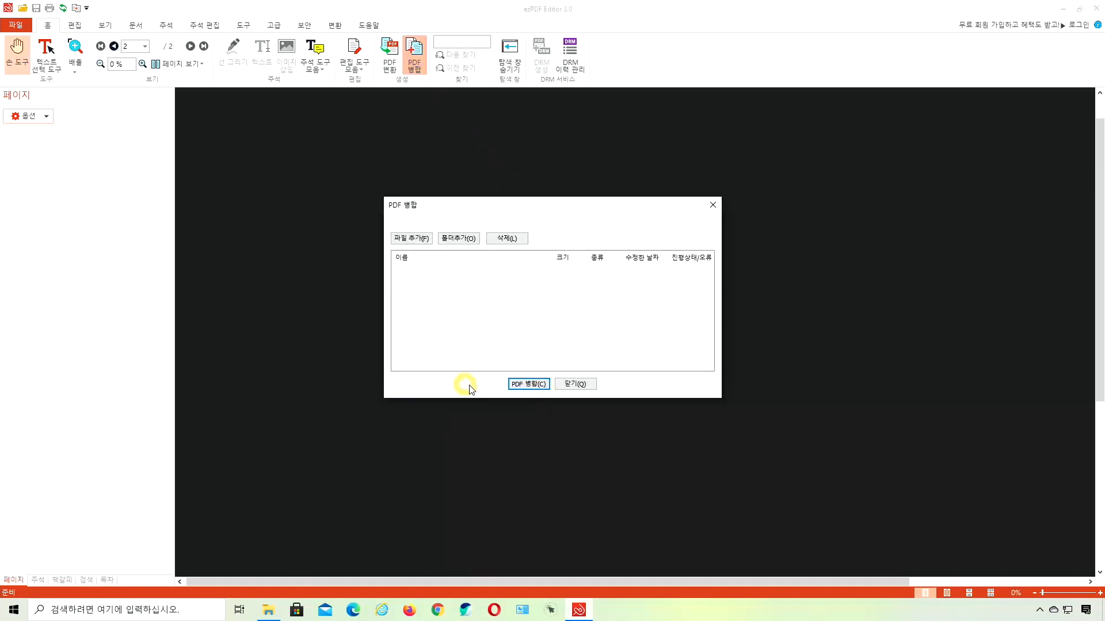
left_click(575, 385)
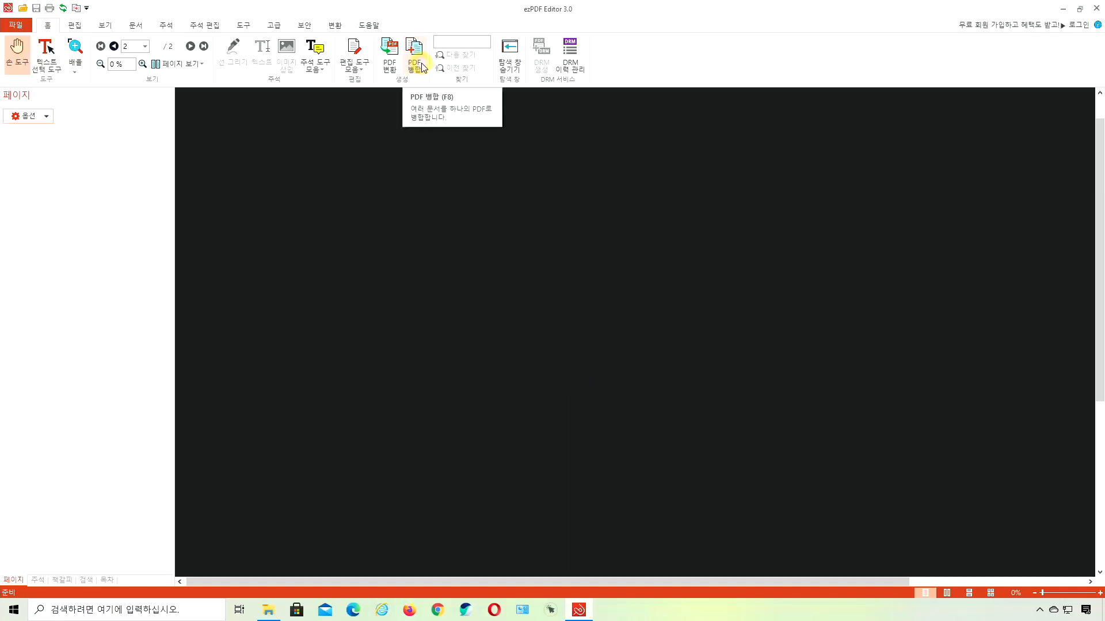
- Add 1.이력서.hwp, 2.학위증명서.pdf, 3.성적증명서.jpg, 4.경력증명서.xls and 5.포트폴리오.pptx to a new PDF merge list
left_click(415, 64)
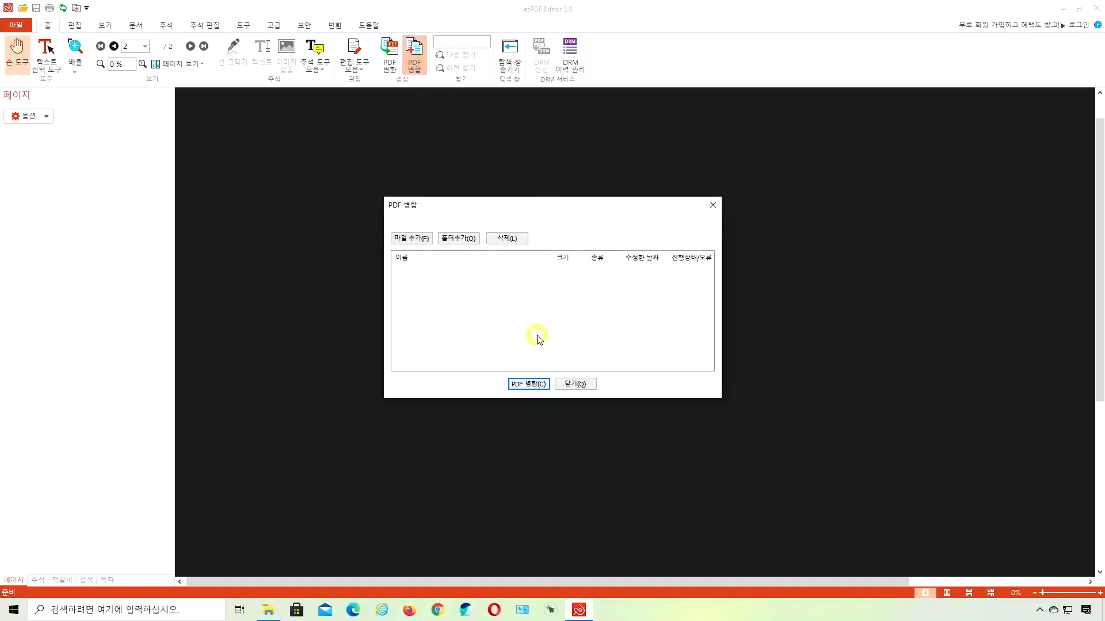
left_click(415, 239)
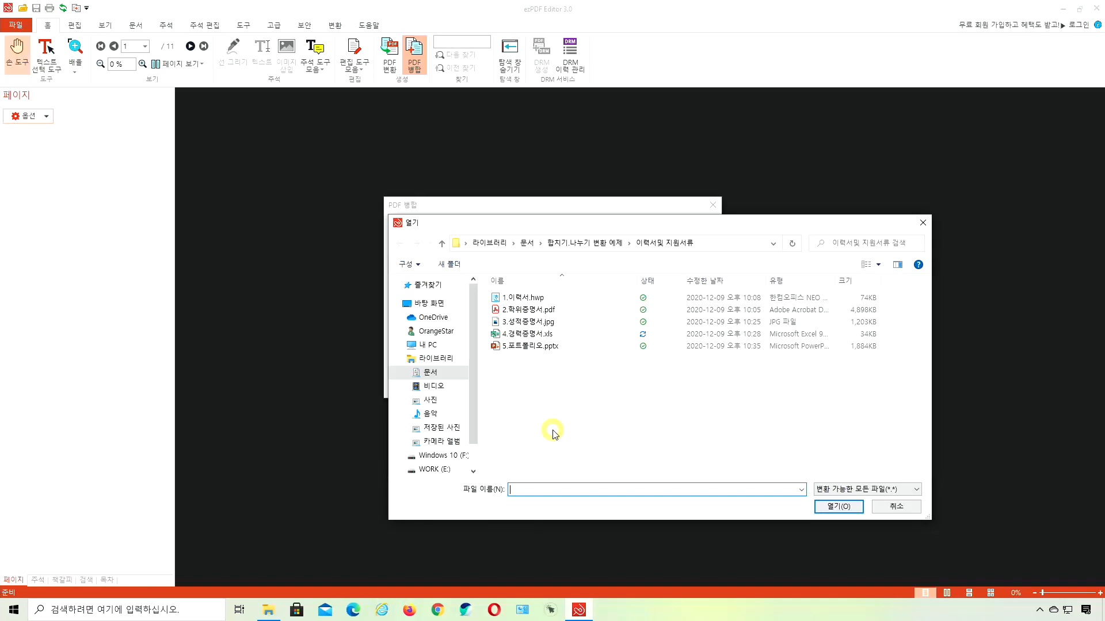
left_click(520, 298)
left_click(524, 334)
left_click_drag(506, 292, 579, 390)
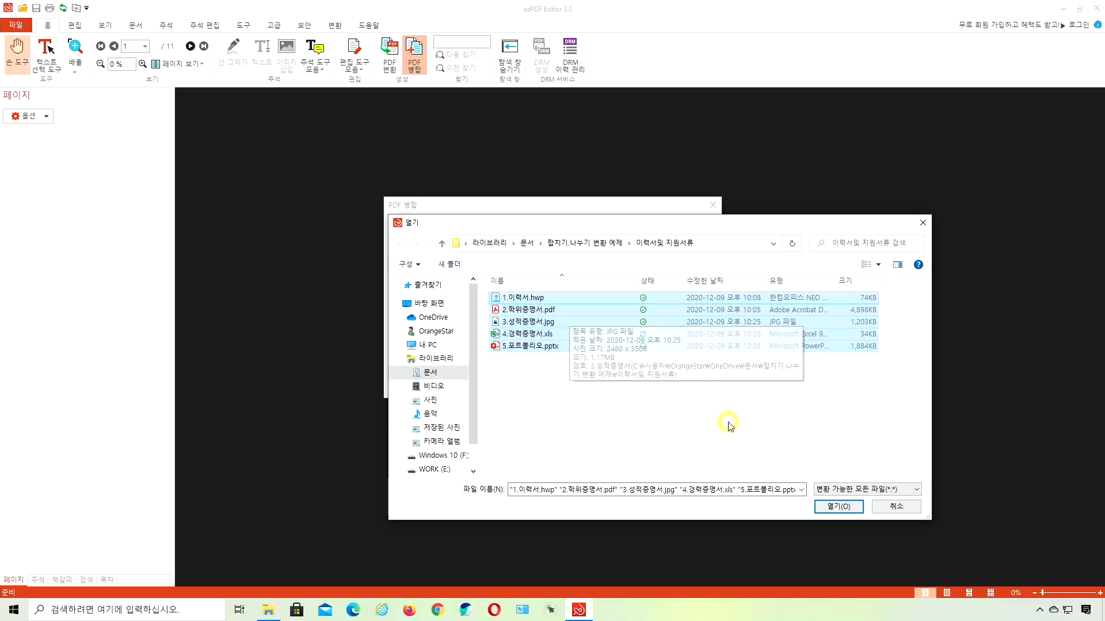
left_click(839, 507)
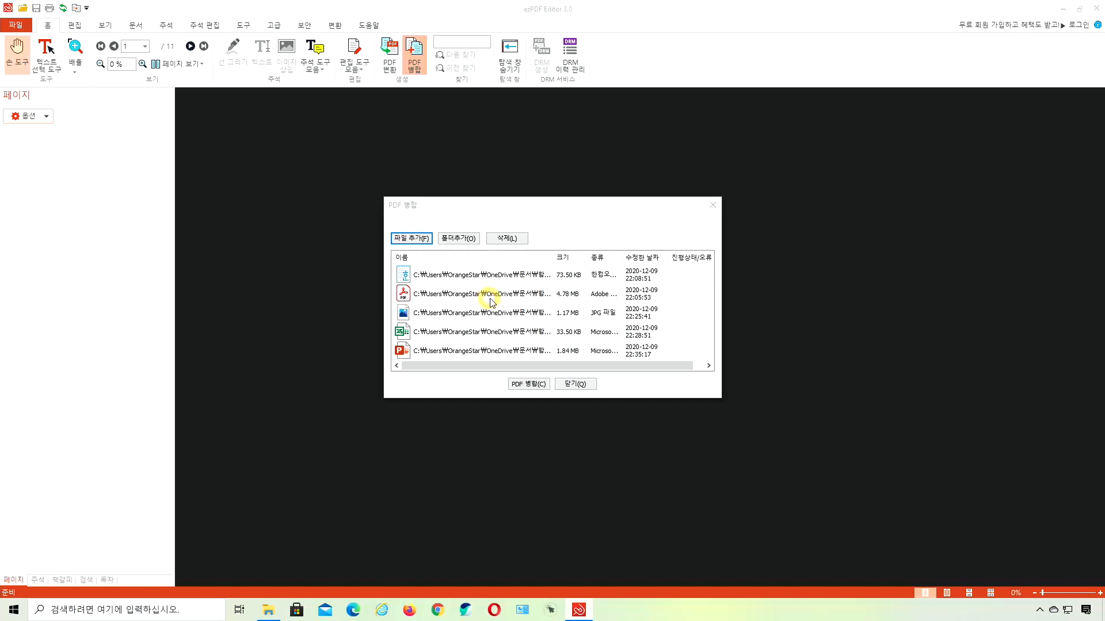
- Merge the listed files into a single PDF, keeping 1.이력서.hwp first in the order
left_click(463, 275)
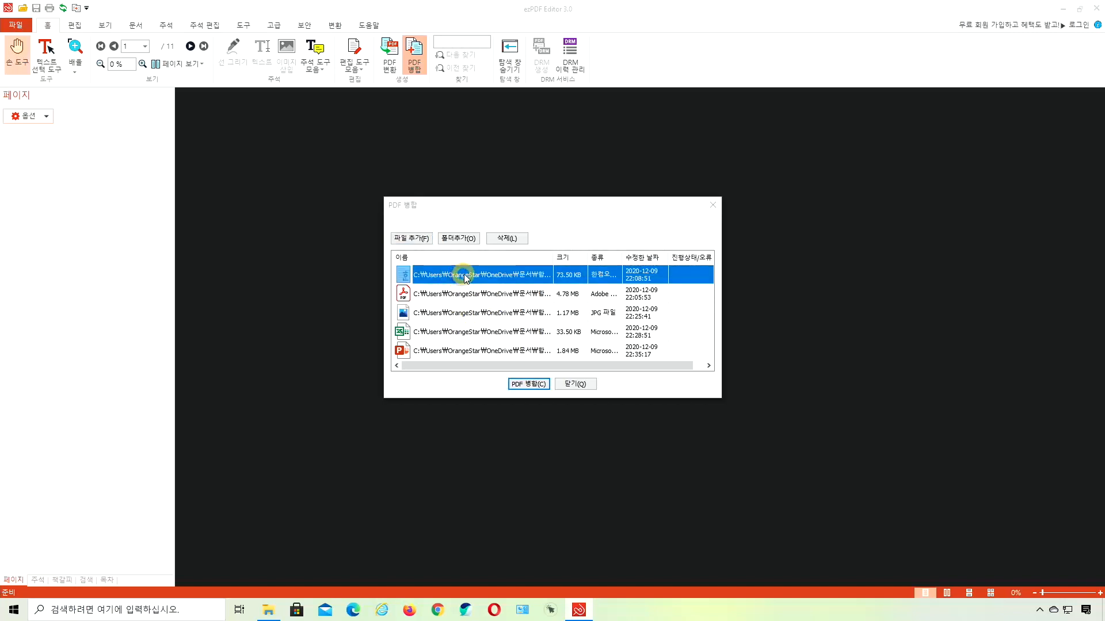
mouse_move(460, 277)
left_mouse_down()
mouse_move(454, 316)
mouse_move(461, 277)
left_mouse_up()
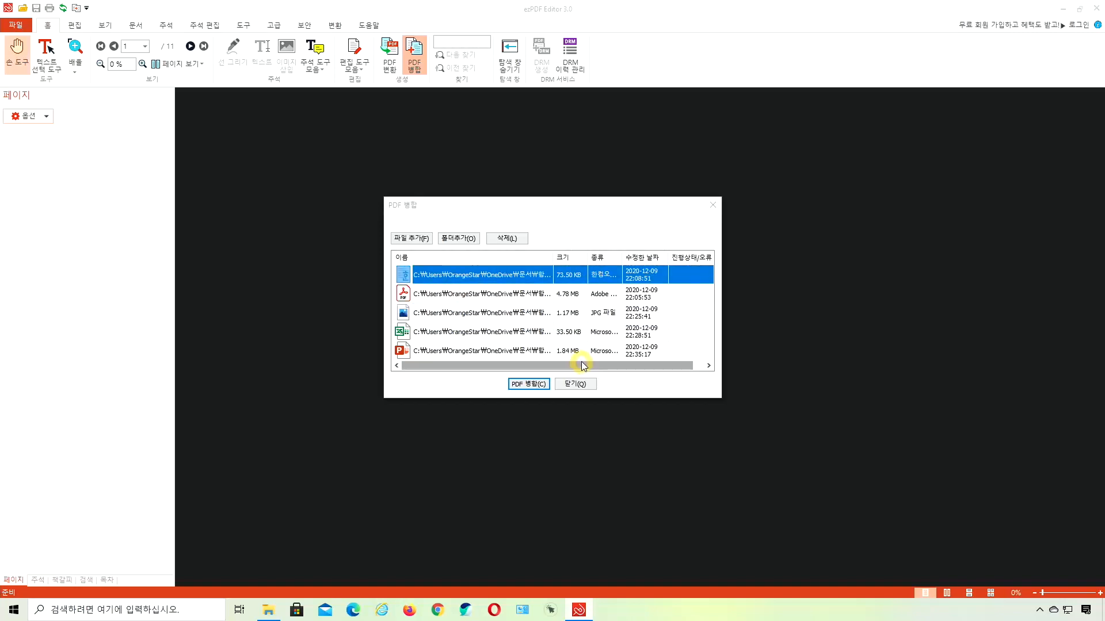
left_click(529, 386)
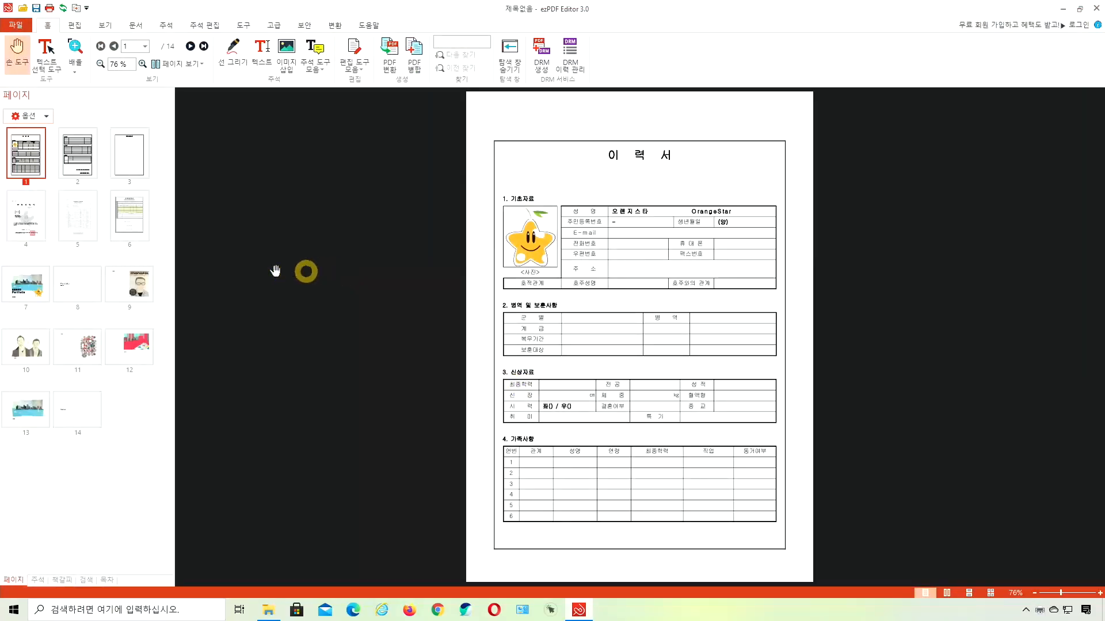
- Look through the pages of the merged PDF to check the contents from each source file
left_click(75, 166)
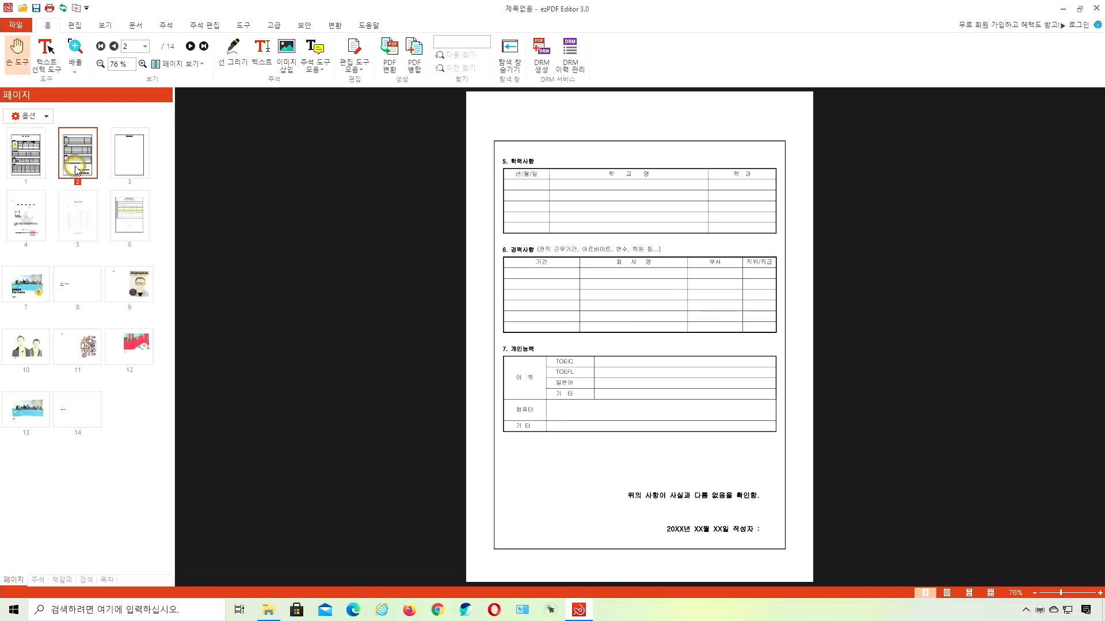
left_click(138, 171)
left_click(30, 222)
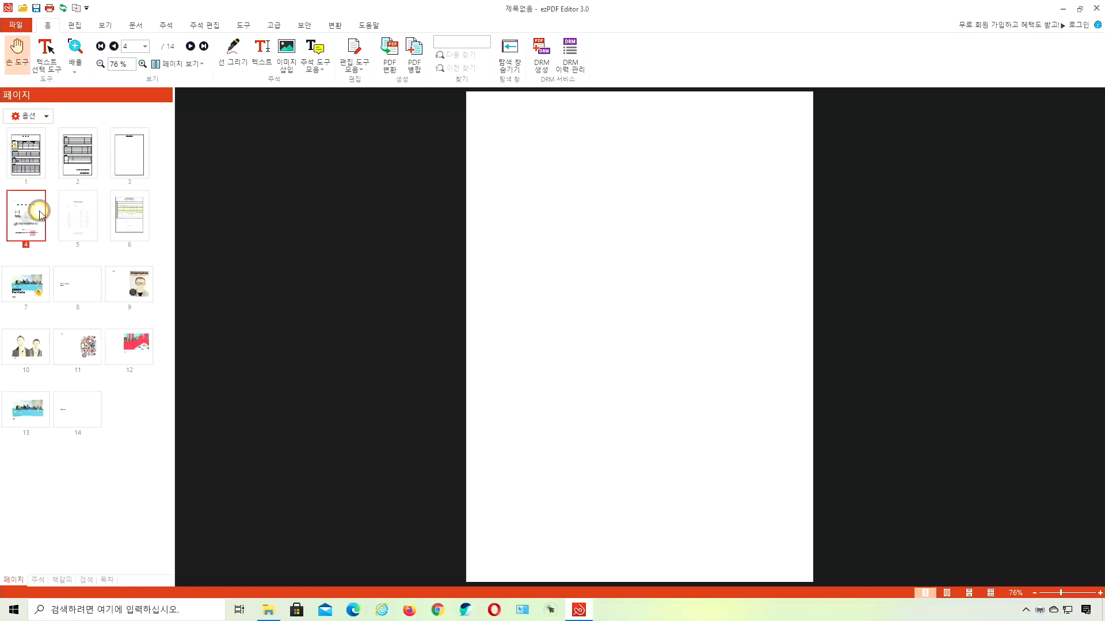
left_click(90, 225)
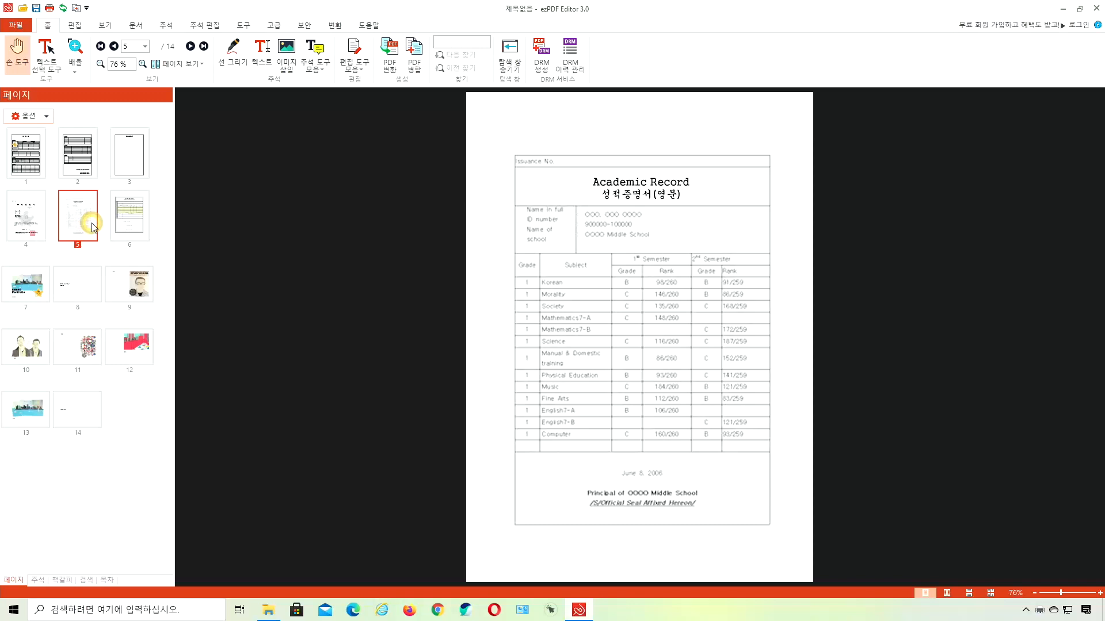
left_click(138, 224)
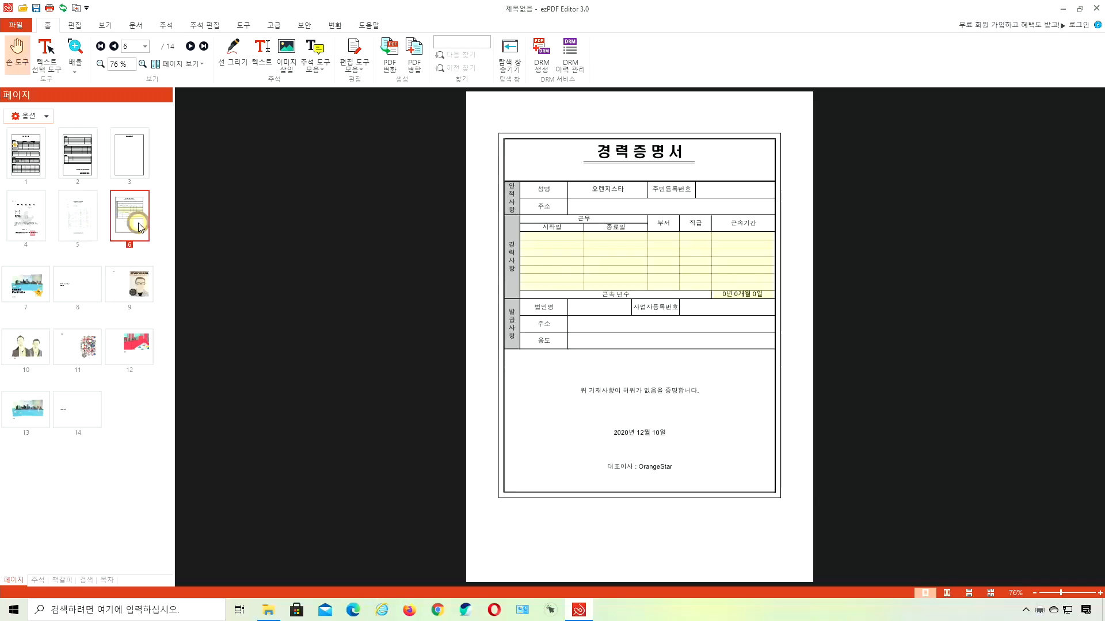
left_click(24, 293)
left_click(75, 286)
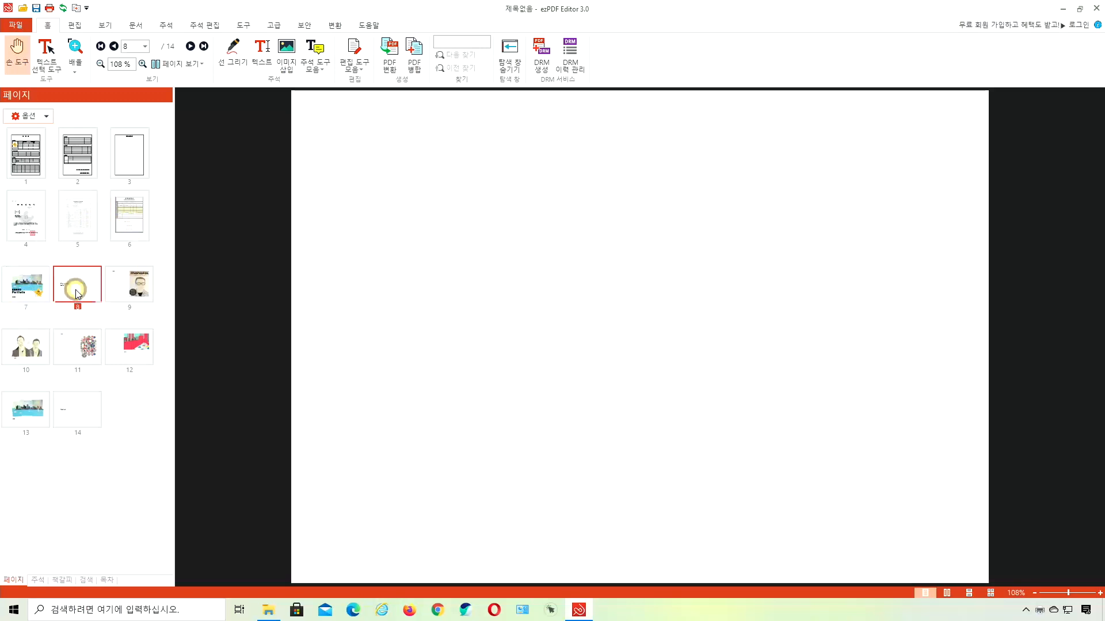
left_click(125, 290)
left_click(23, 349)
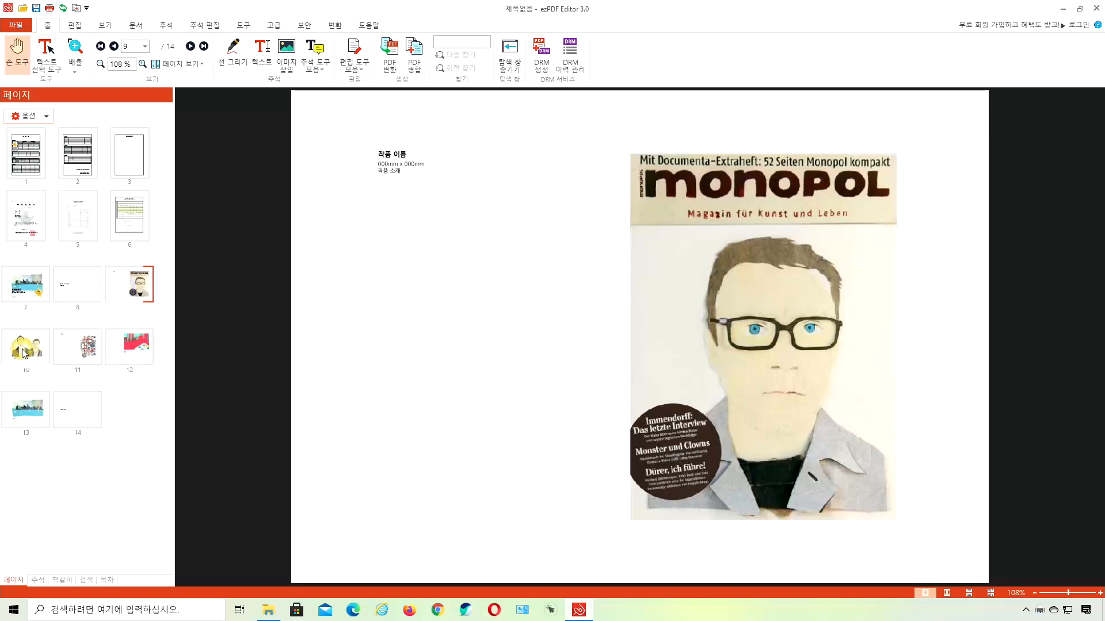
left_click(59, 351)
left_click(138, 358)
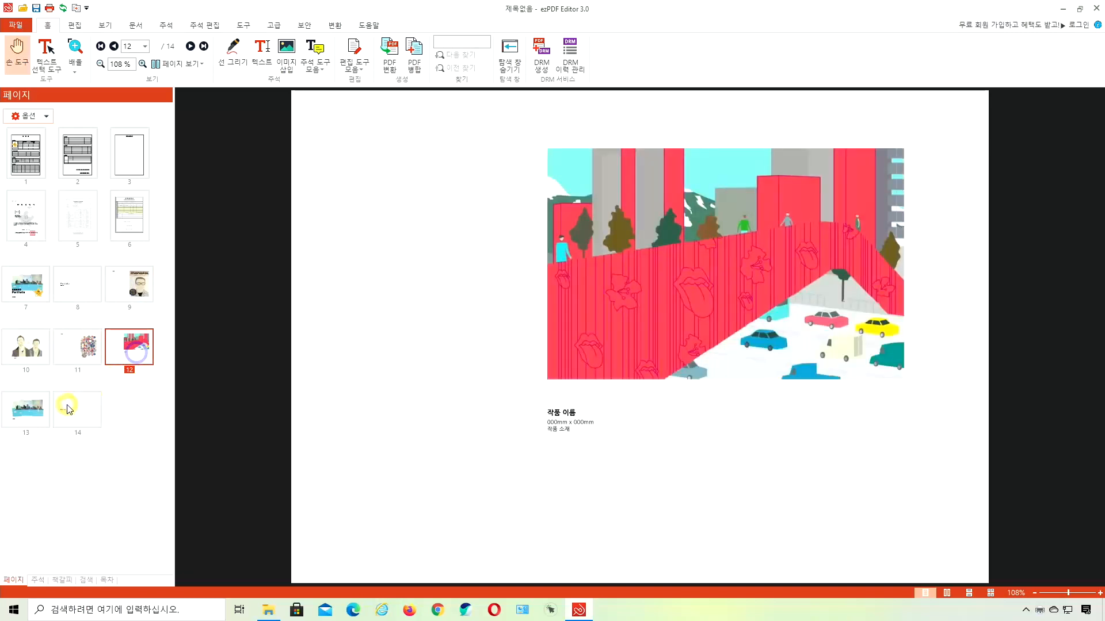
left_click(26, 408)
left_click(65, 409)
left_click(33, 149)
left_click(77, 157)
left_click(124, 166)
left_click(25, 27)
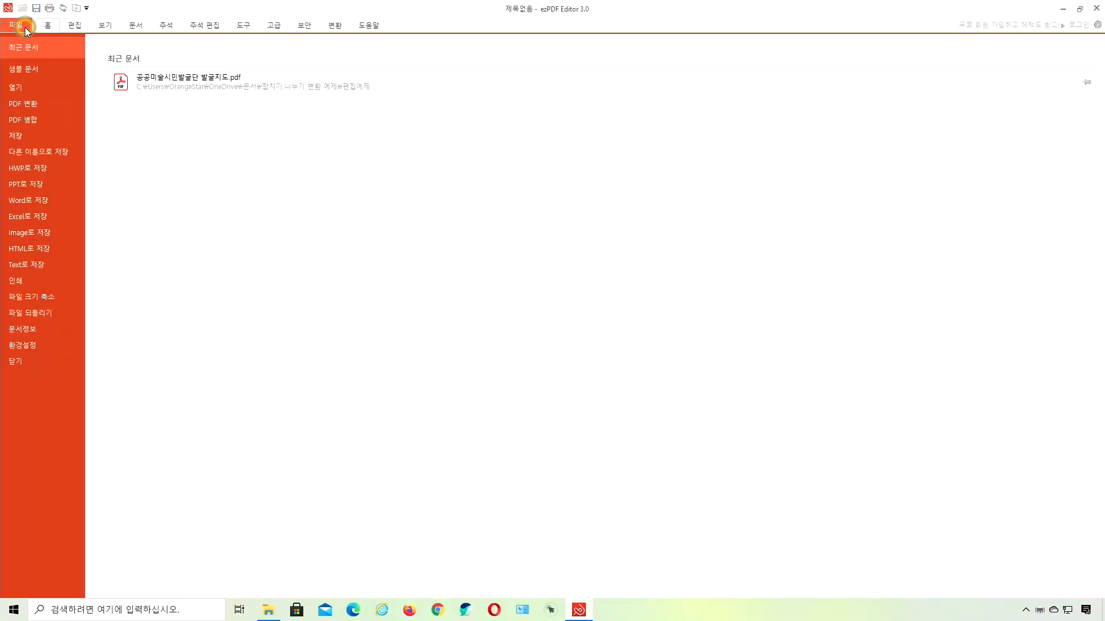
left_click(23, 136)
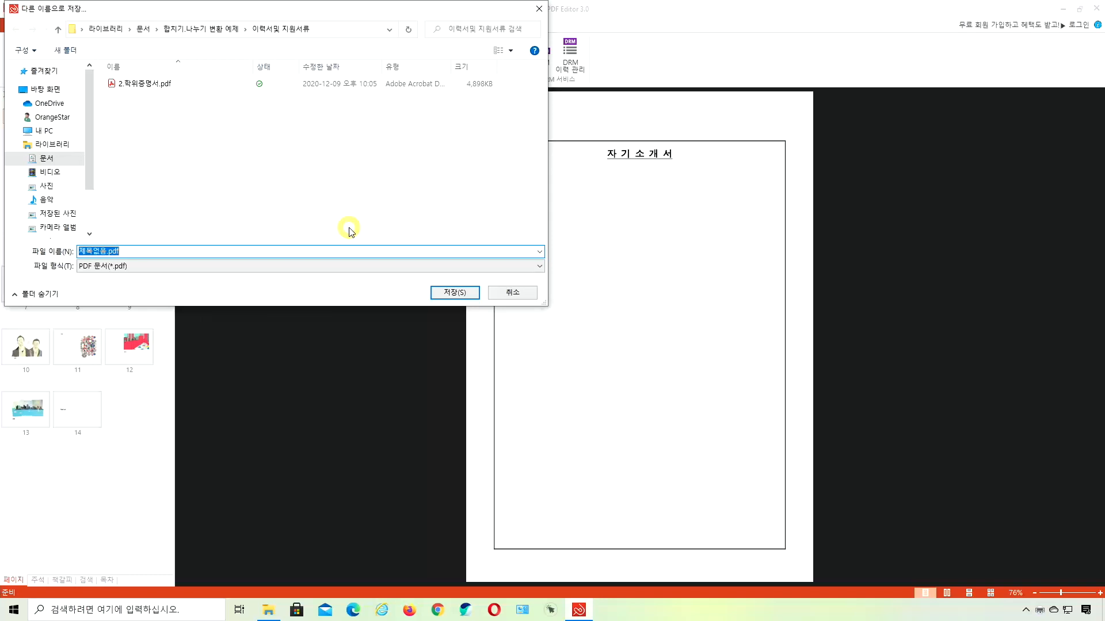
left_click(500, 292)
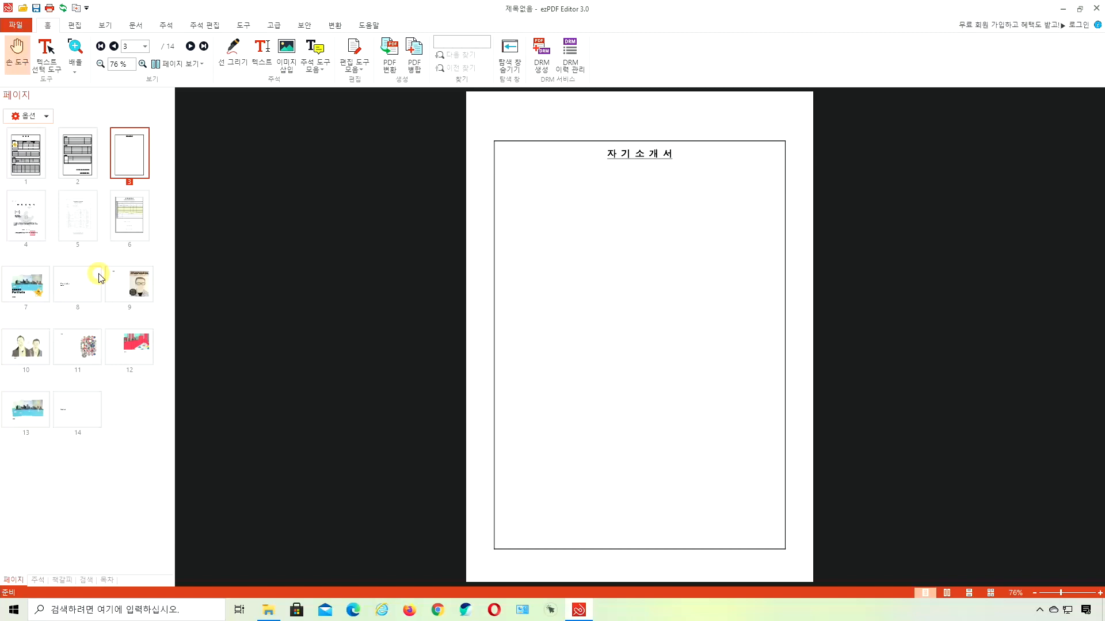
- Insert 업무보고서.hwp from the 합치기.나누기 변환 예제 folder into the merged PDF directly after page 8
key("super+e")
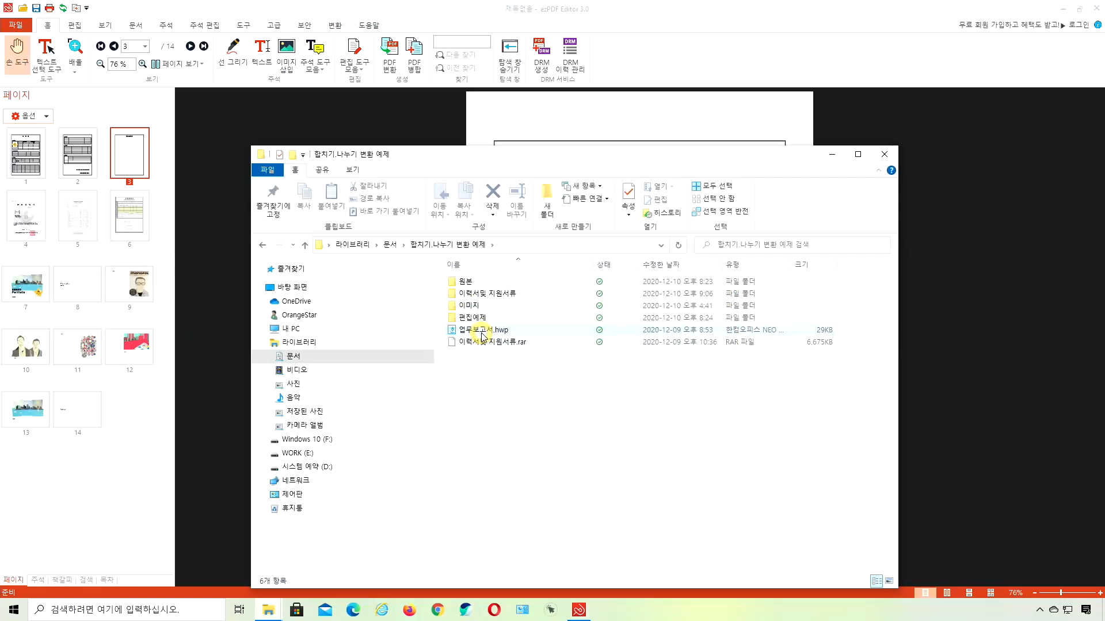
left_click(481, 332)
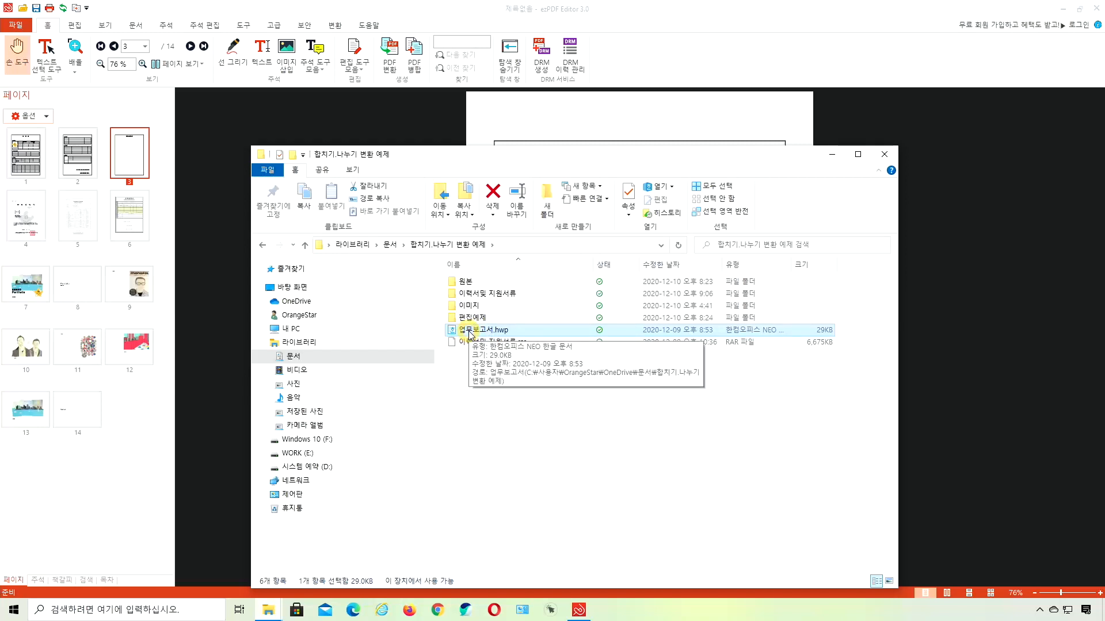
left_click_drag(529, 161, 650, 135)
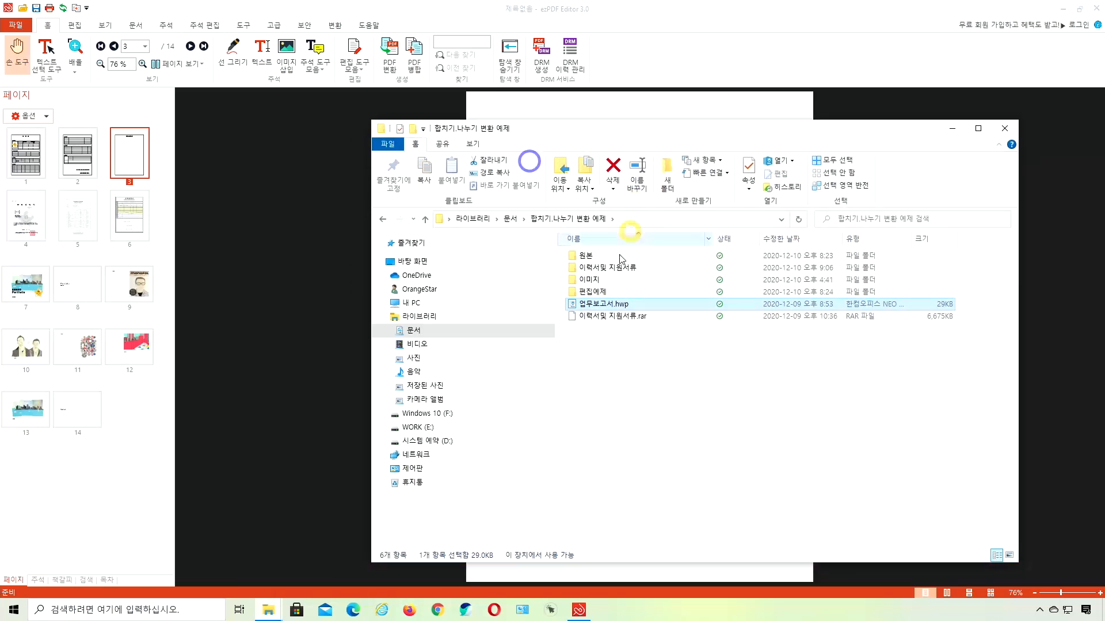
left_click(591, 311)
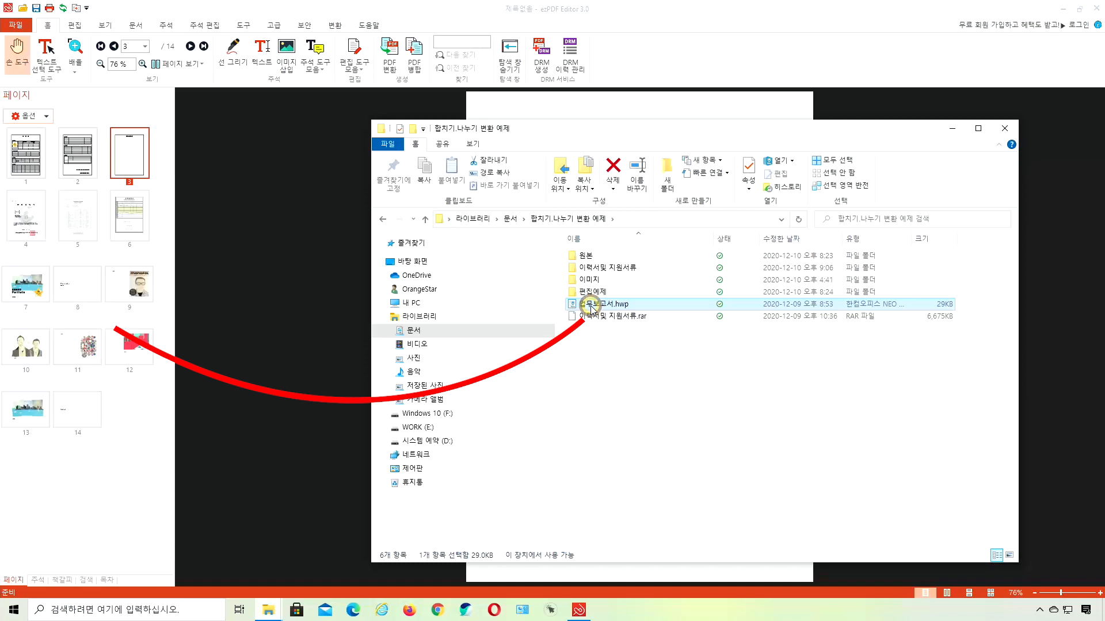
mouse_move(591, 310)
left_mouse_down()
mouse_move(279, 313)
mouse_move(118, 285)
mouse_move(107, 295)
left_mouse_up()
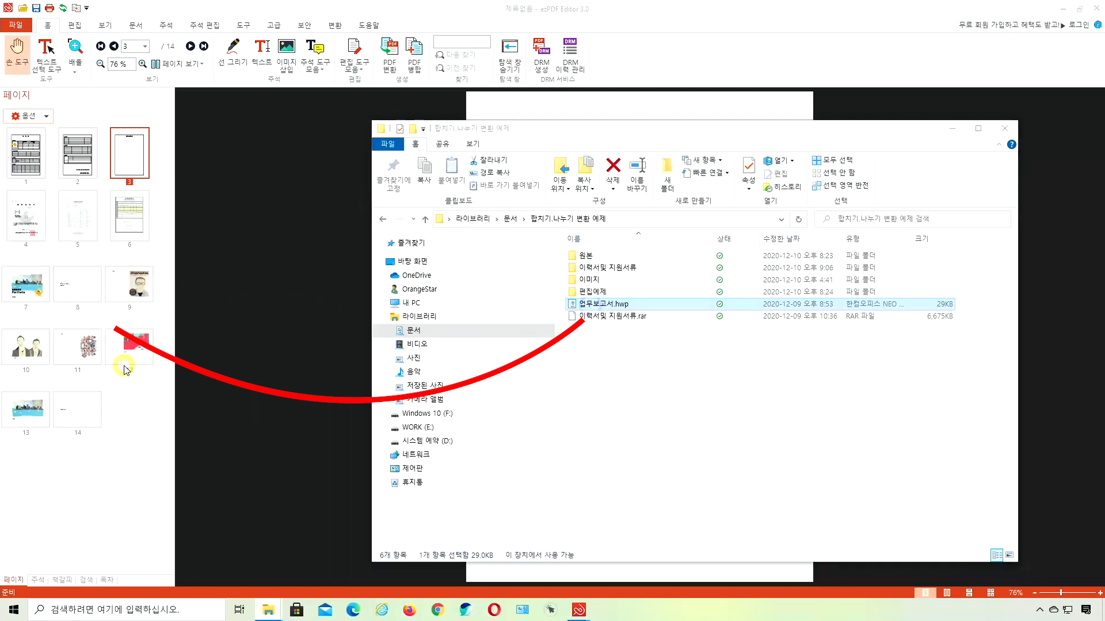
- Check the newly inserted pages, and move the 업무보고서 form page to directly after page 6, ahead of the portfolio cover
left_click(89, 293)
left_click(130, 291)
left_click(29, 350)
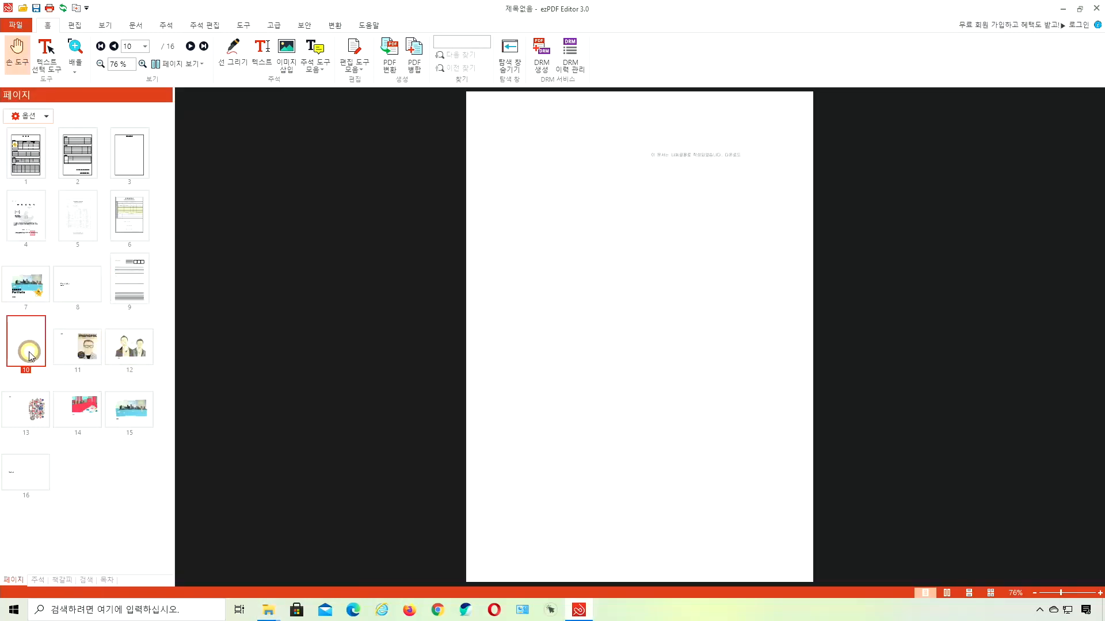
left_click(132, 296)
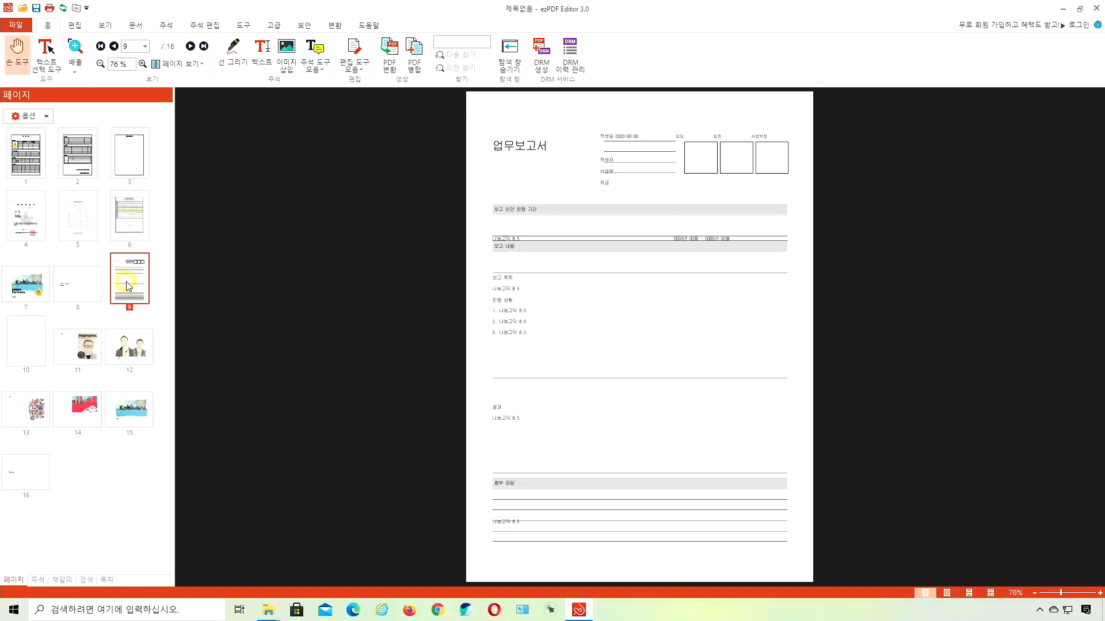
left_click_drag(128, 286, 14, 282)
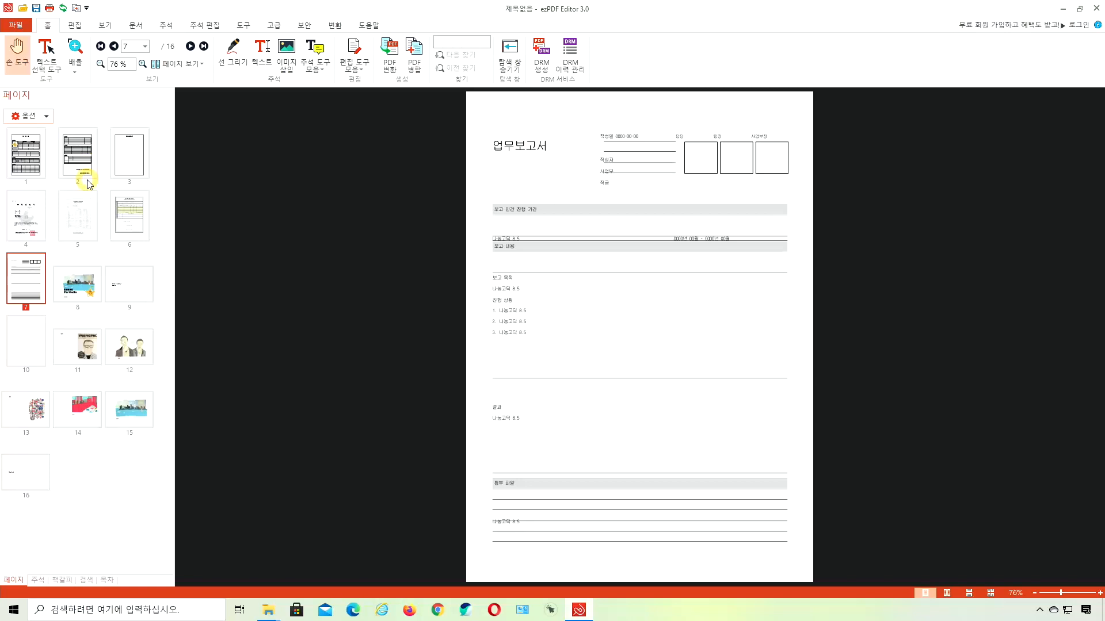
- Save the merged document as 문서합치기 통합.pdf in the 합치기.나누기 변환 예제 folder
left_click(35, 8)
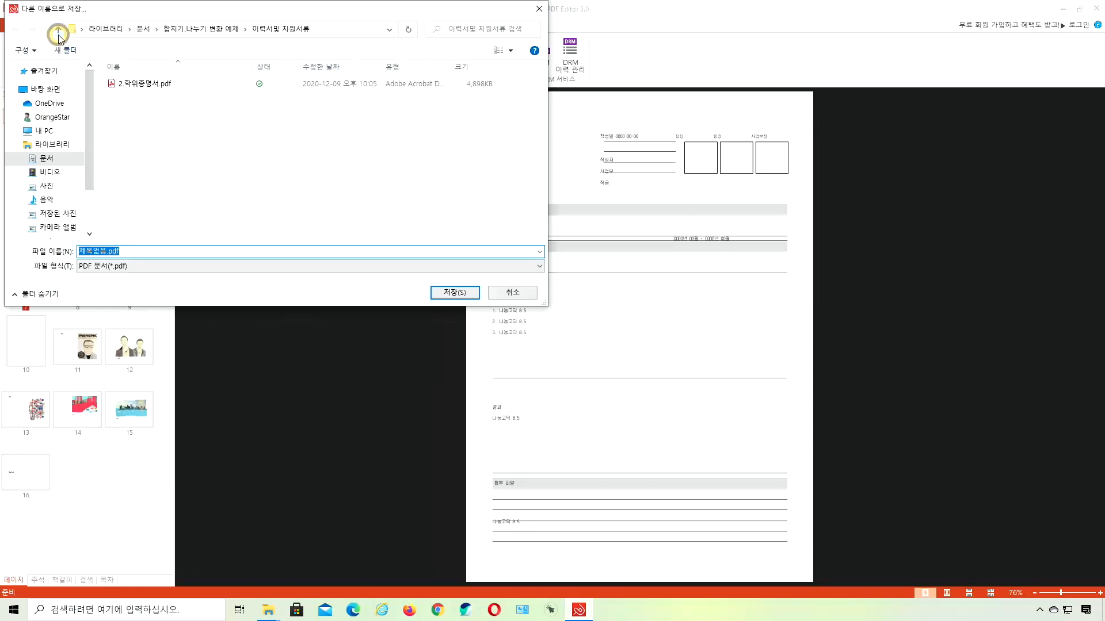
left_click(161, 253)
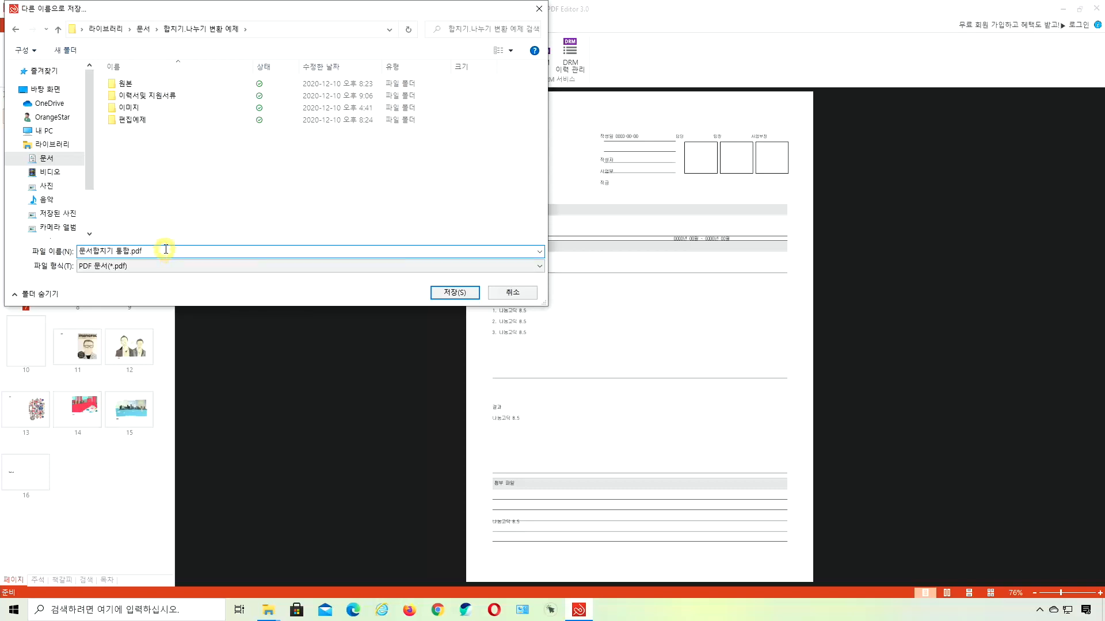
left_click(452, 292)
- Open the saved 문서합치기 통합.pdf from its folder in Adobe Acrobat Reader, review its pages, and close the reader and folder
mouse_move(269, 612)
left_click(316, 518)
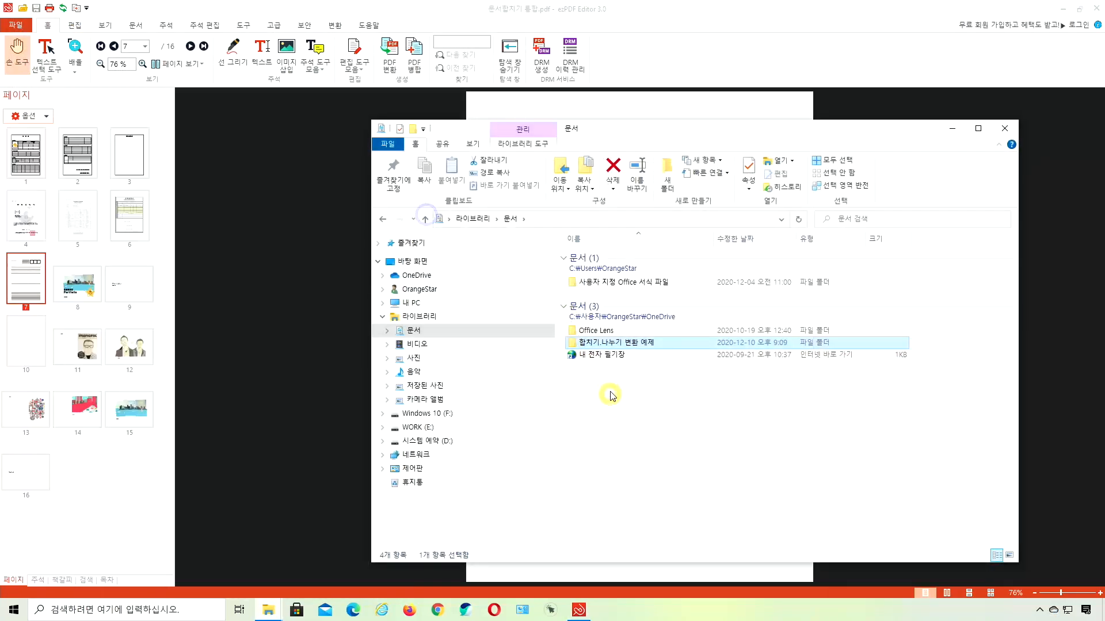
double_click(599, 343)
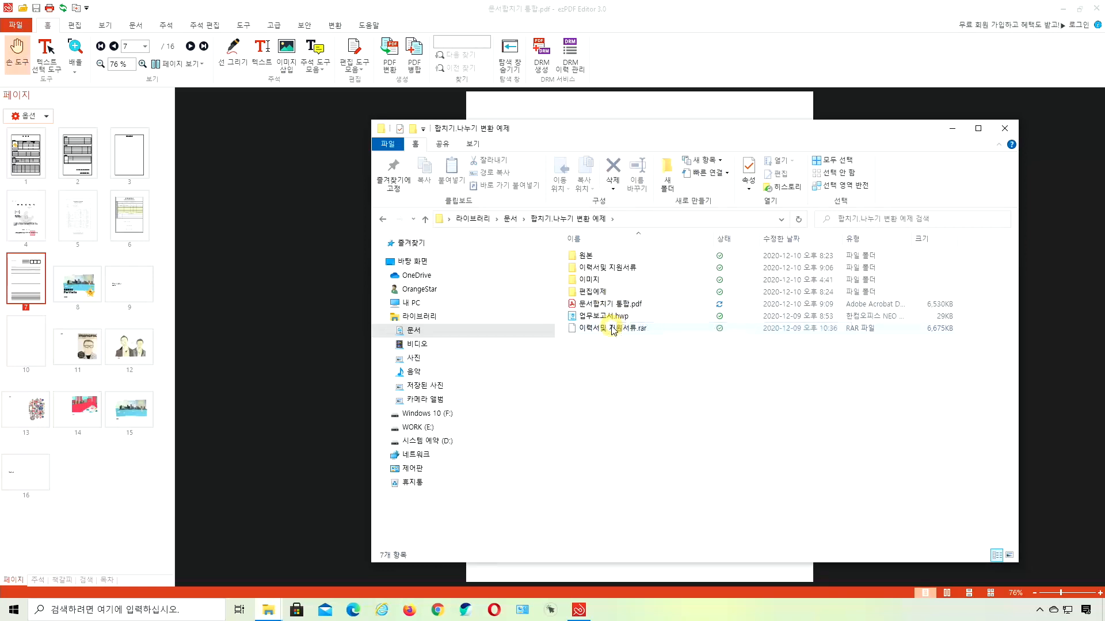
double_click(611, 304)
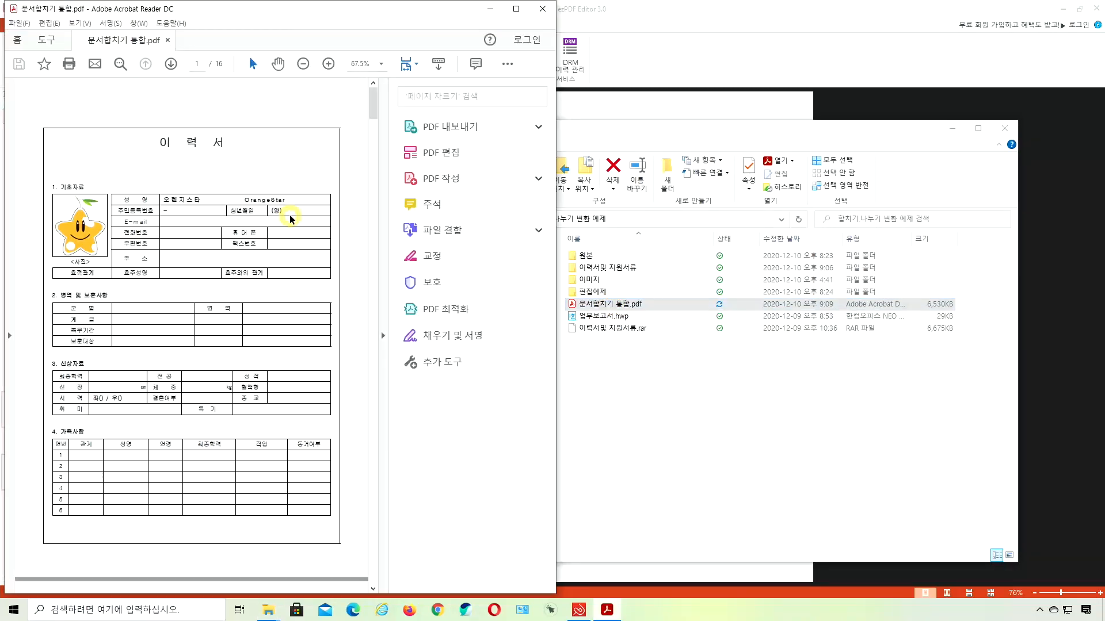
scroll(290, 216, "down", 15)
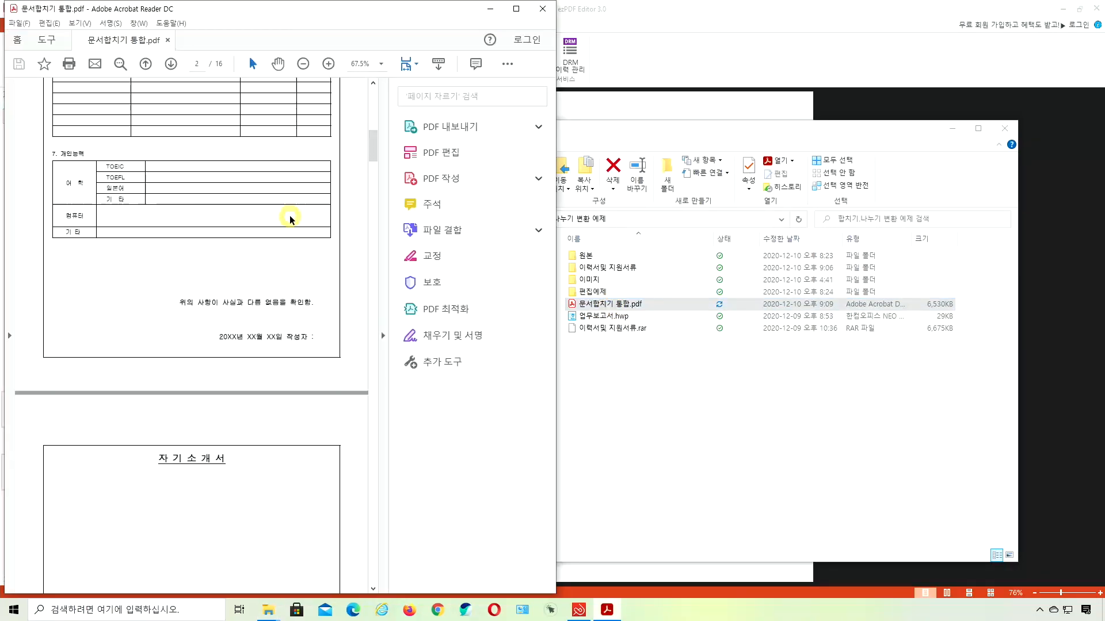
scroll(289, 218, "down", 20)
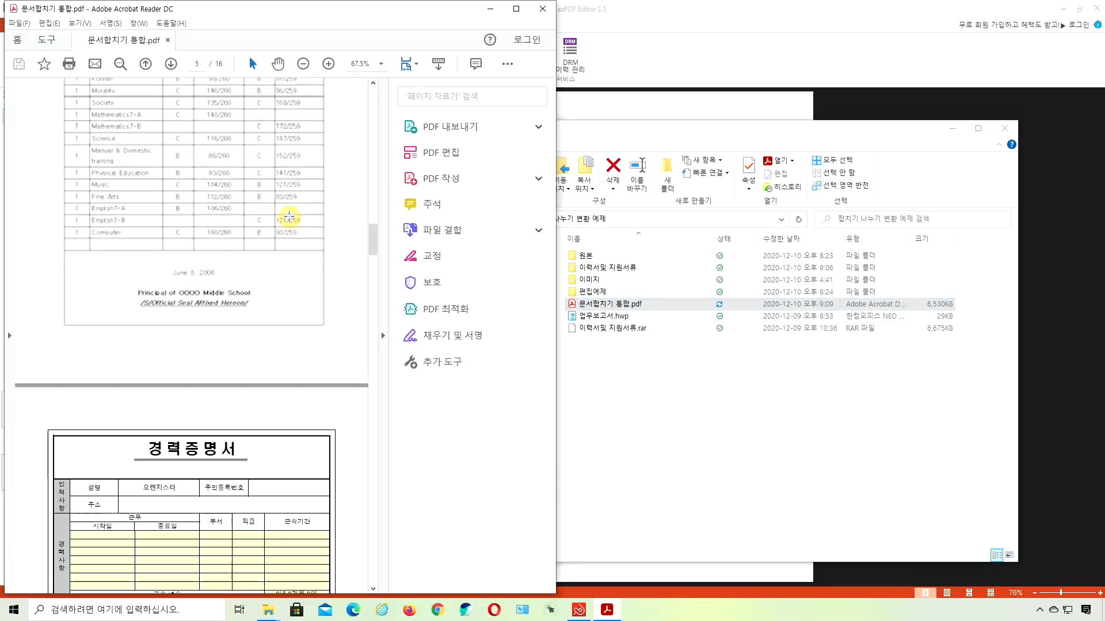
scroll(290, 218, "down", 20)
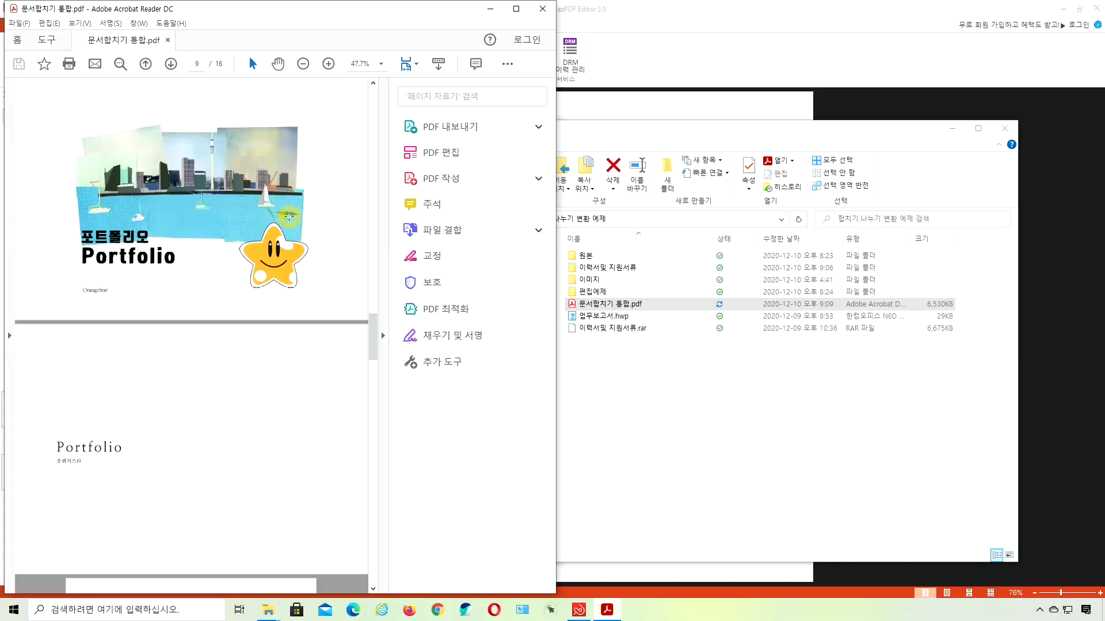
scroll(290, 219, "down", 20)
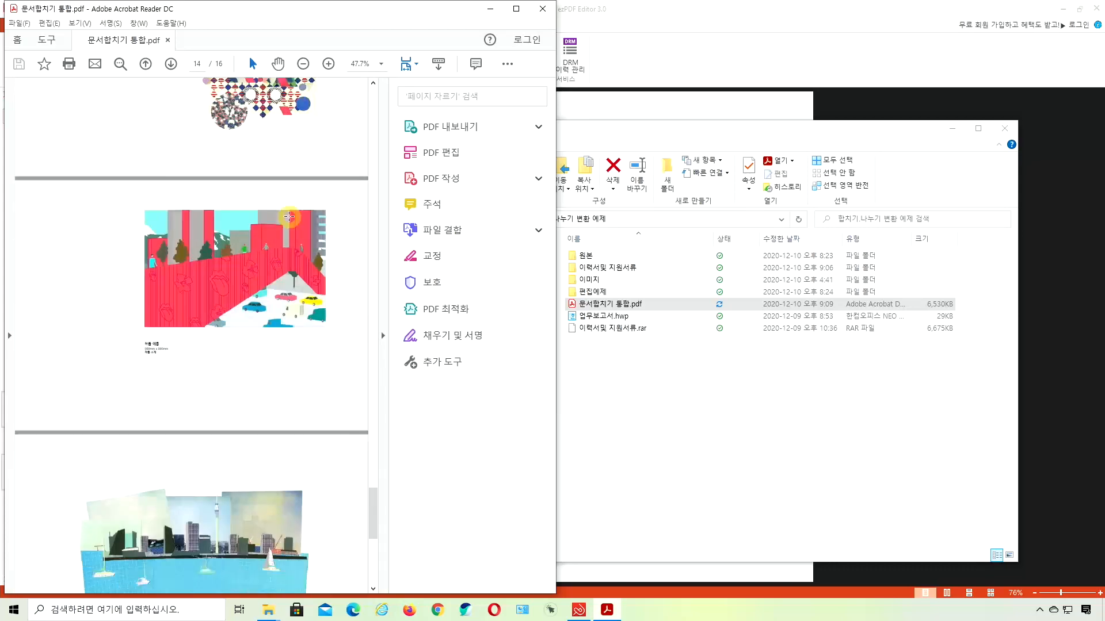
left_click(543, 9)
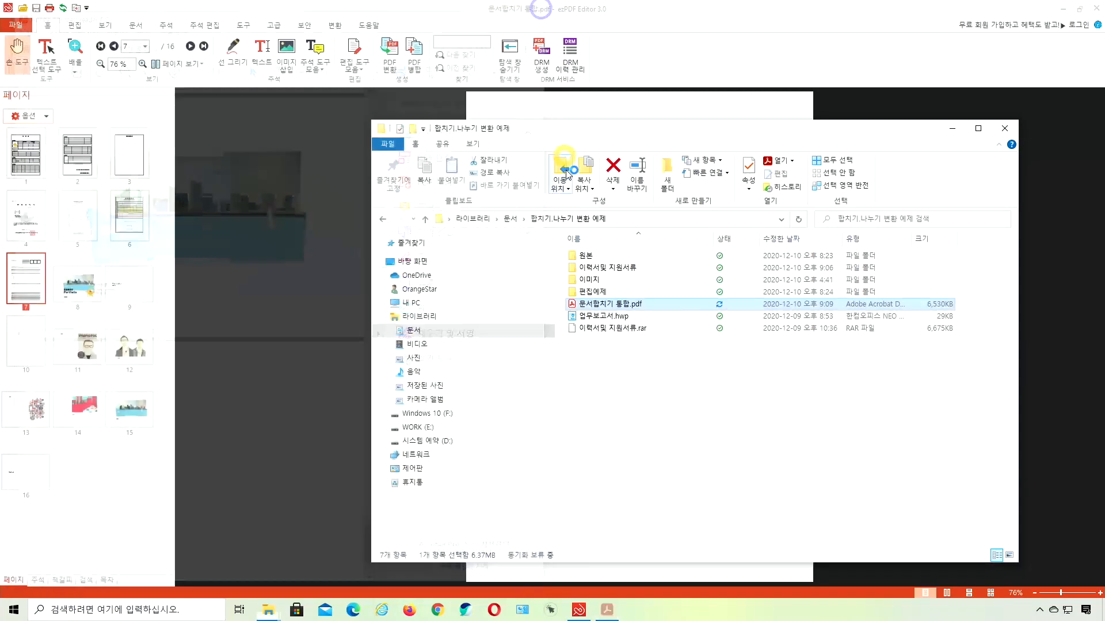
left_click(1005, 128)
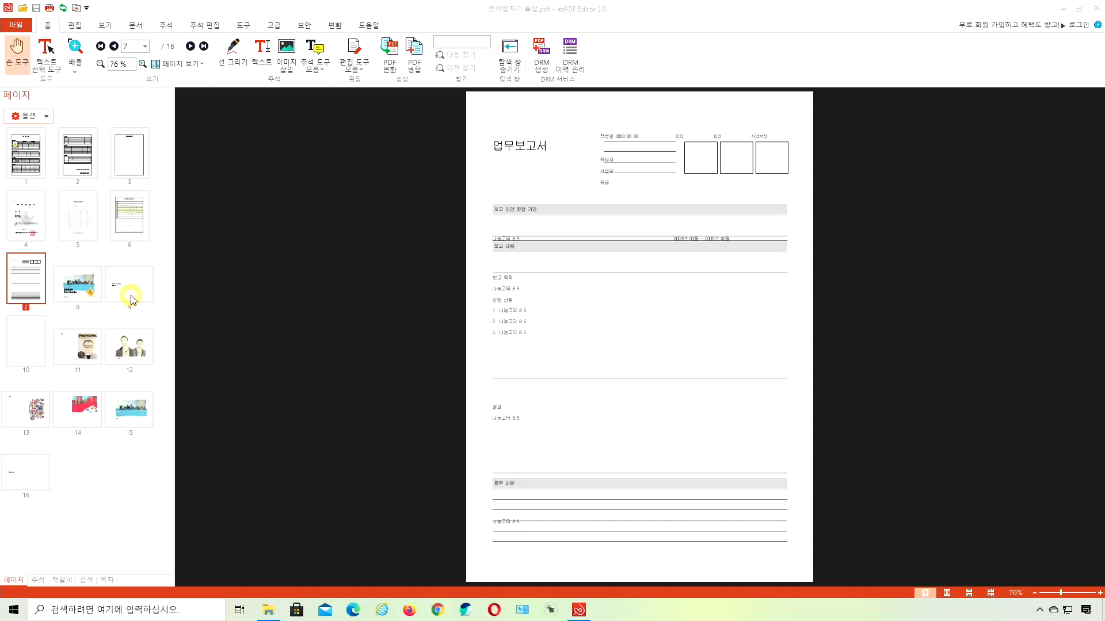
- Browse individual pages of the merged PDF, including the academic record, degree certificate, résumé and portfolio cover
left_click(78, 219)
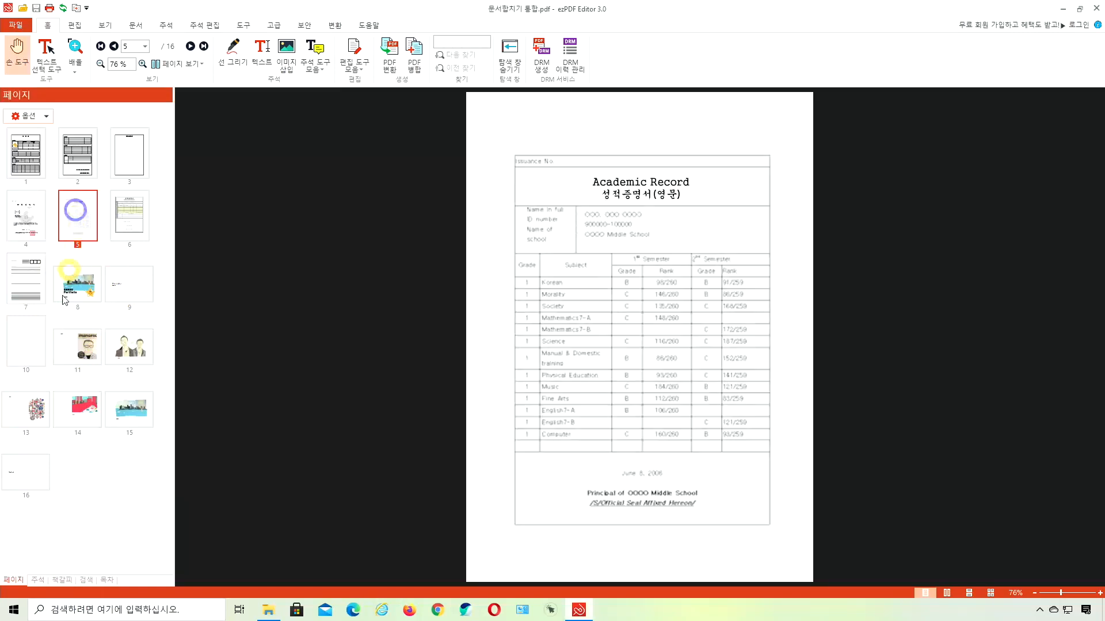
left_click(64, 349)
left_click(22, 229)
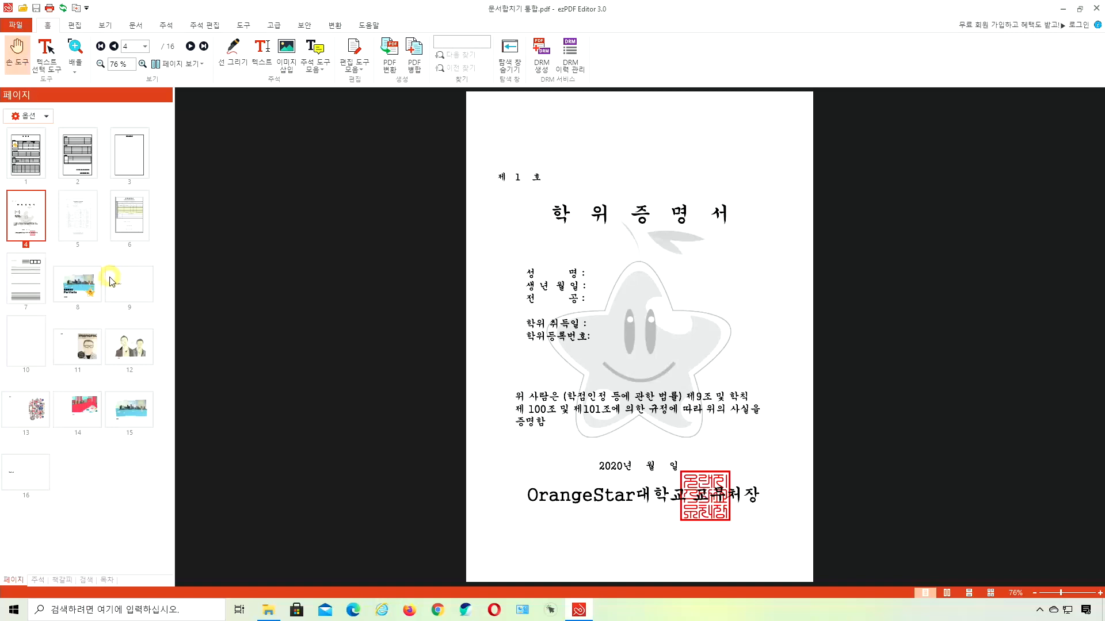
left_click(24, 153)
left_click(76, 161)
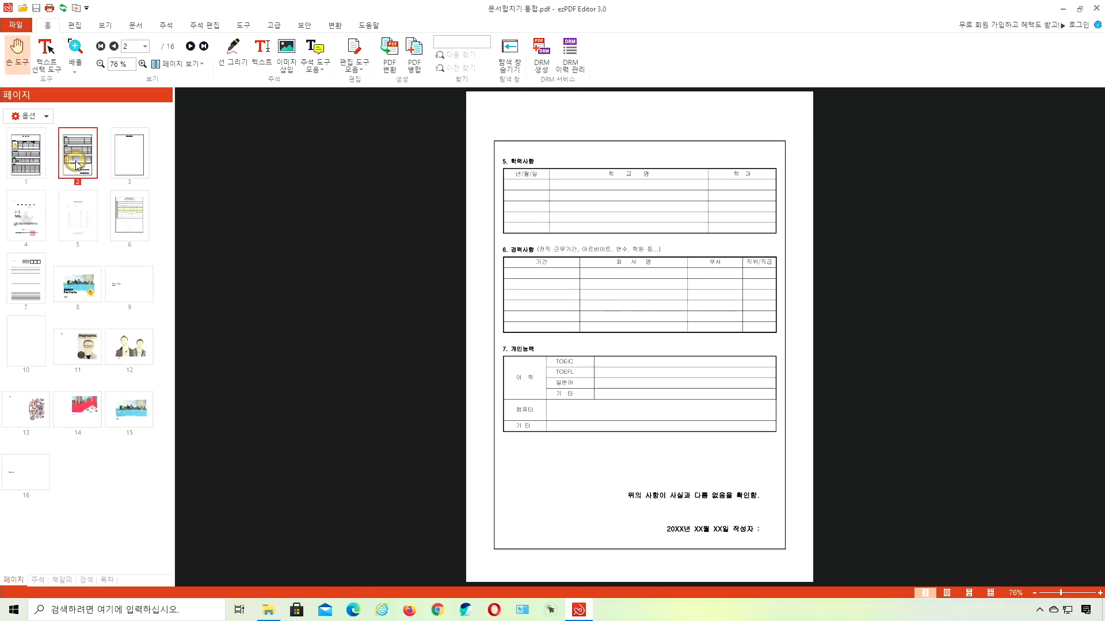
left_click(78, 222)
left_click(81, 283)
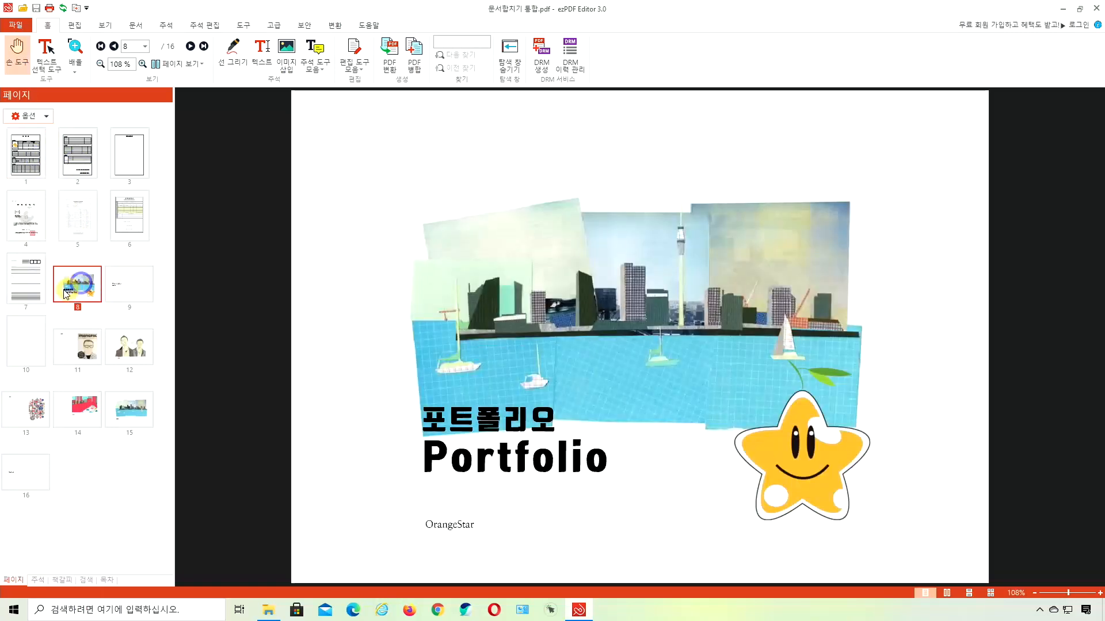
- Try selecting non-adjacent pages 4 and 8 together, and view other single pages of the merged PDF
left_click(36, 233)
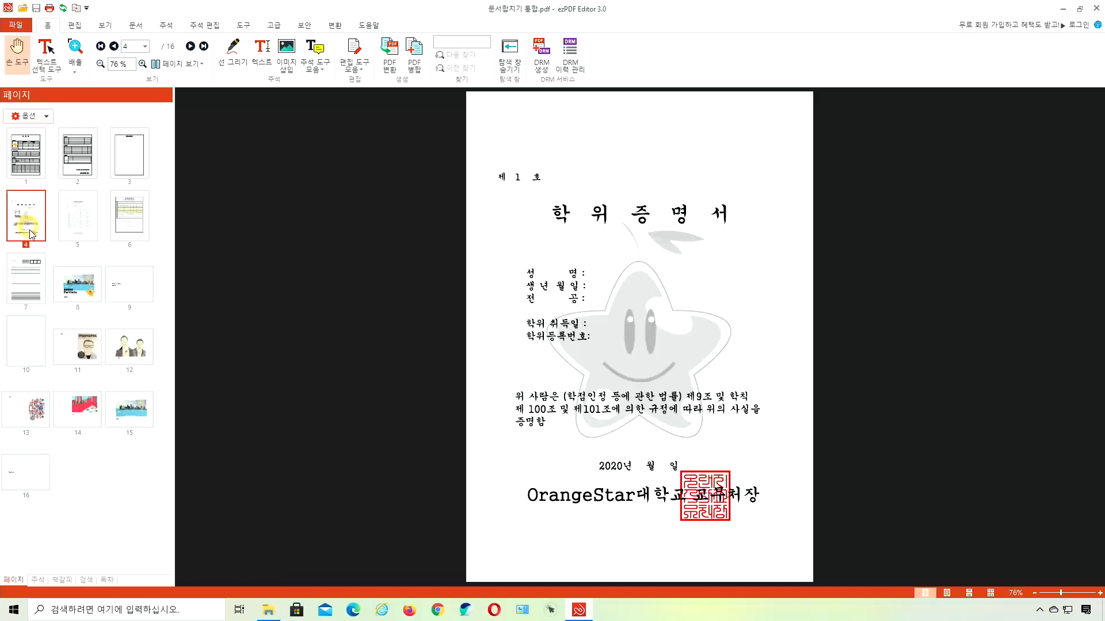
left_click(71, 286)
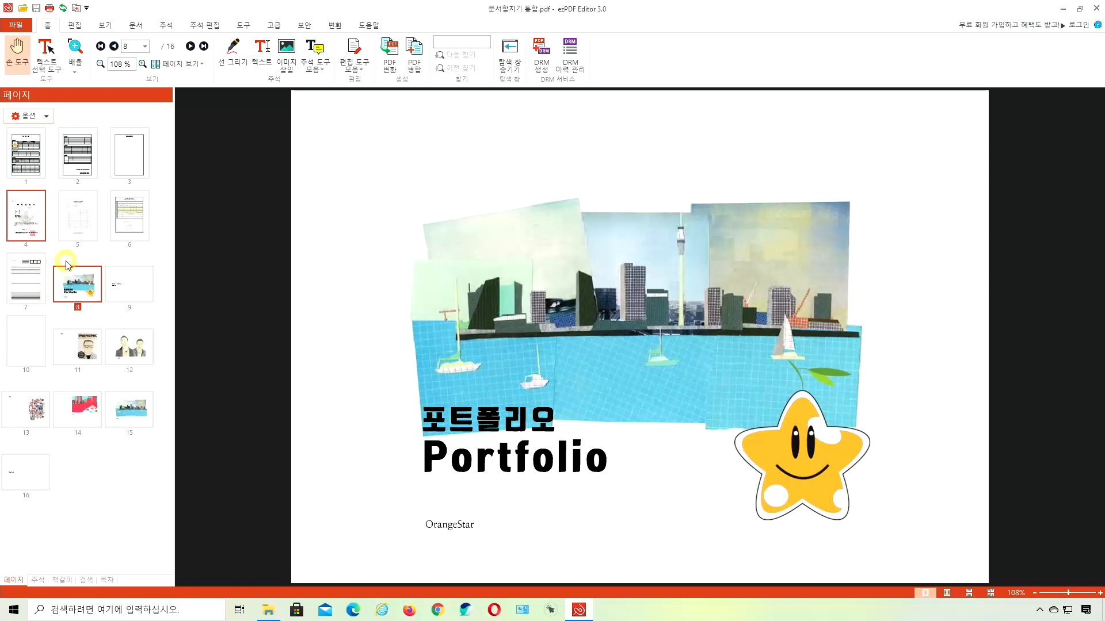
left_click(68, 217)
left_click(76, 163)
left_click(35, 213)
left_click(88, 219)
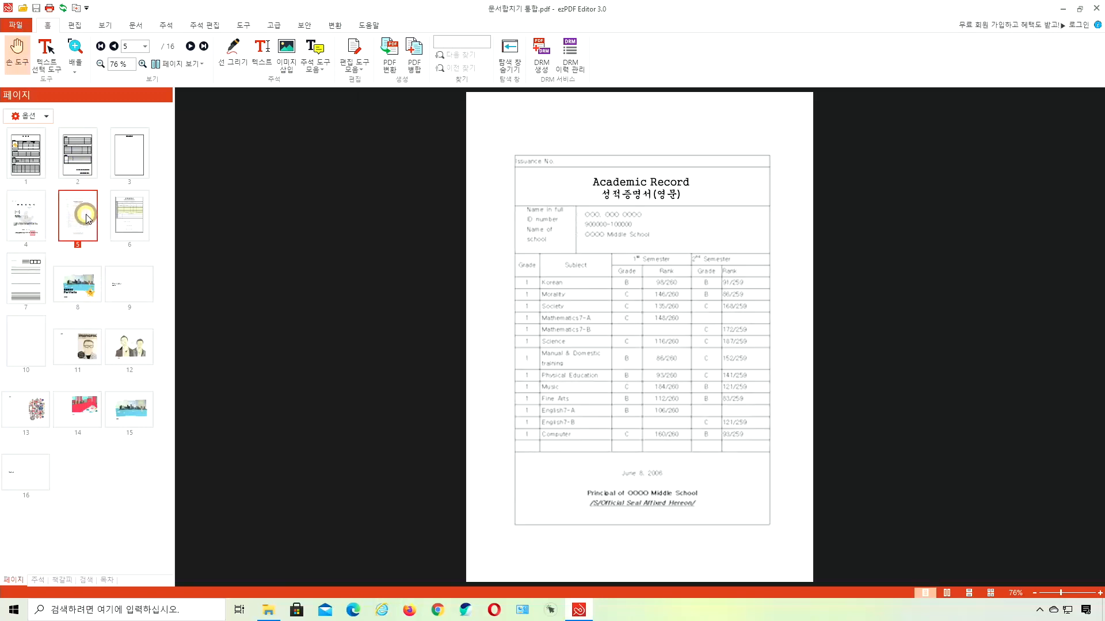
- Try selecting pages 2 through 11 as a range, adding pages 14 and 16 to the selection
left_click(69, 175)
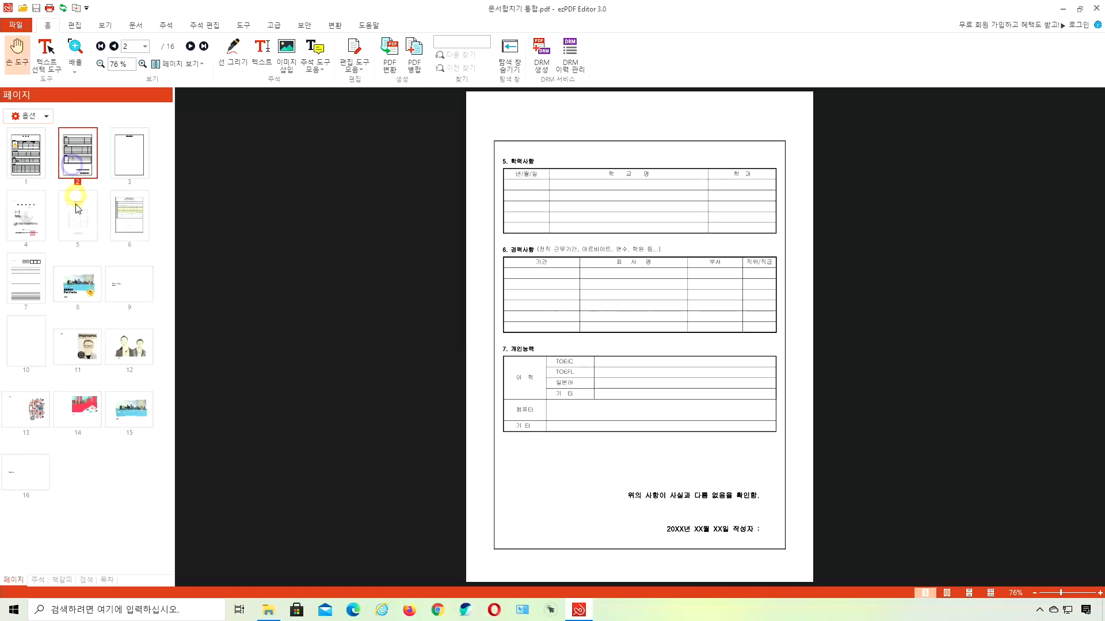
left_click(79, 351, "shift")
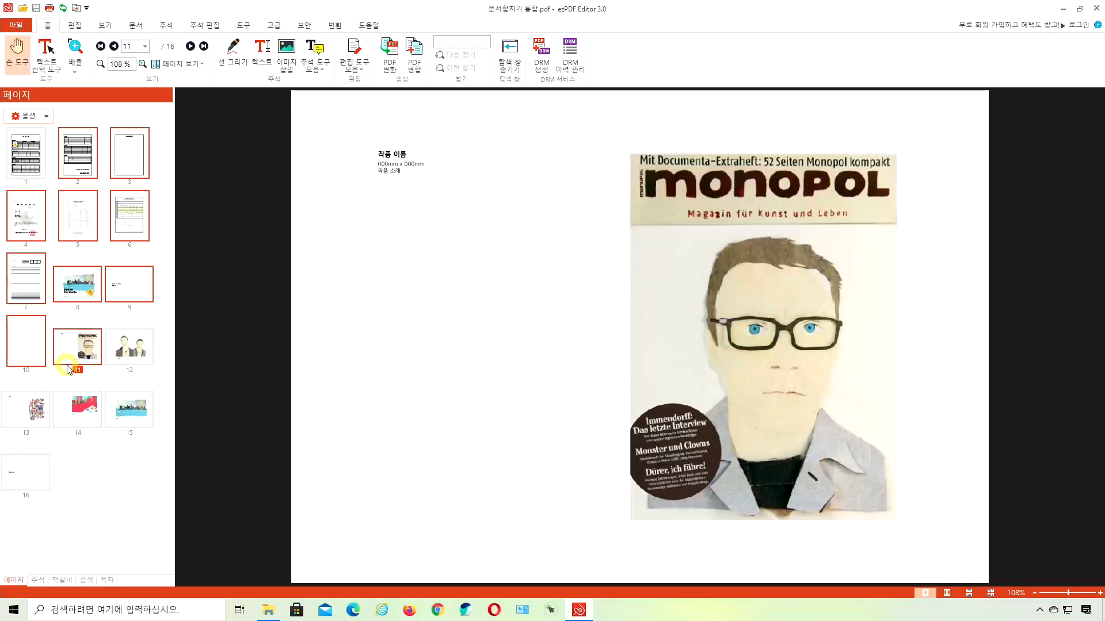
left_click(71, 415, "ctrl")
left_click(31, 472, "ctrl")
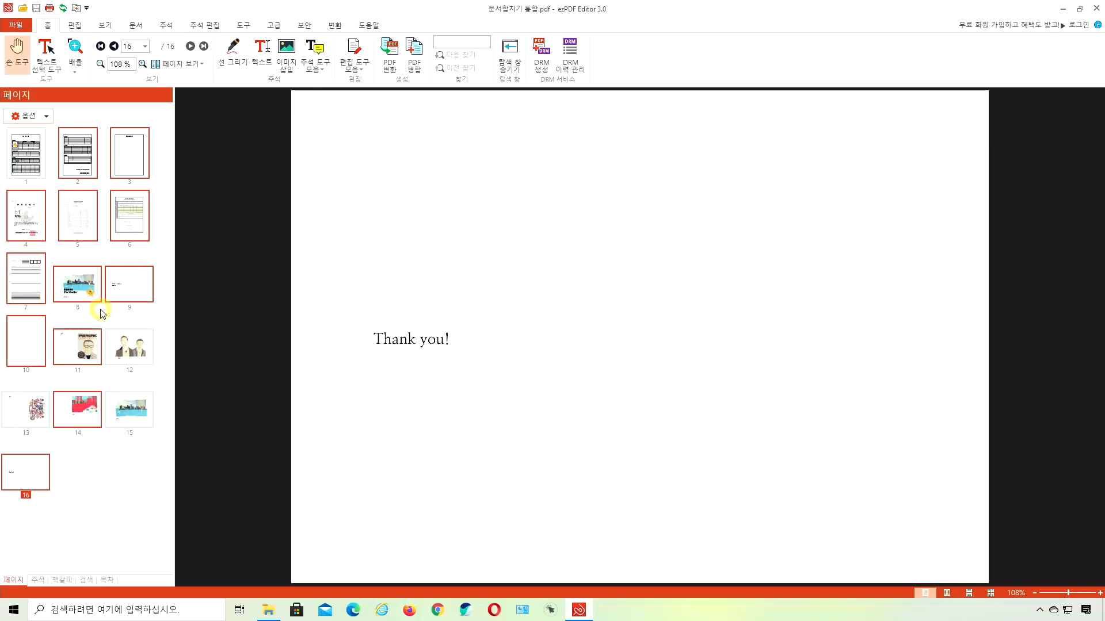
- Export only pages 4 and 8 of the merged PDF to a new file named 두페이지만.pdf
left_click(78, 289)
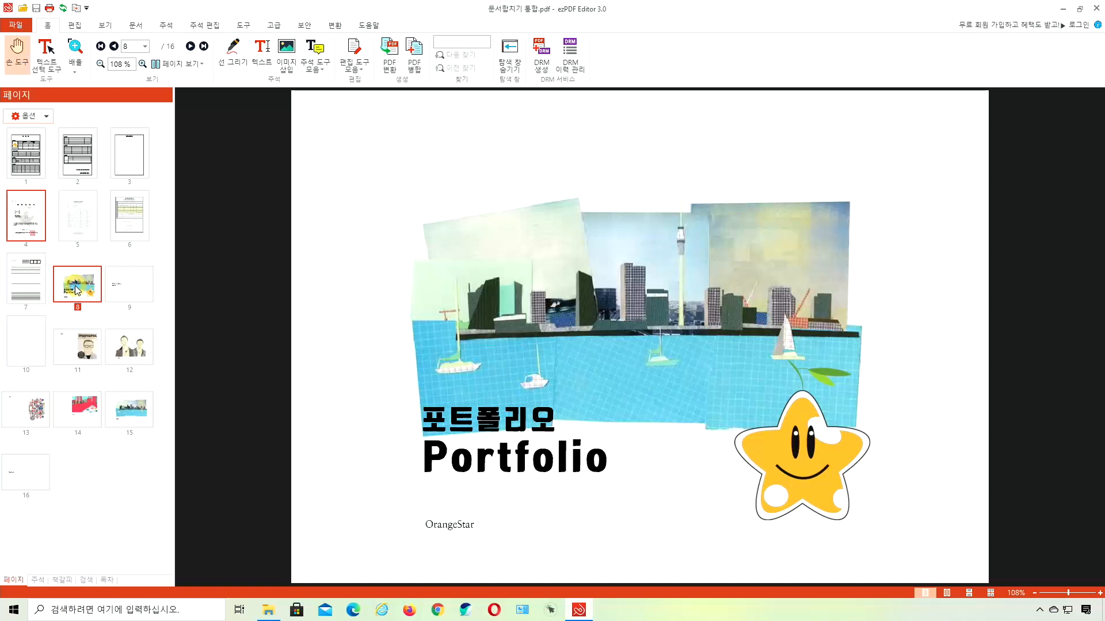
right_click(77, 290)
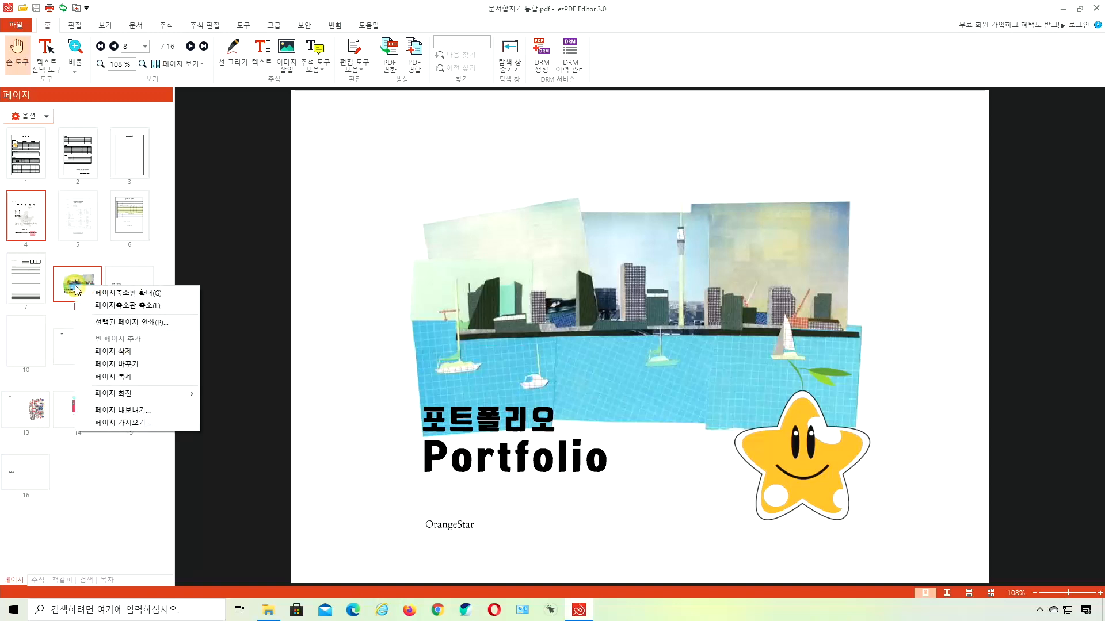
left_click(98, 410)
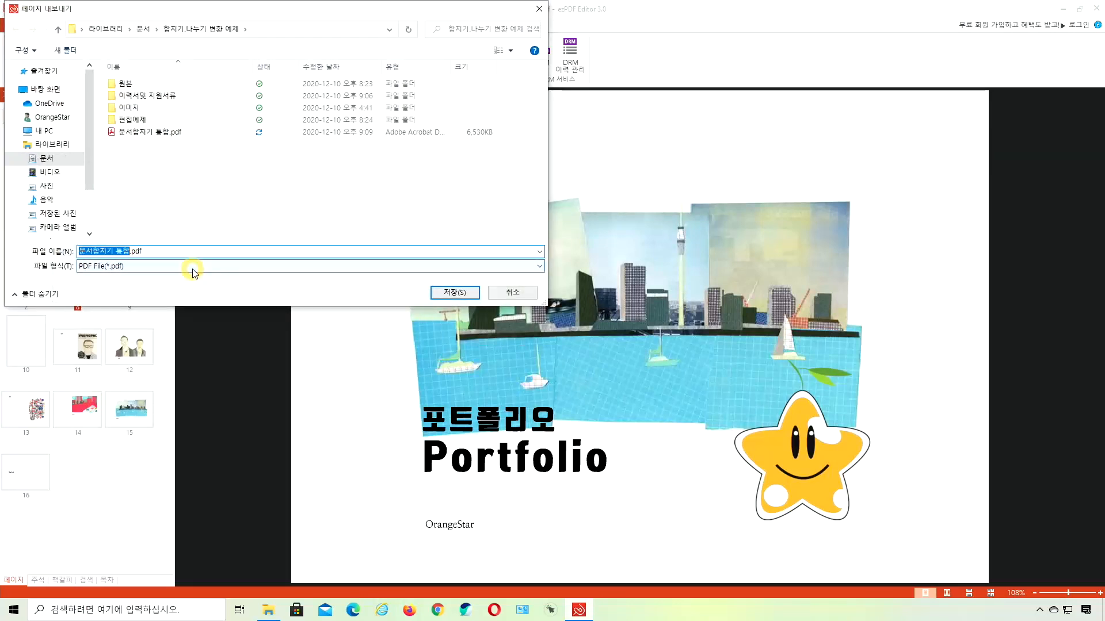
type("두페이지만")
left_click(444, 290)
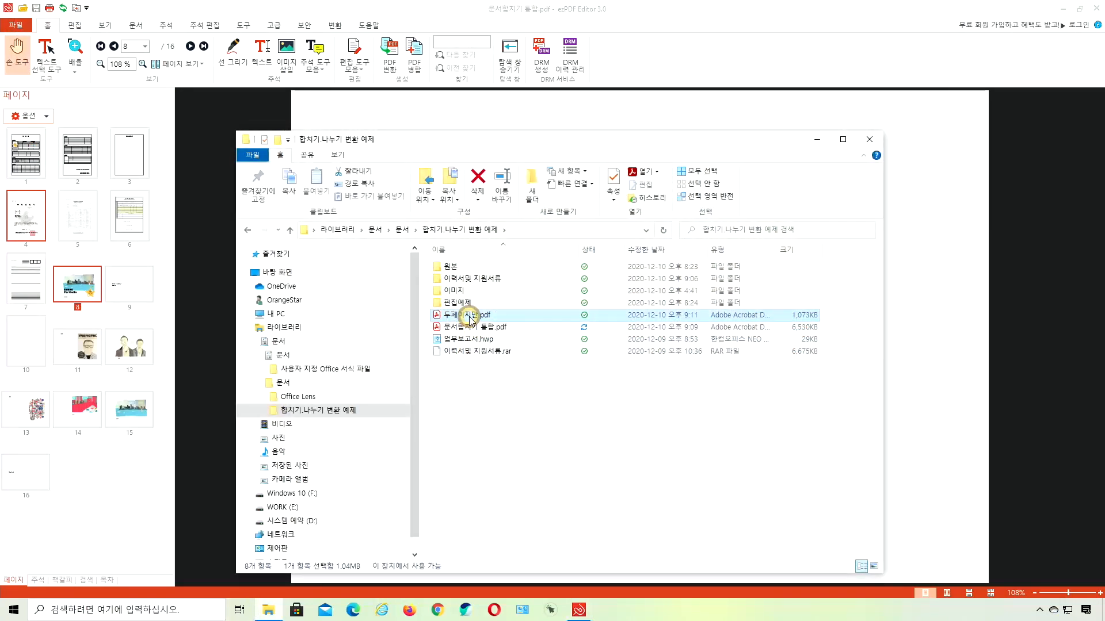
- Open the exported 두페이지만.pdf in Adobe Acrobat Reader, check its pages, and close it
double_click(470, 315)
scroll(221, 292, "down", 3)
scroll(221, 292, "up", 2)
scroll(224, 292, "down", 2)
scroll(223, 293, "up", 2)
scroll(219, 299, "down", 2)
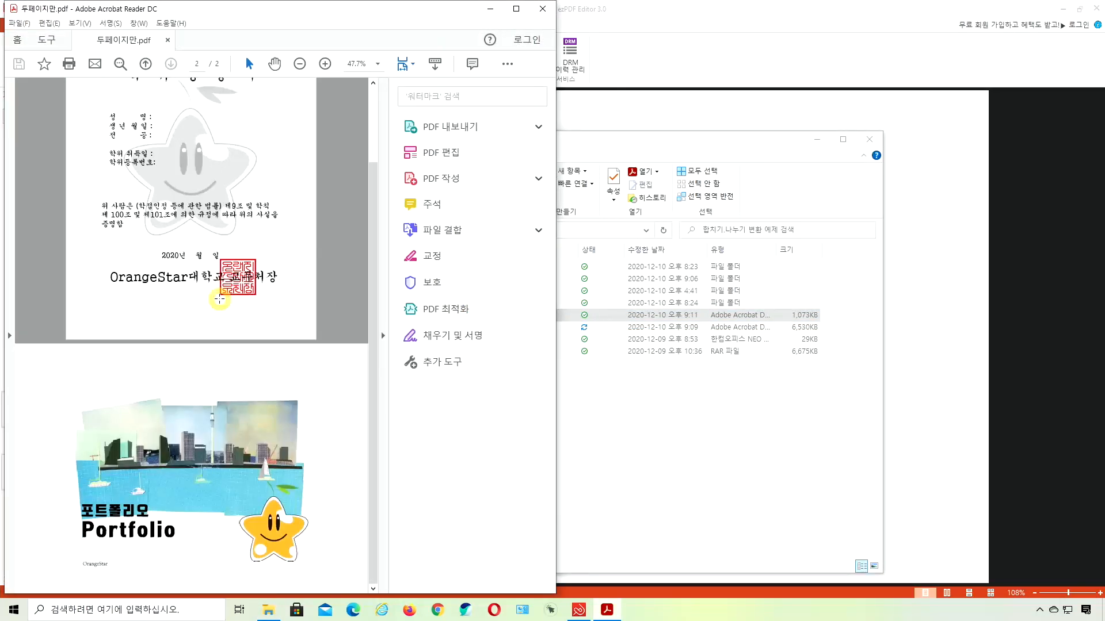
left_click(543, 9)
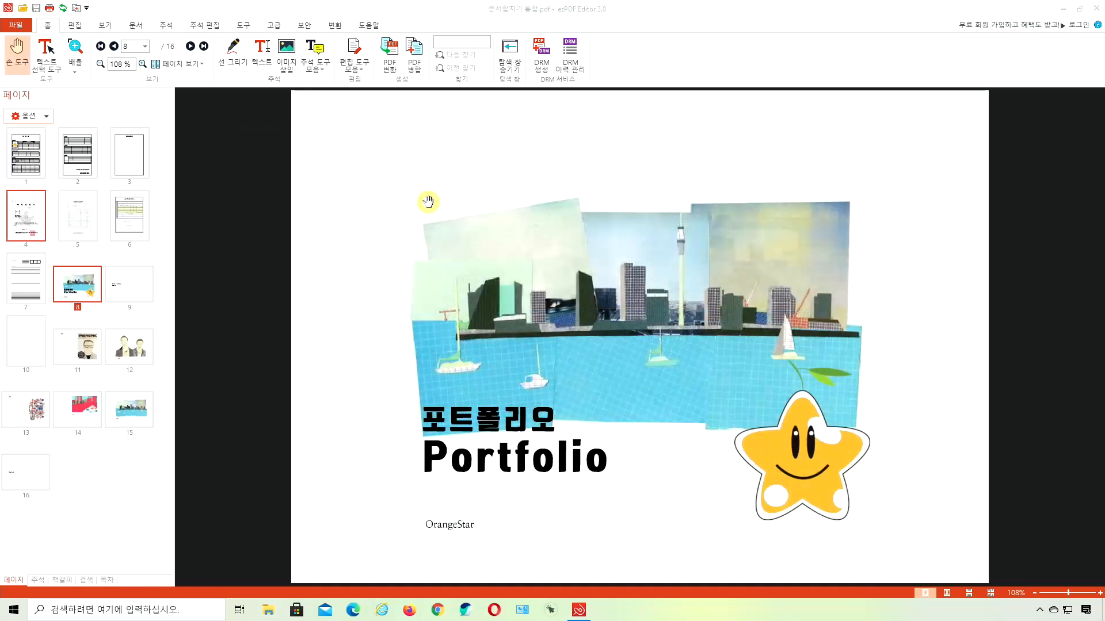
- Convert pages 1 to 16 of the merged PDF to images at 100% scale, saving them in the 이미지 example folder under 문서
scroll(271, 246, "up", 2)
scroll(256, 253, "up", 3)
left_click(333, 27)
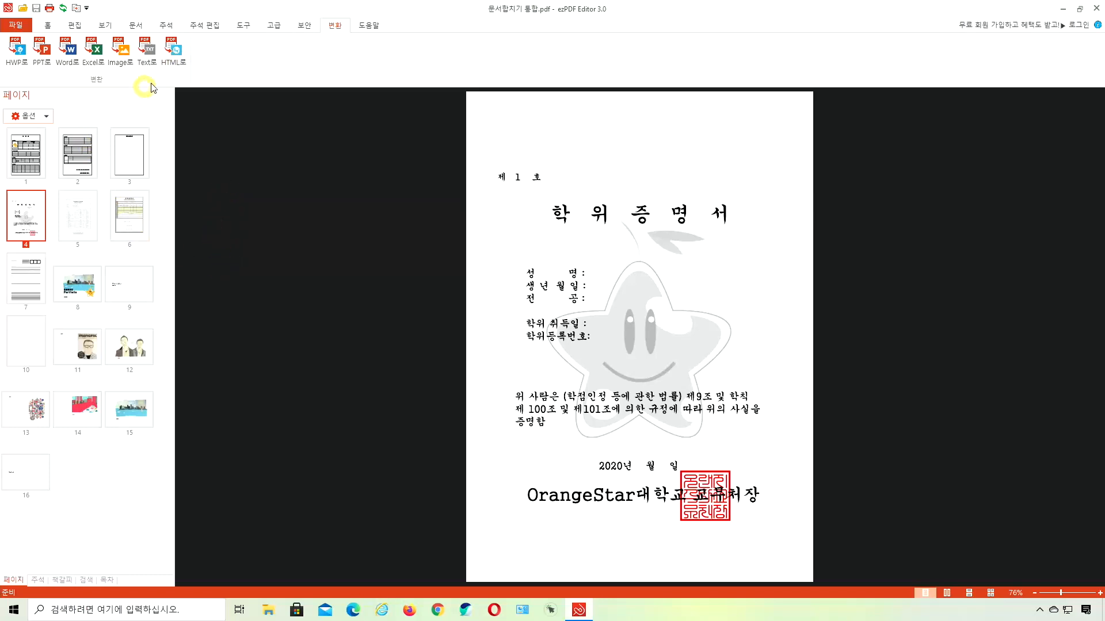
left_click(121, 53)
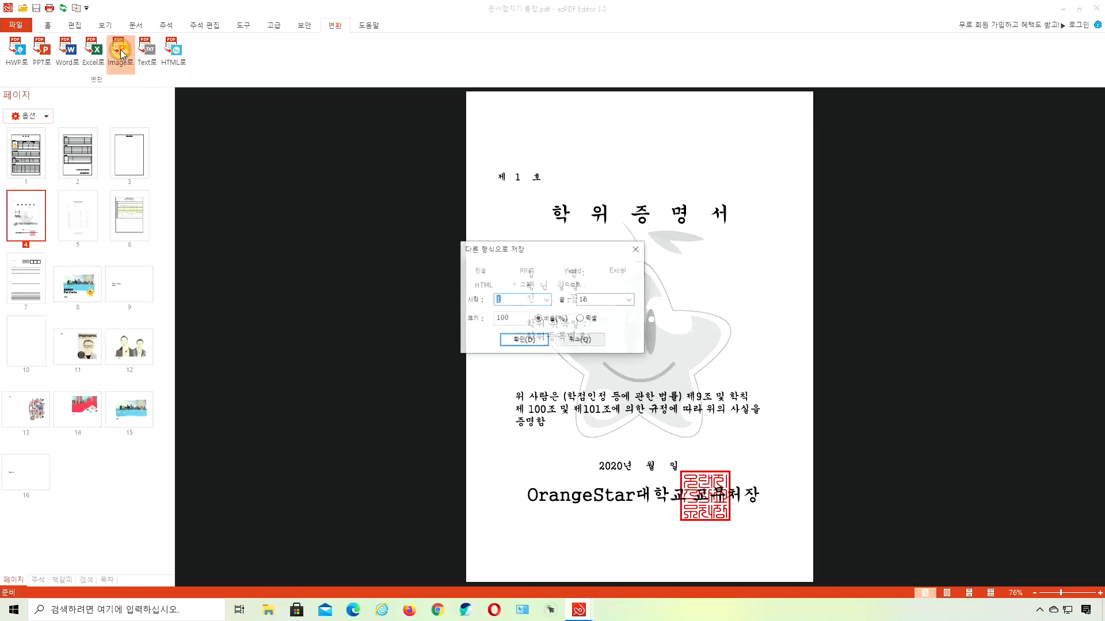
left_click(516, 340)
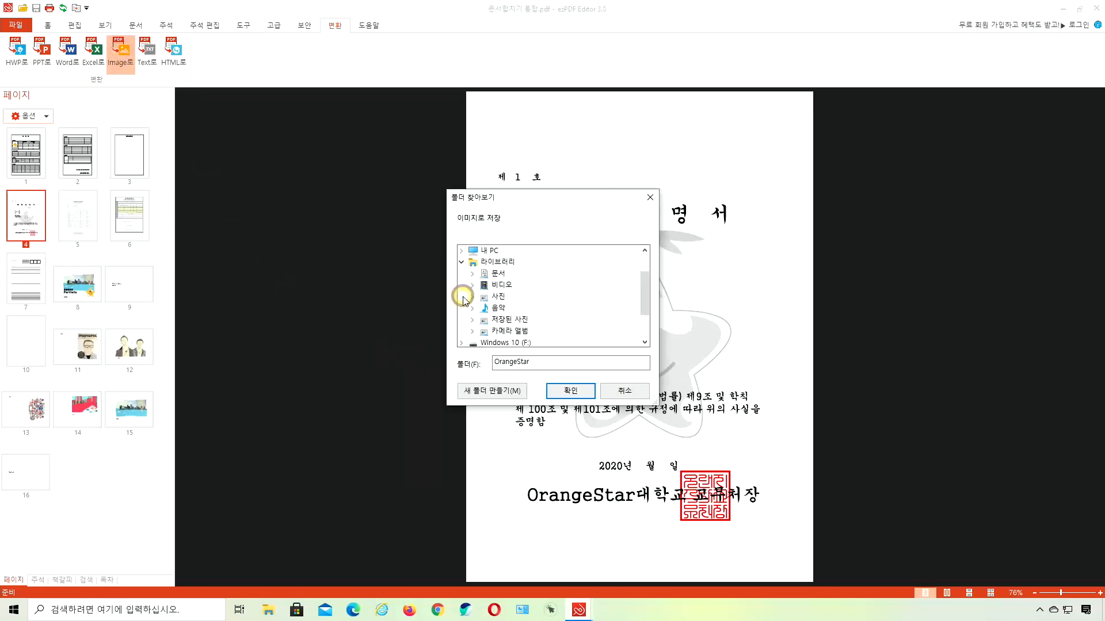
left_click(471, 274)
left_click(482, 285)
left_click(495, 320)
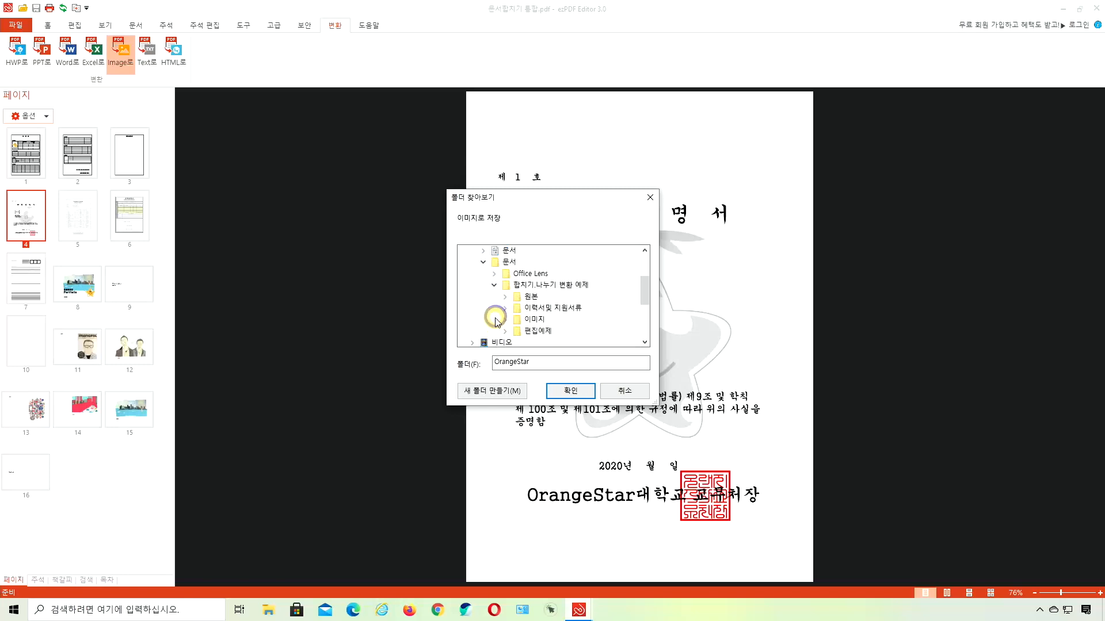
left_click(515, 319)
left_click(563, 390)
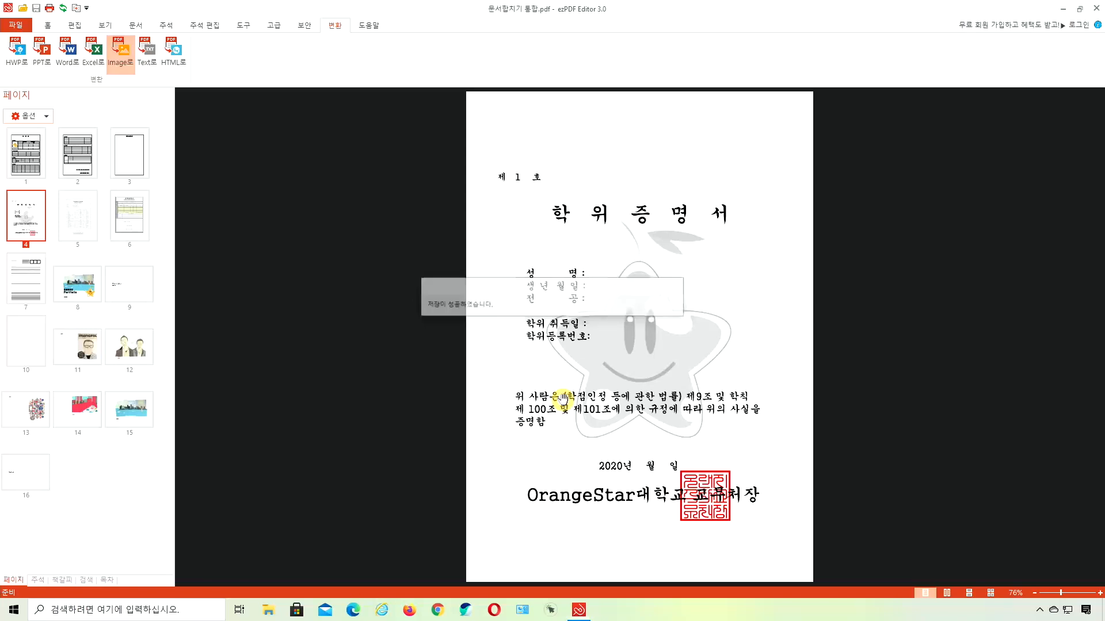
- In File Explorer, open the exported 문서합치기 통합 image folder inside the 이미지 example folder
left_click(268, 611)
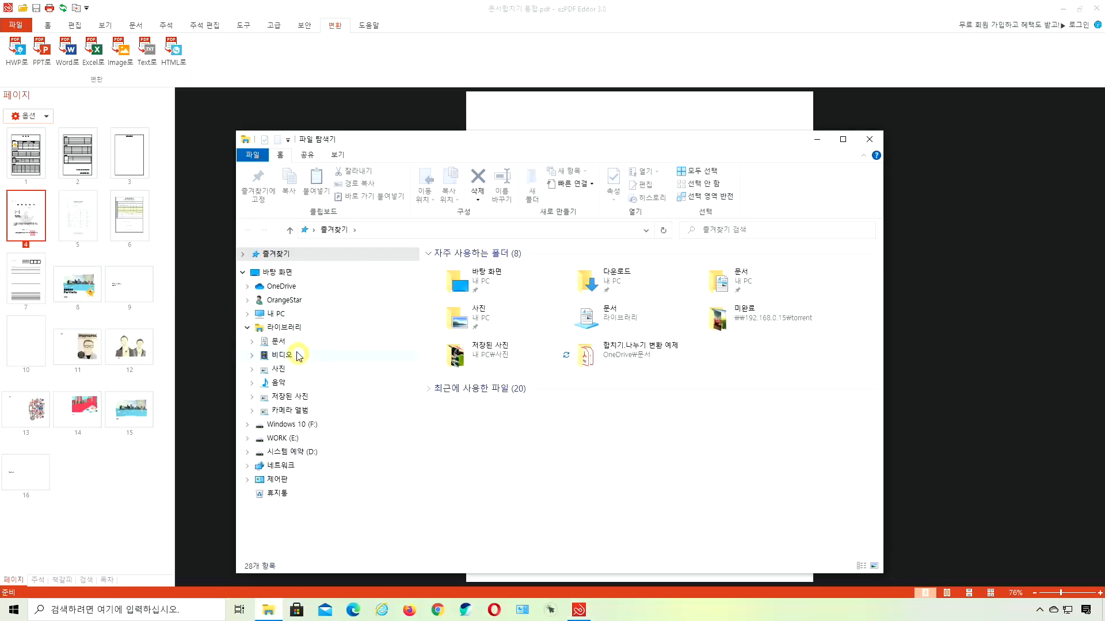
left_click(266, 341)
double_click(442, 350)
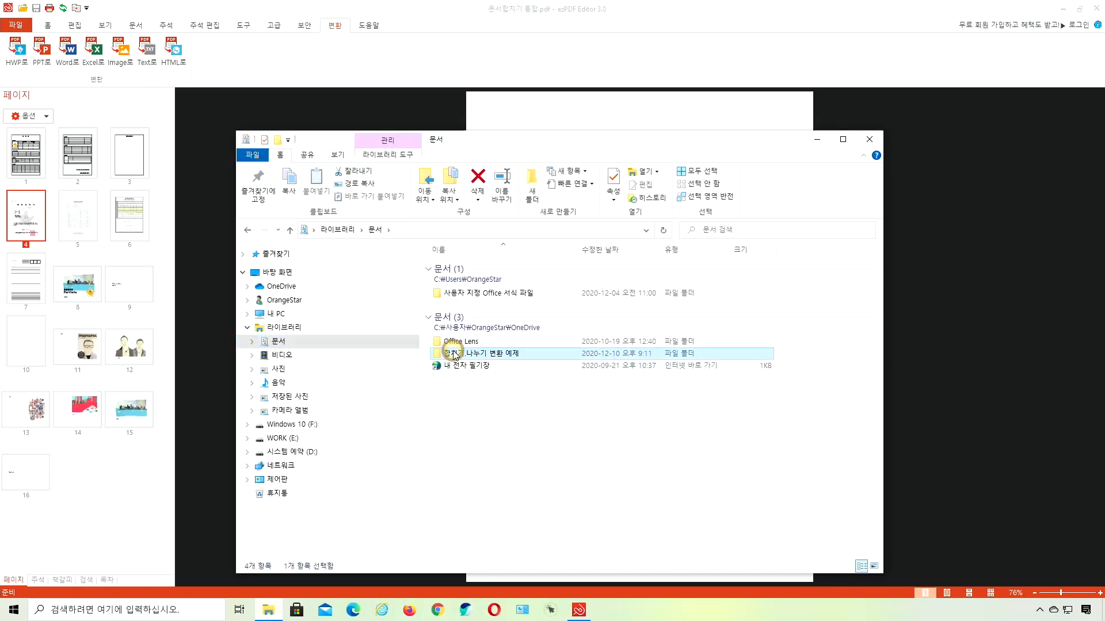
double_click(450, 290)
left_click(465, 271)
double_click(466, 269)
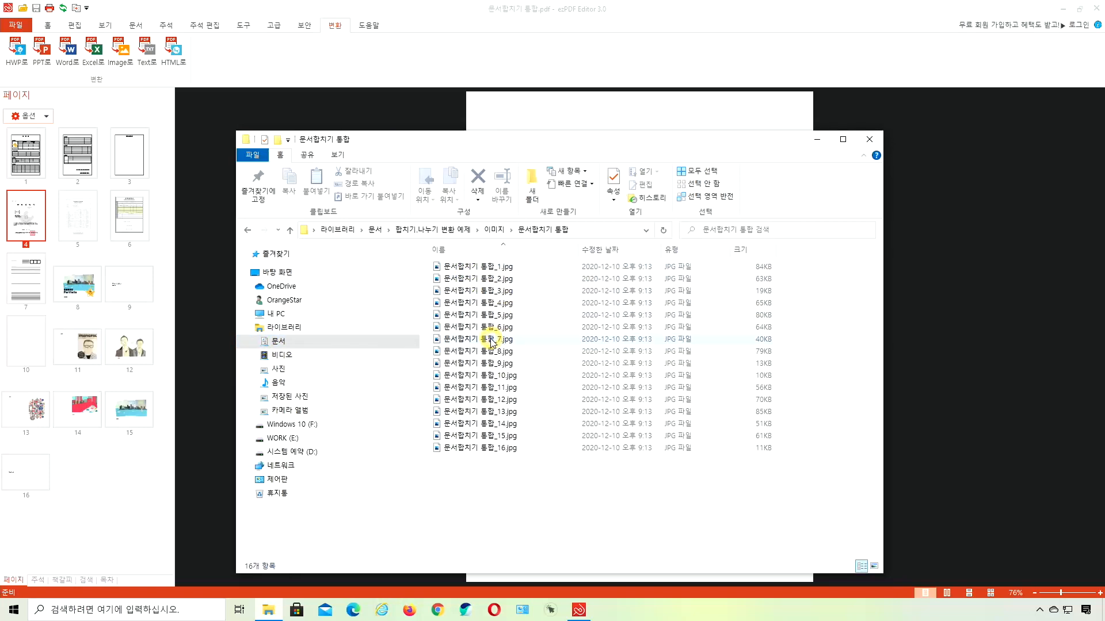
- Check the exported JPG page files, showing them as large thumbnails
left_click(475, 267)
left_click(466, 350)
left_click(872, 567)
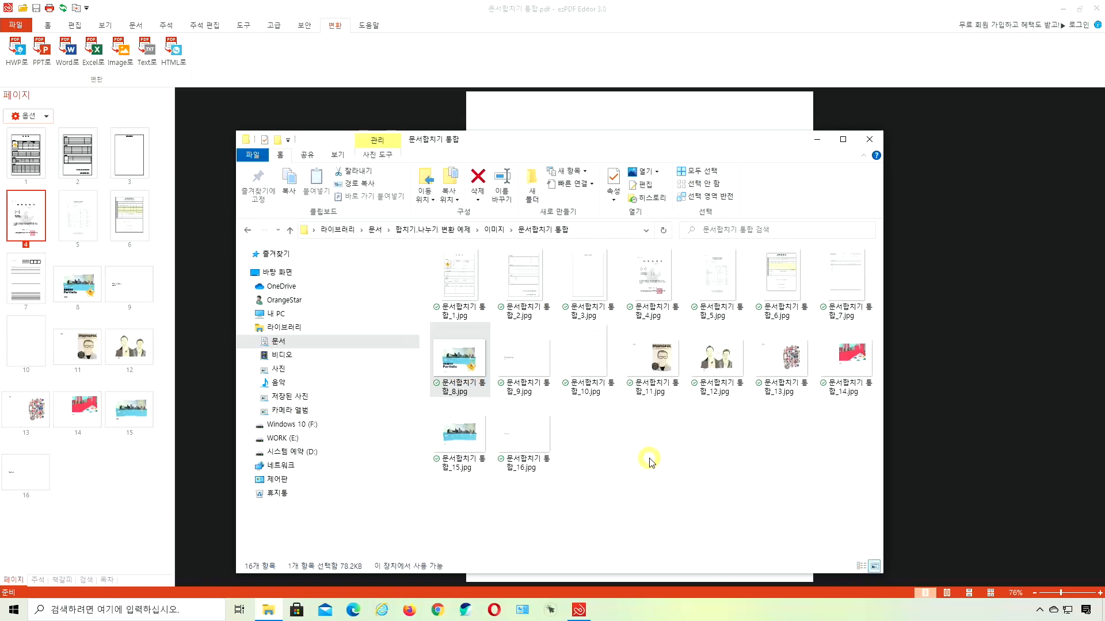